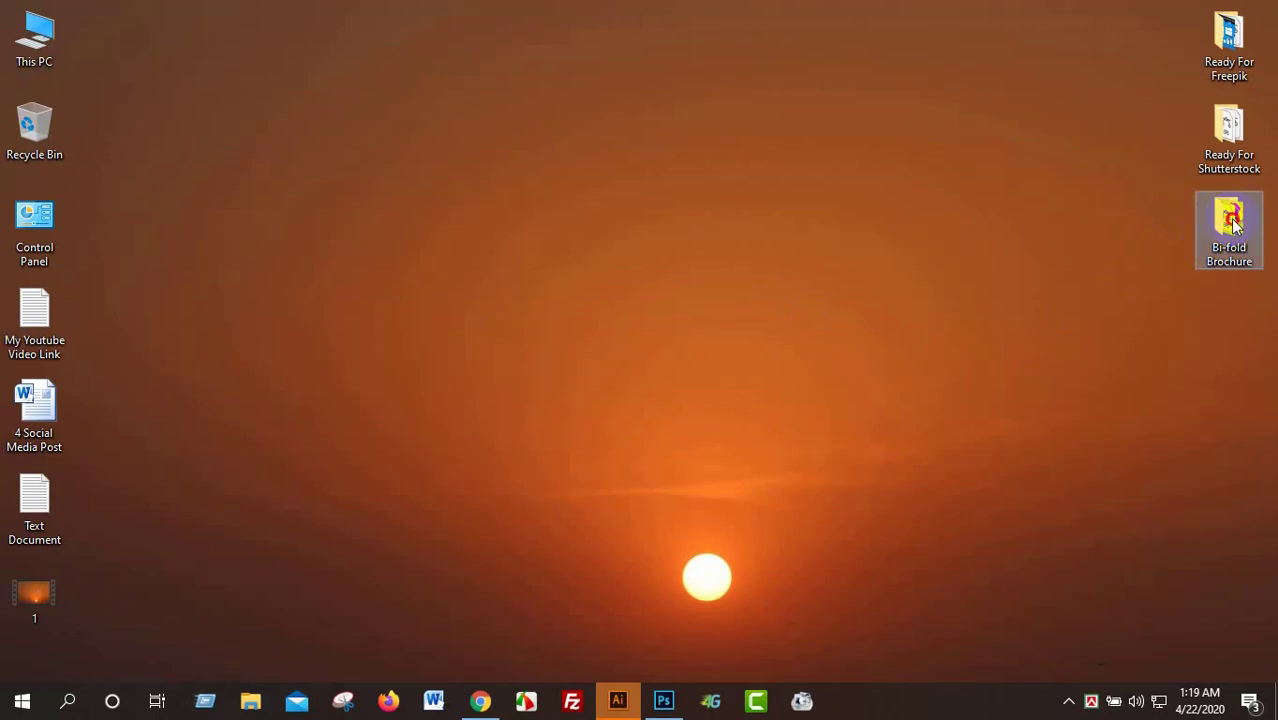
Open the Bi-fold Brochure folder and preview the Help, Information, AI and EPS Main Files.
left_click(1234, 266)
double_click(1229, 222)
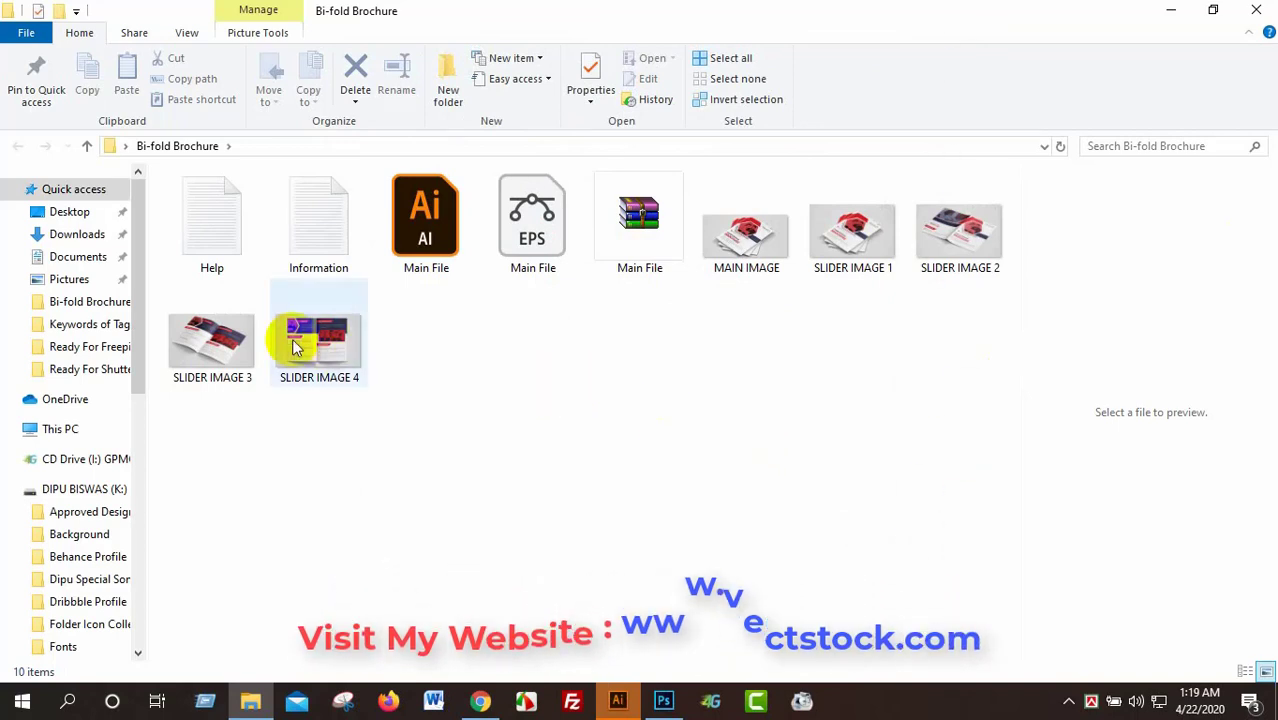
left_click(210, 236)
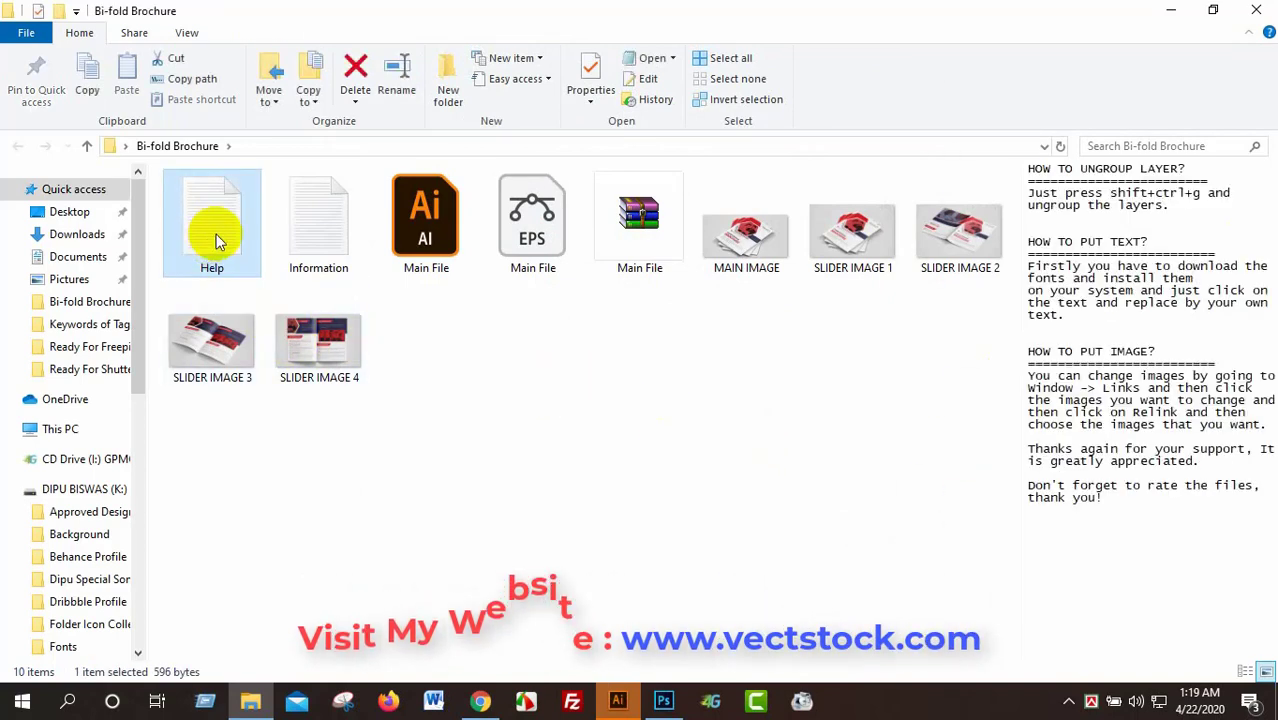
left_click(316, 232)
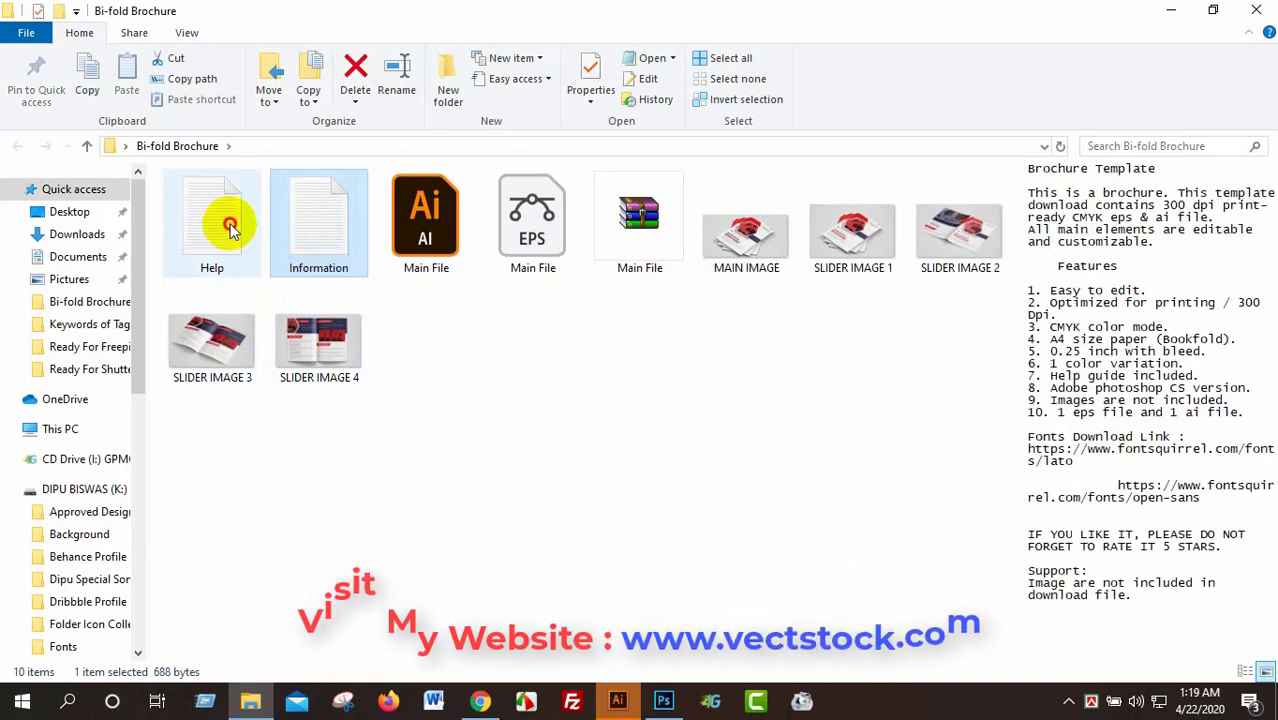
left_click(230, 228)
left_click(316, 216)
left_click(424, 216)
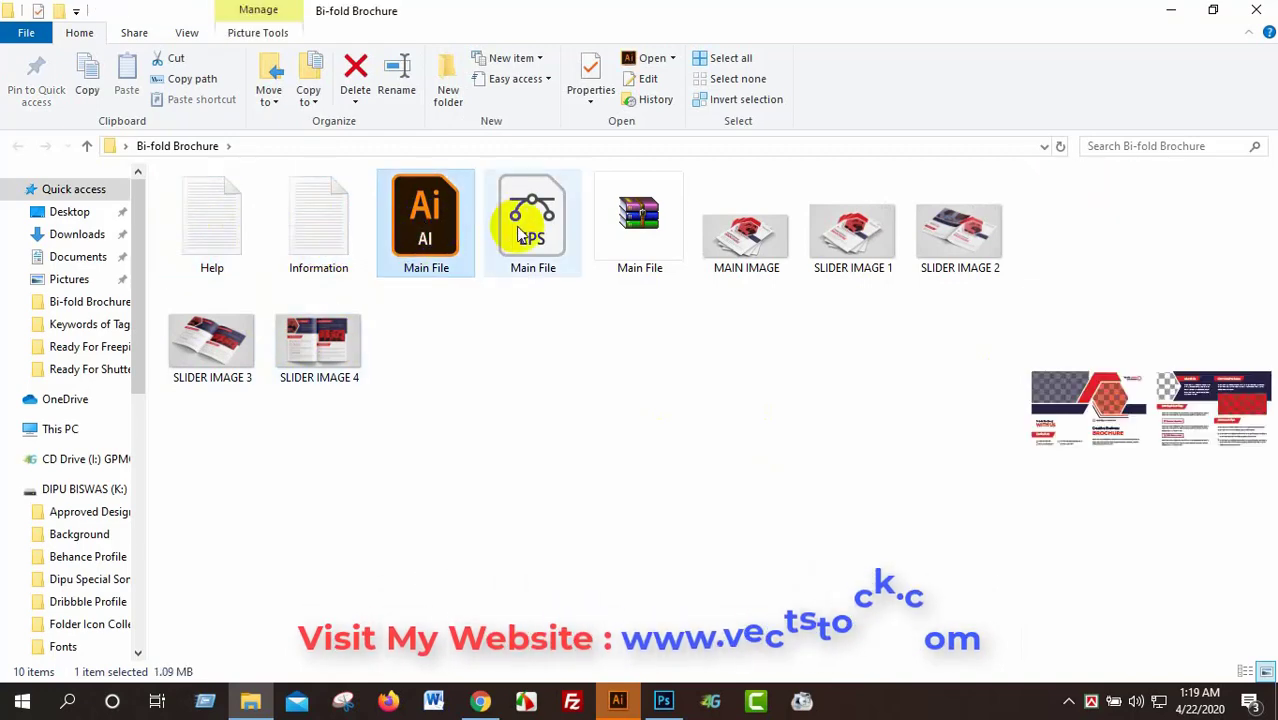
left_click(520, 235)
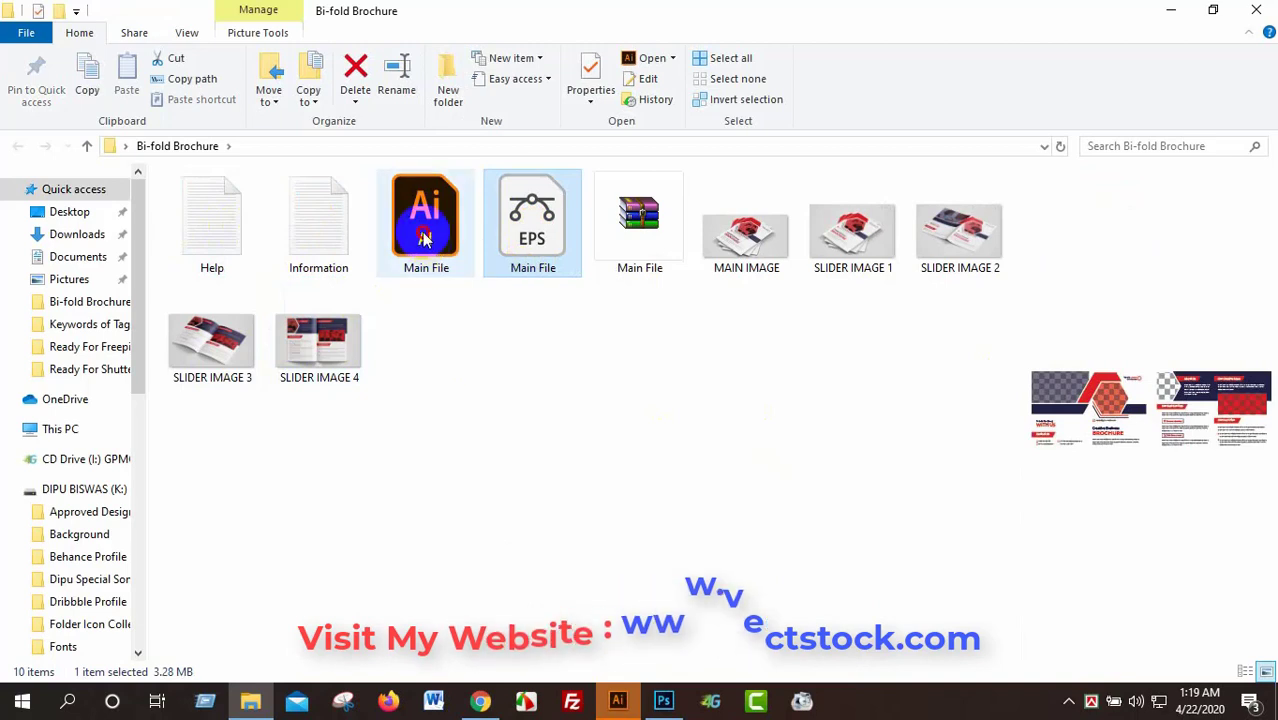
left_click(630, 245)
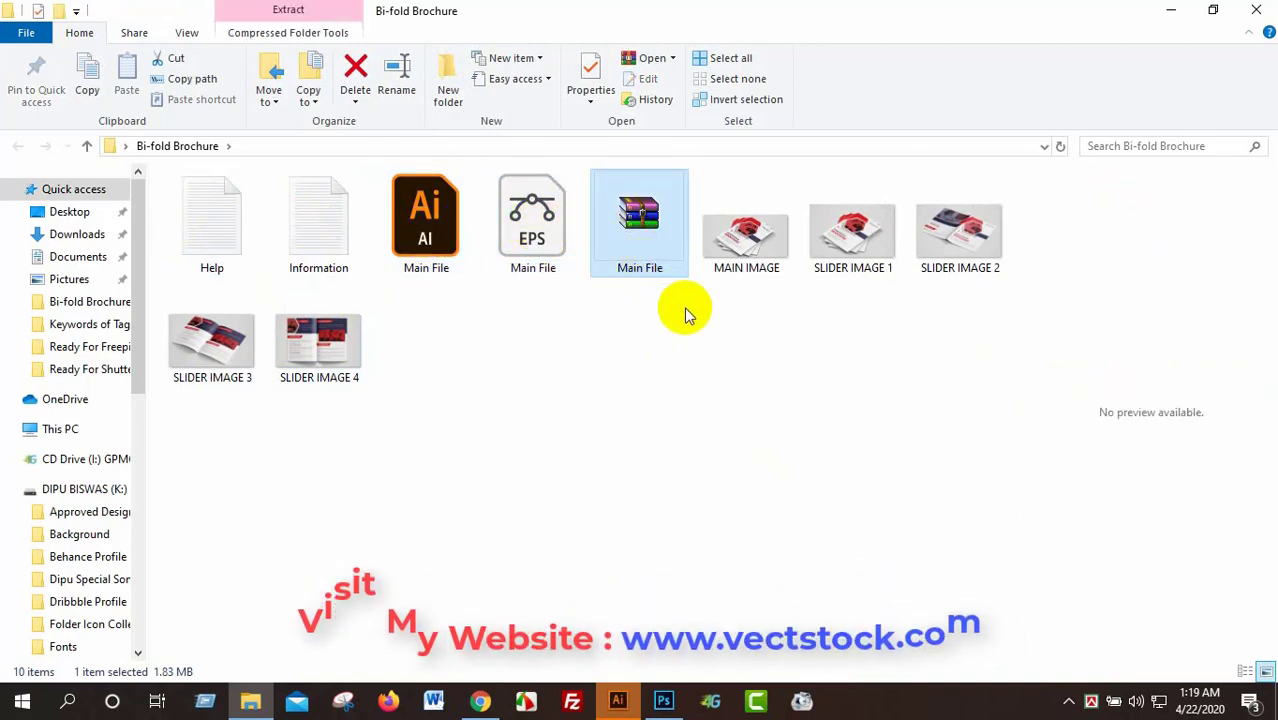
Delete the compressed Main File archive and check the MAIN and SLIDER images.
key("Delete")
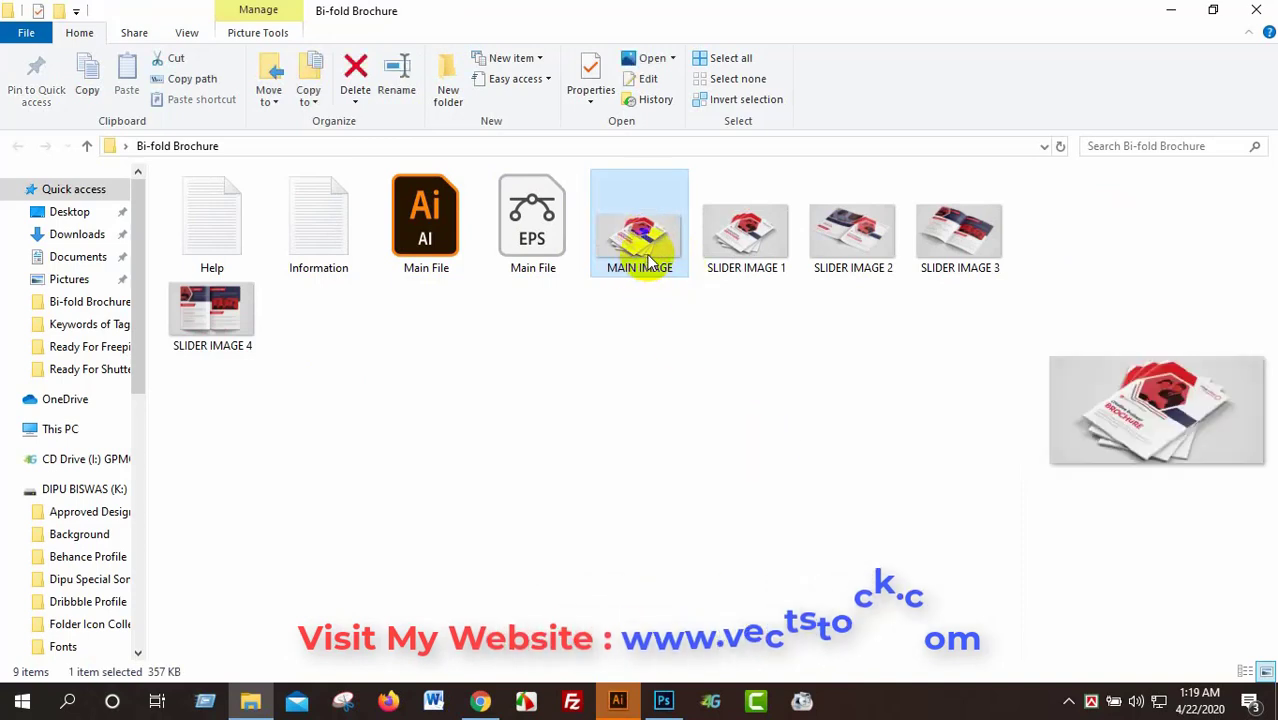
mouse_move(639, 235)
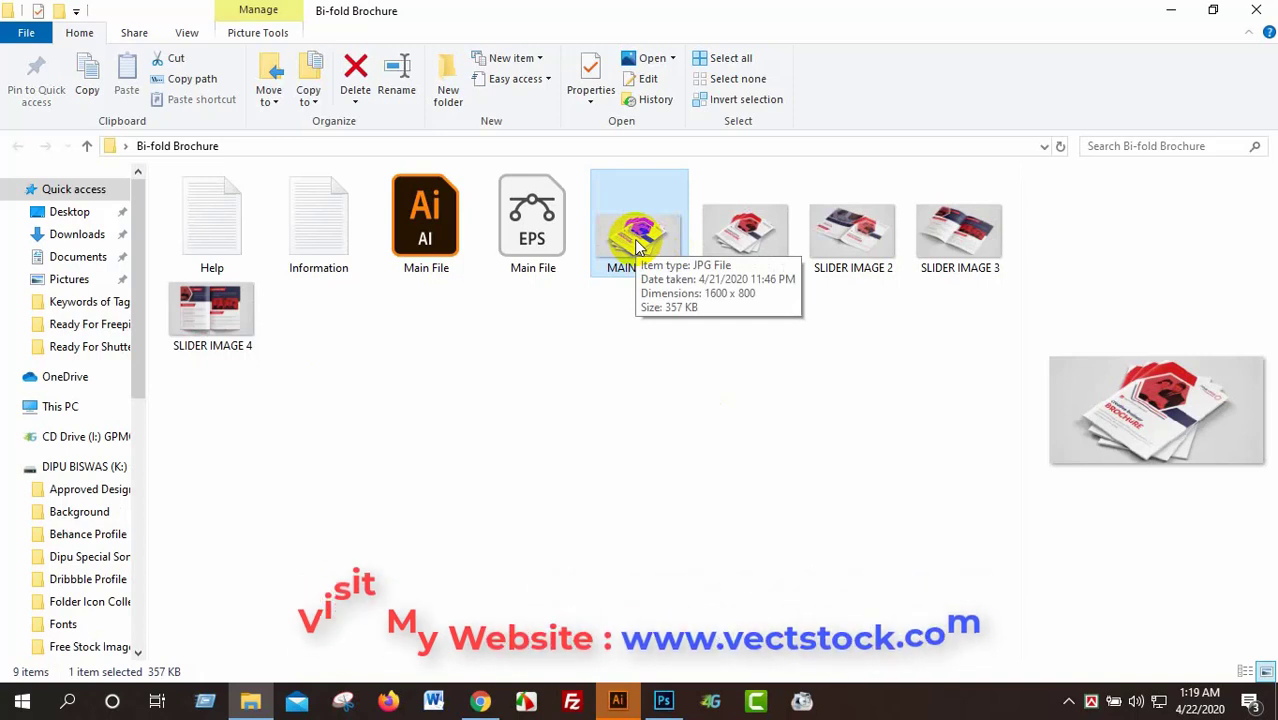
left_click(743, 246)
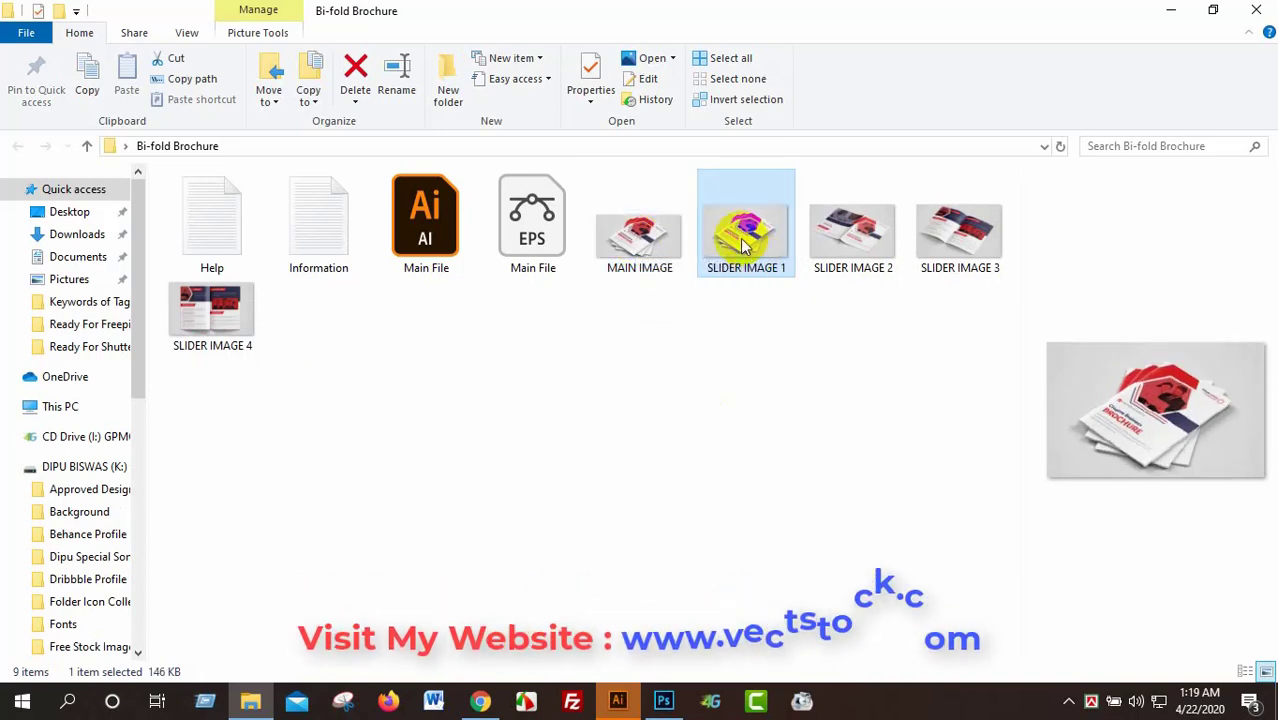
mouse_move(745, 238)
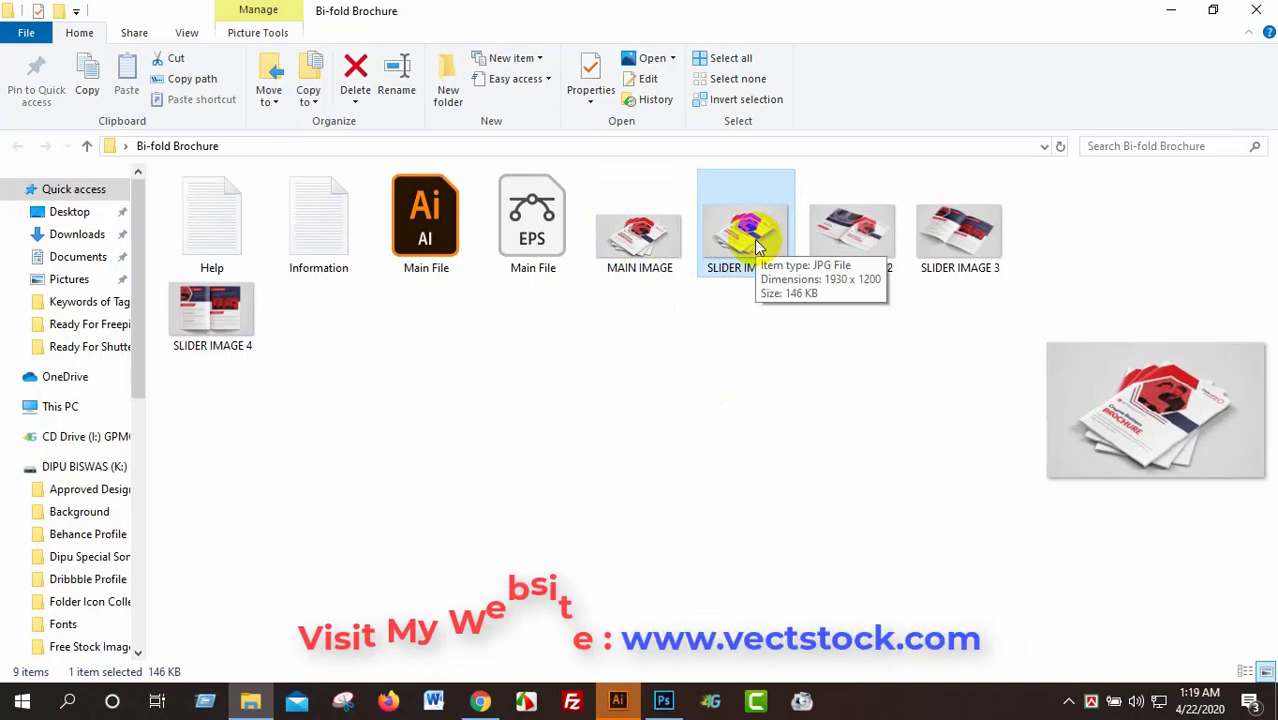
left_click(845, 332)
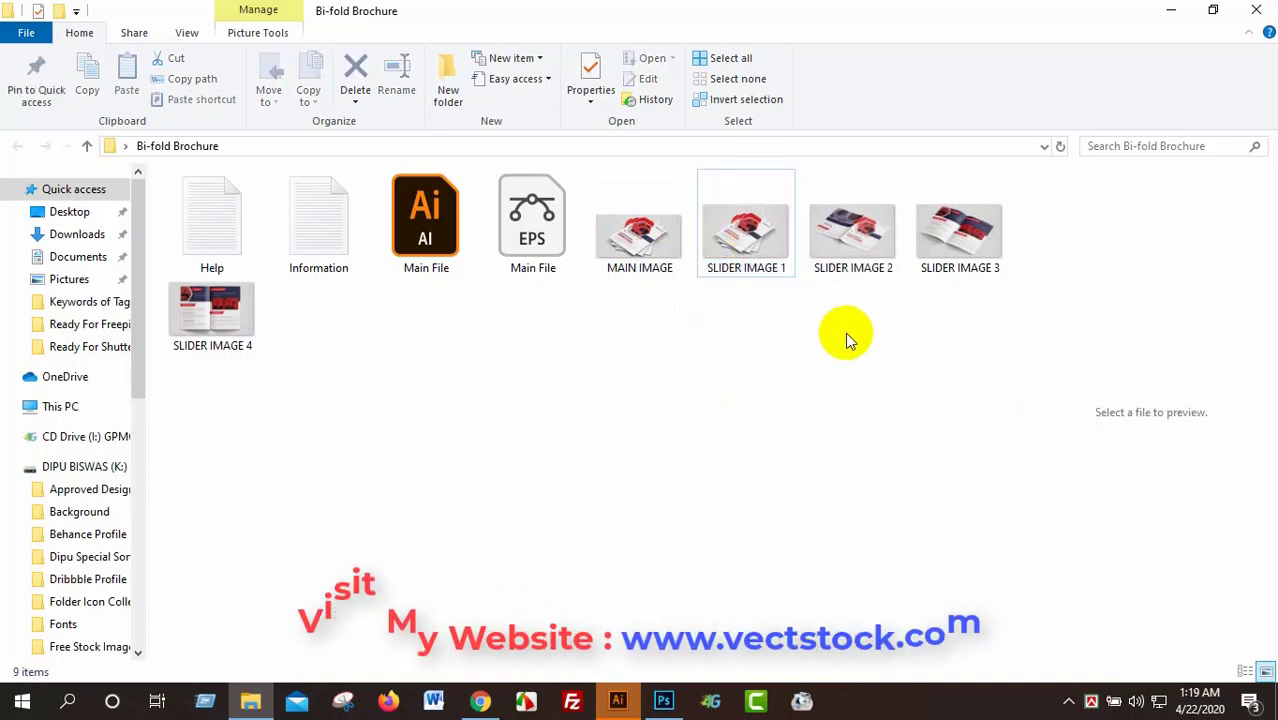
left_click_drag(963, 290, 655, 235)
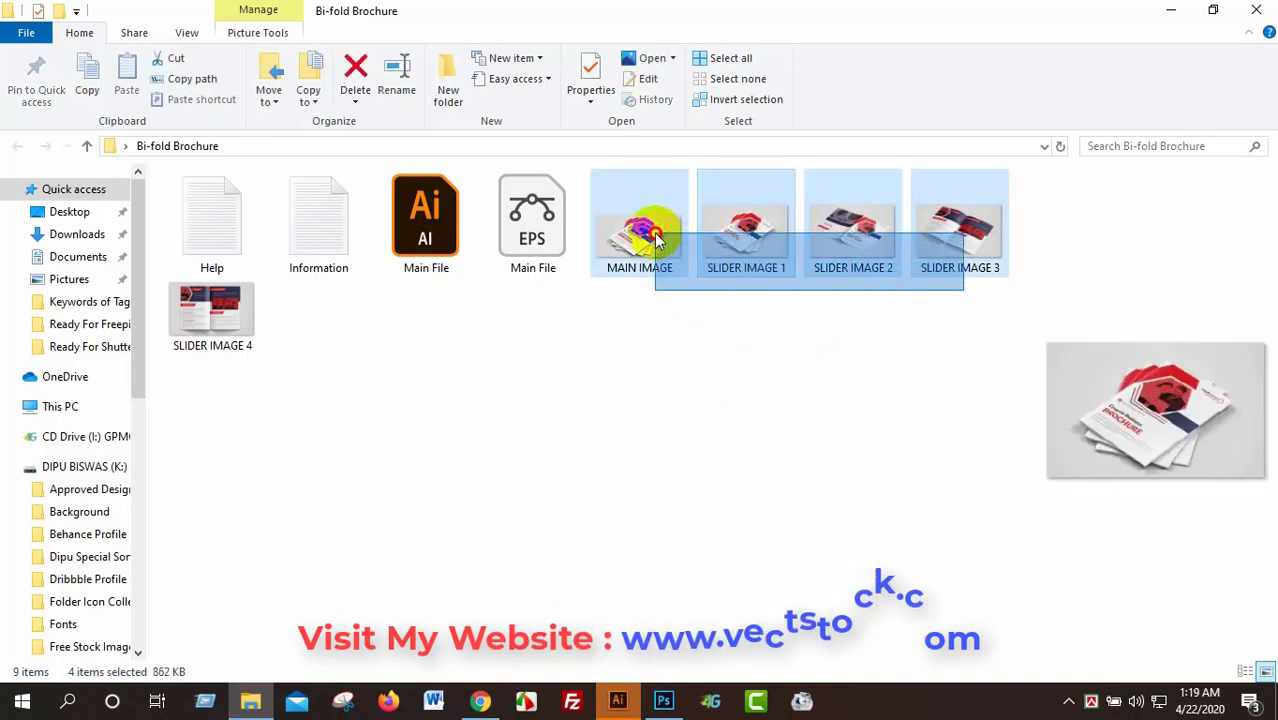
left_click(650, 300)
Open the EPS version of Main File in Adobe Illustrator.
left_click(536, 275)
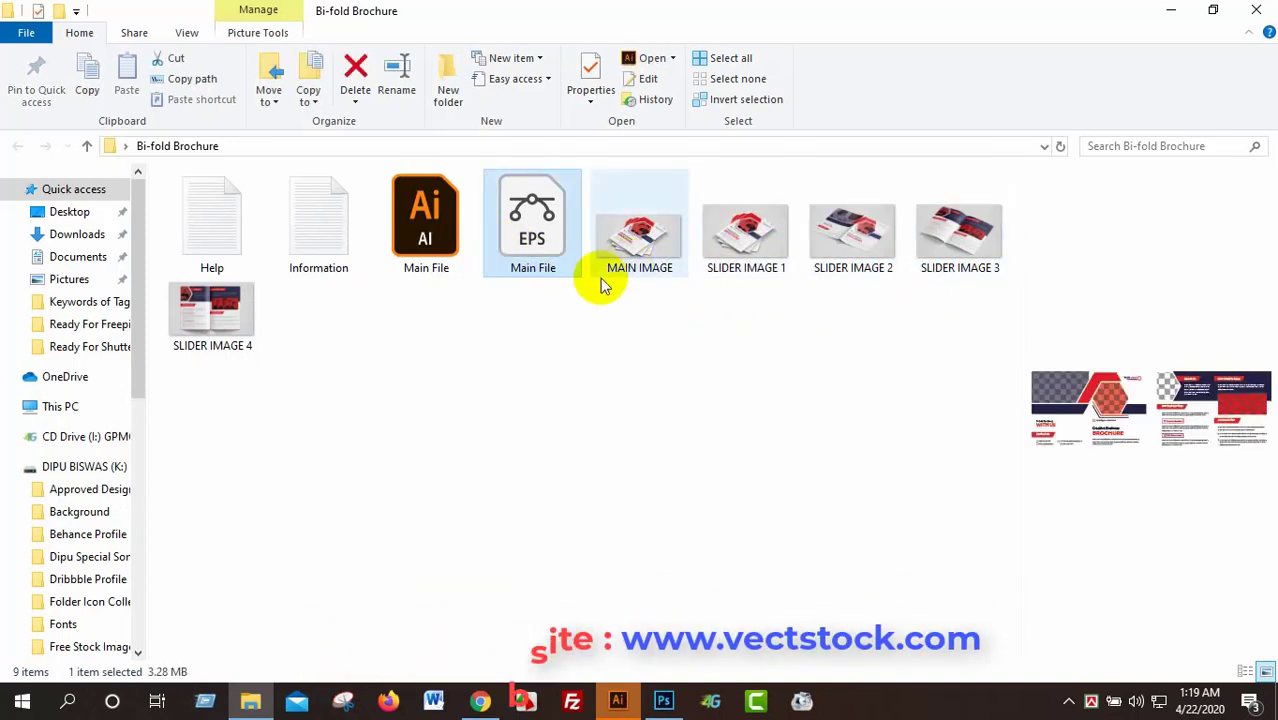
left_click(533, 225)
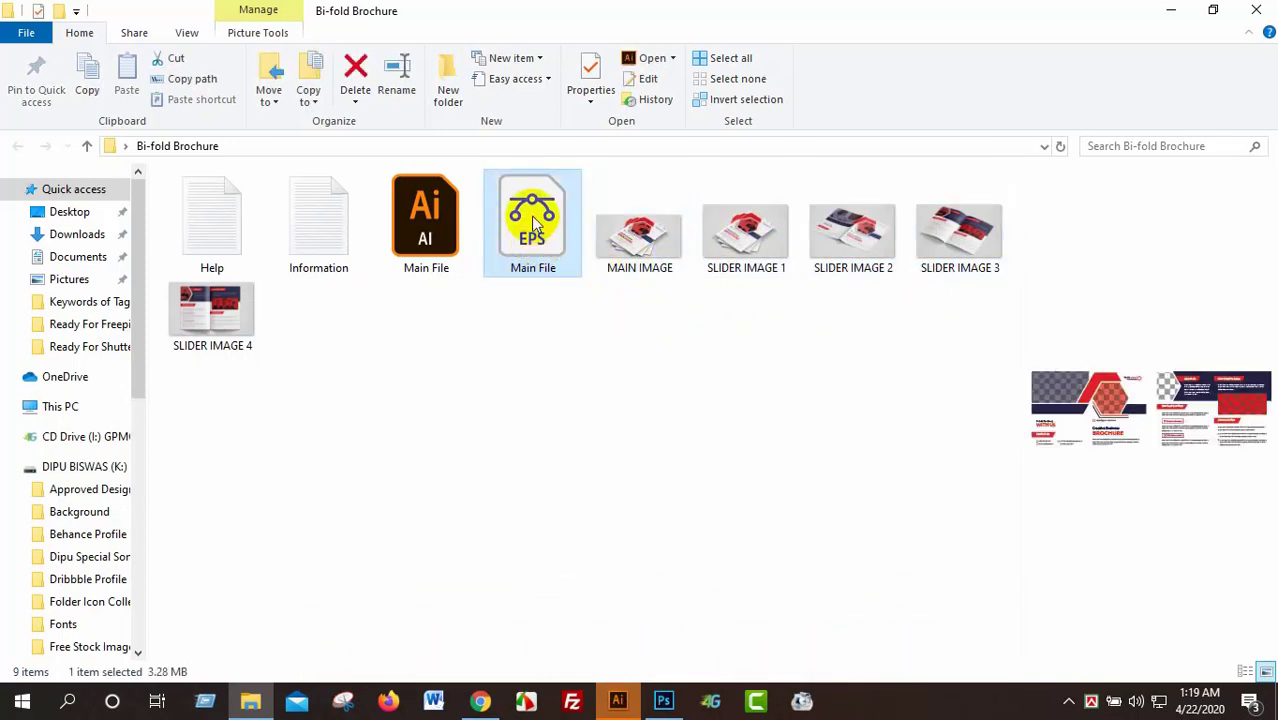
double_click(537, 236)
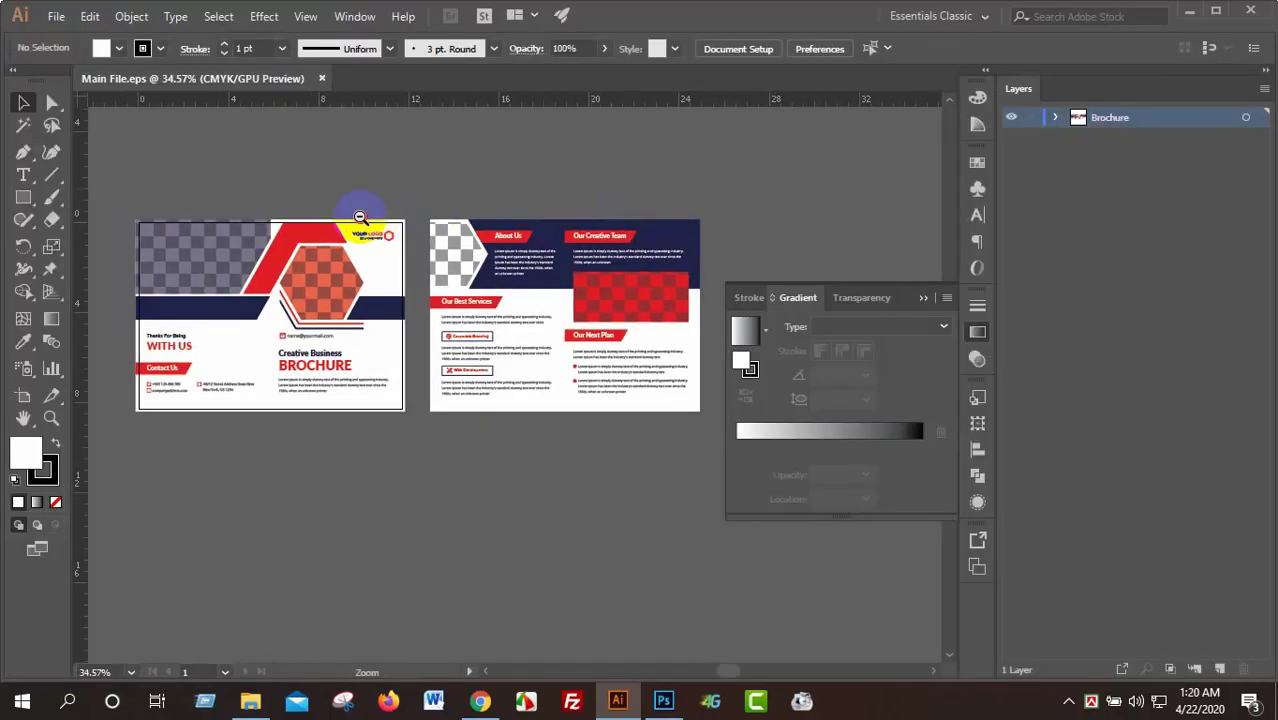
Zoom in on both brochure pages and inspect the artwork groups.
left_click(463, 290, "ctrl+alt")
left_click_drag(463, 290, 571, 357)
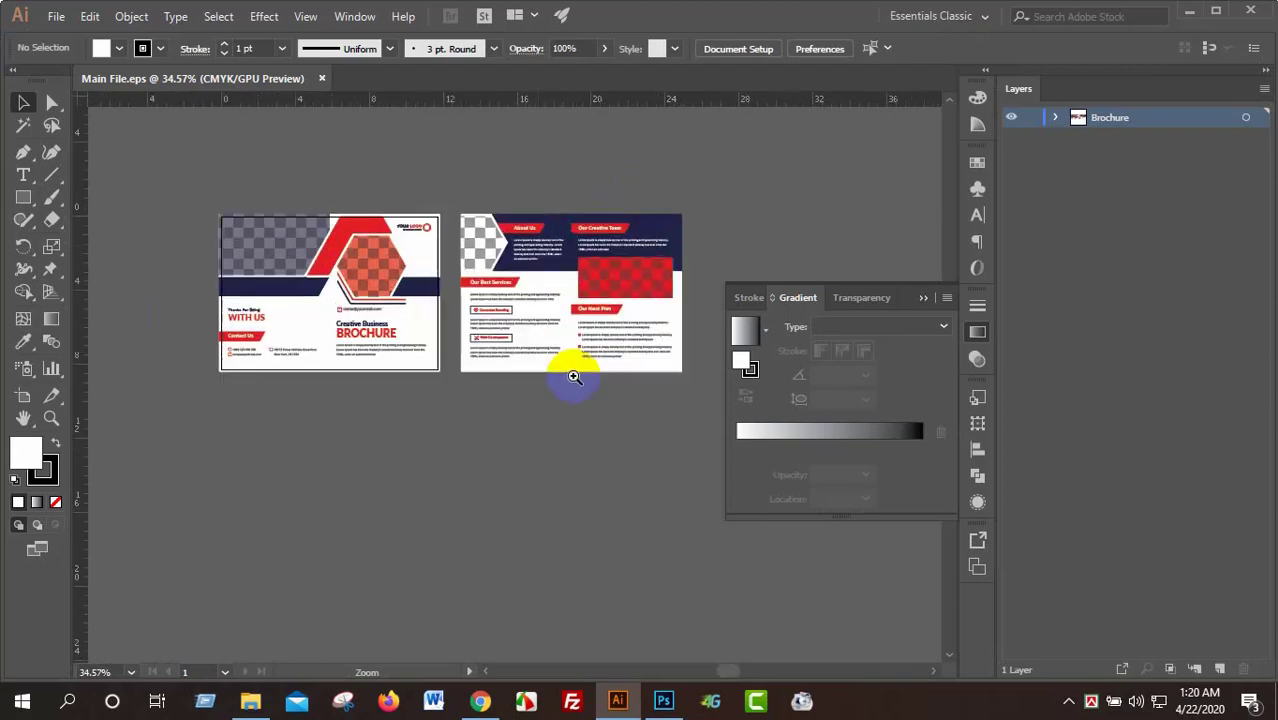
left_click(500, 265)
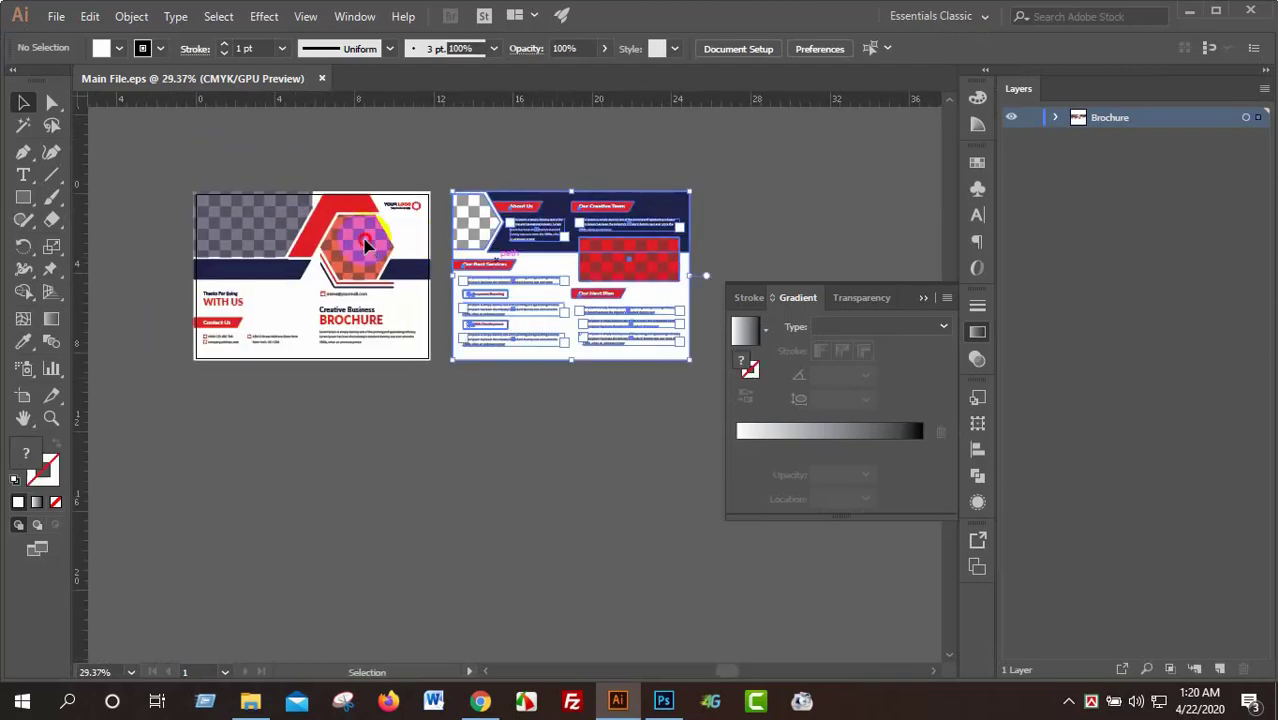
left_click(282, 196)
left_click(318, 160)
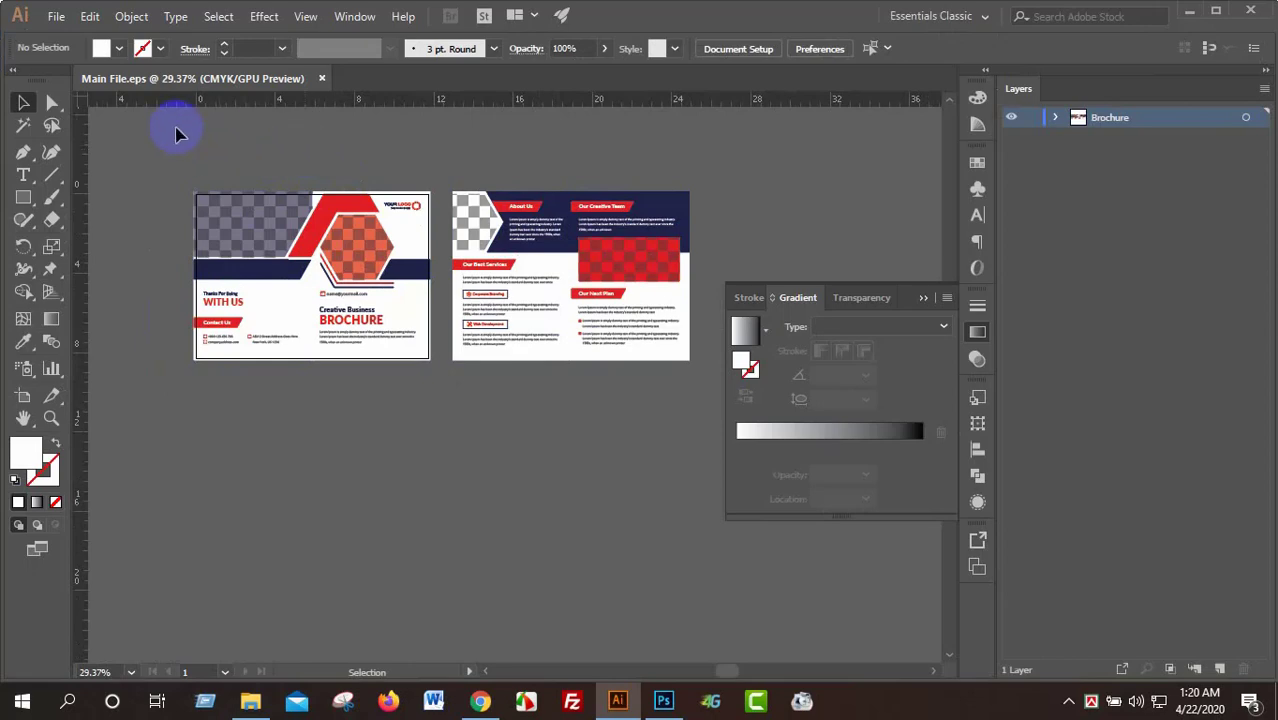
Save over Main File.eps as an Illustrator CS2 EPS, then close the document.
left_click(52, 17)
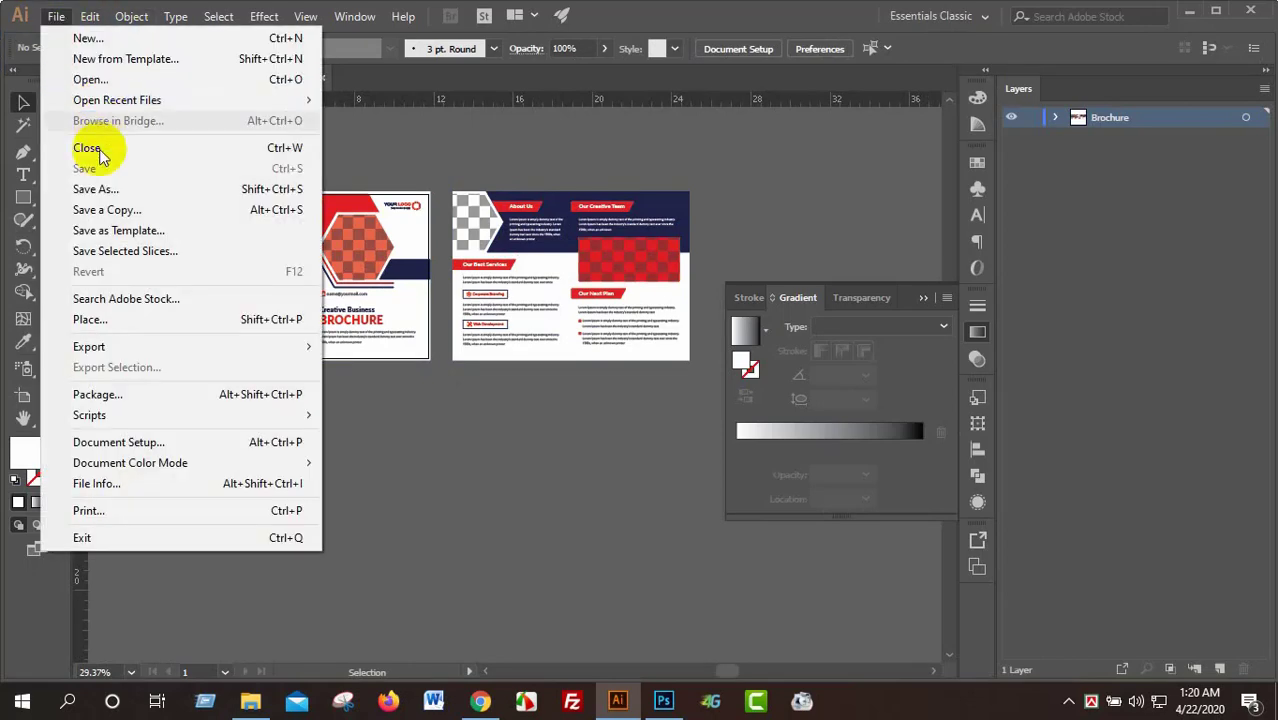
left_click(97, 188)
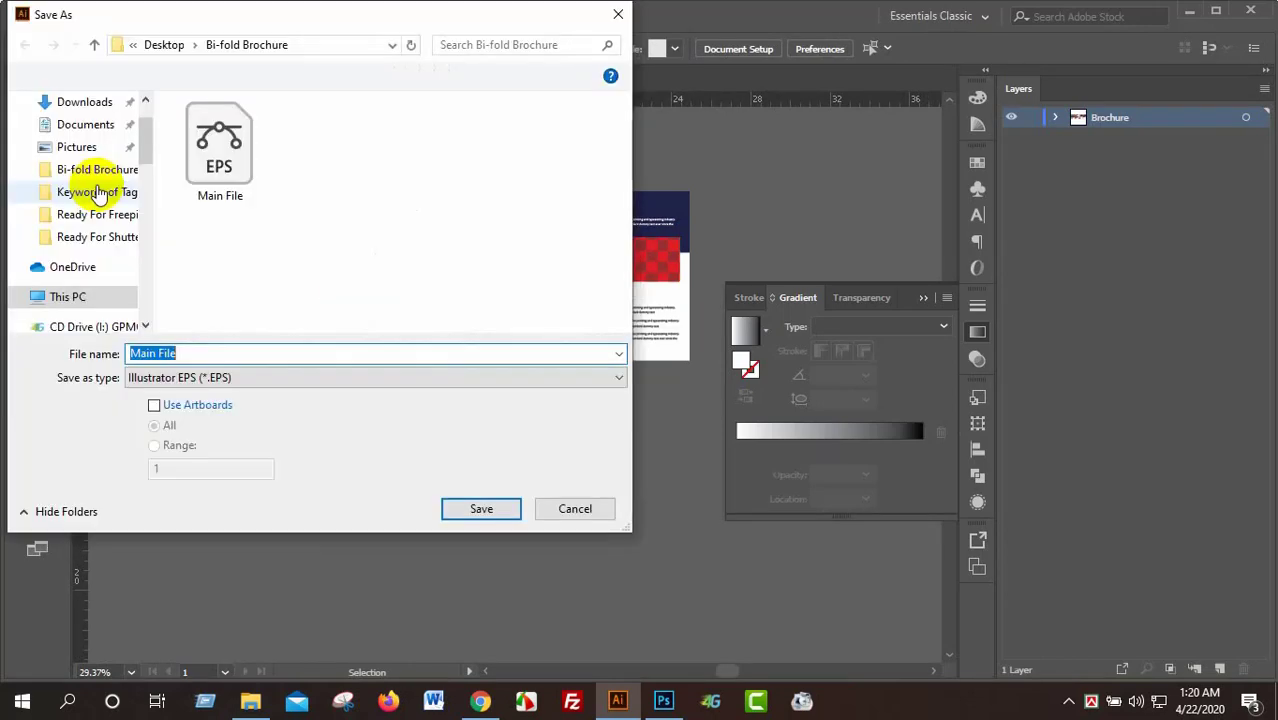
left_click(476, 510)
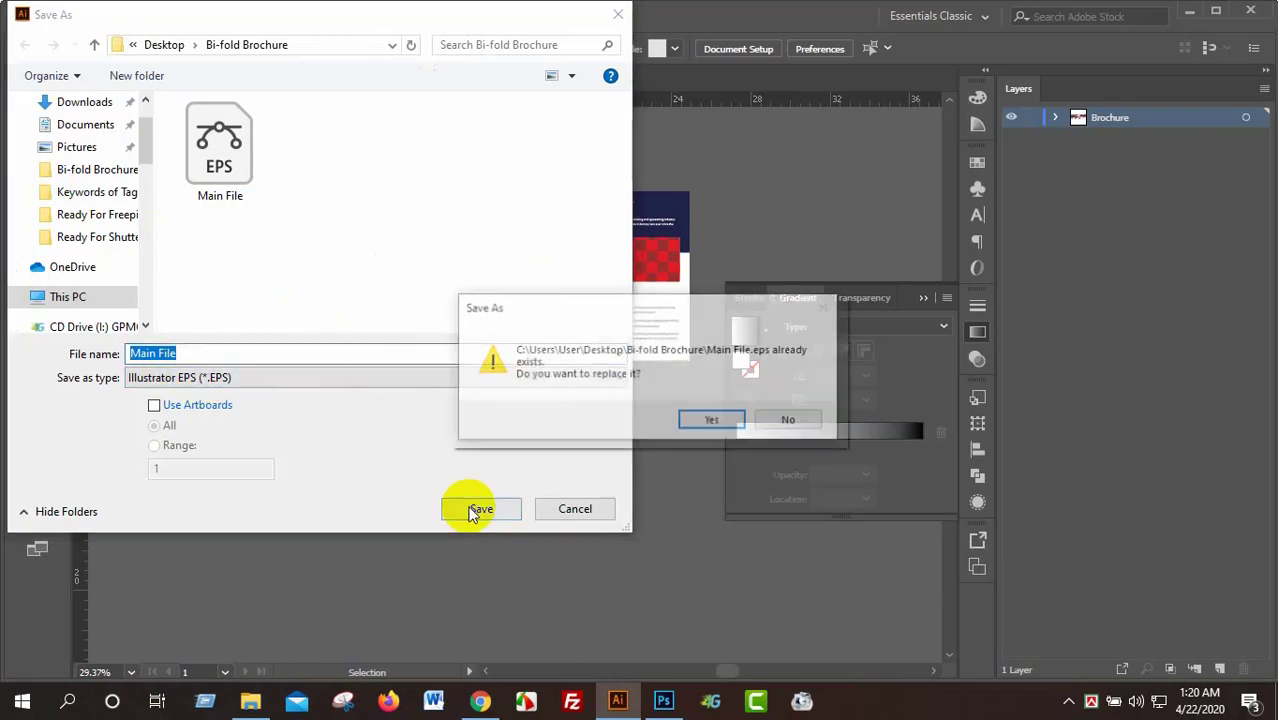
left_click(710, 421)
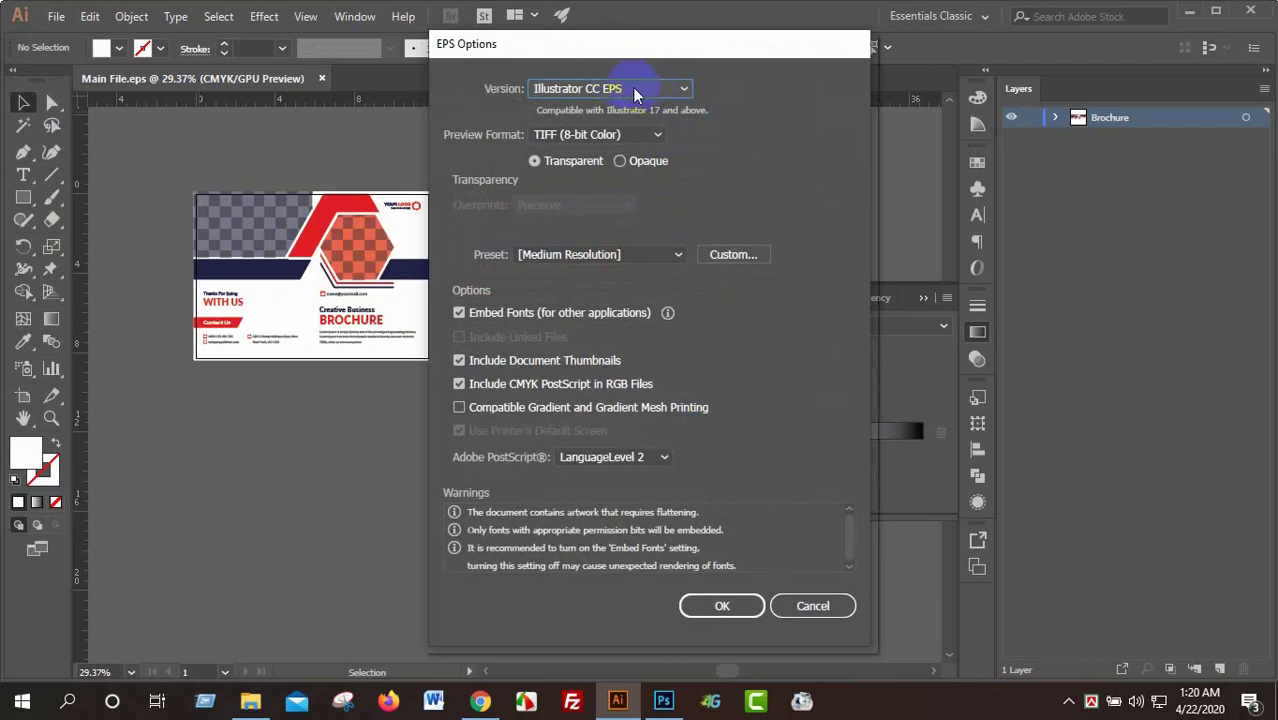
left_click(648, 92)
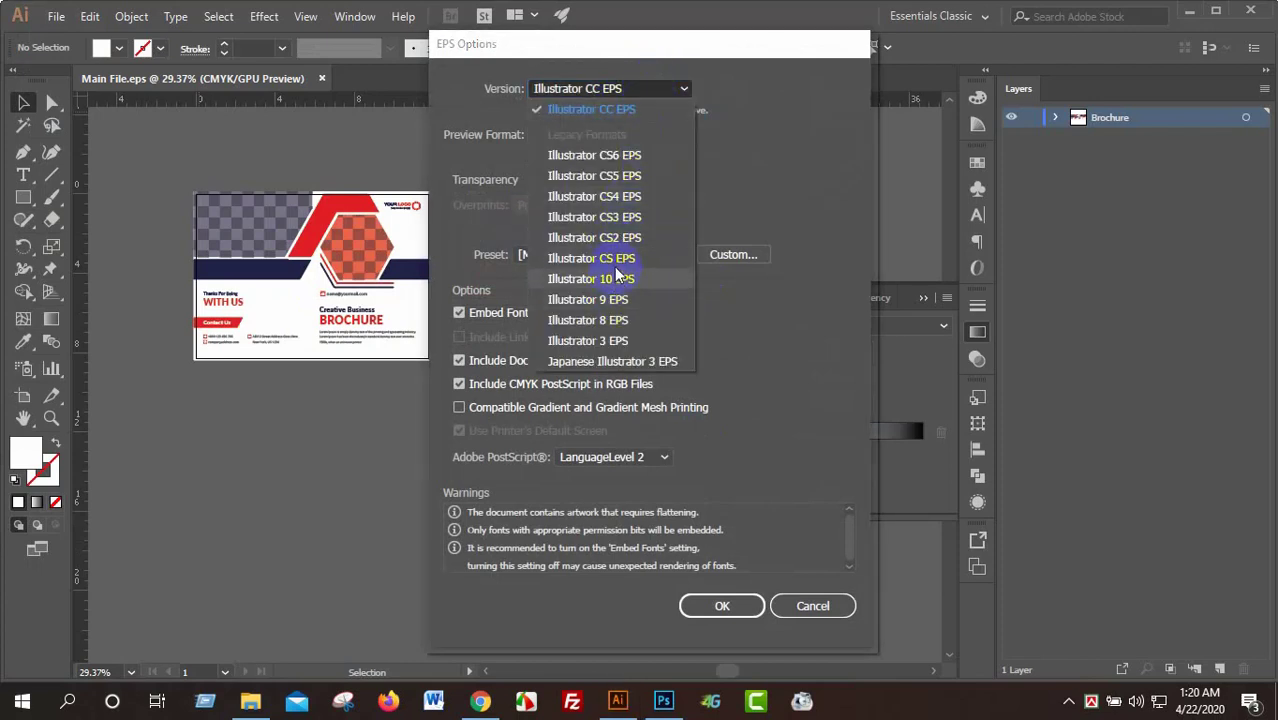
left_click(609, 239)
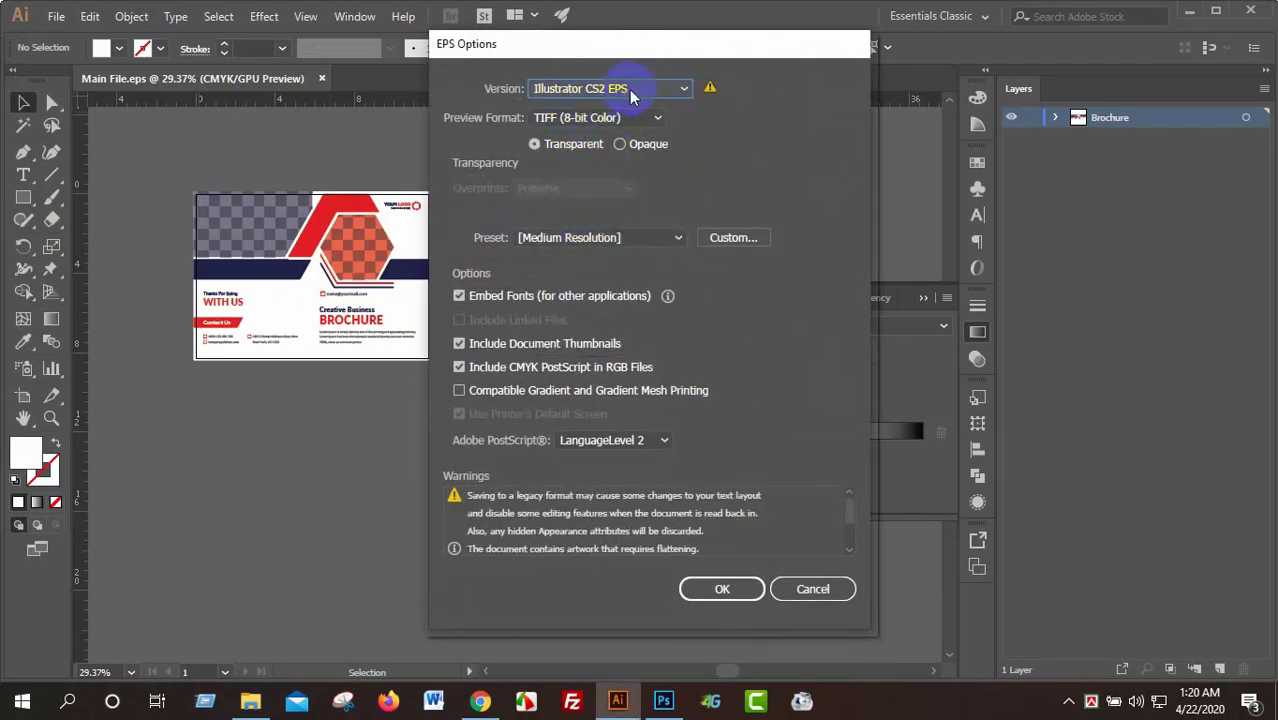
left_click(736, 592)
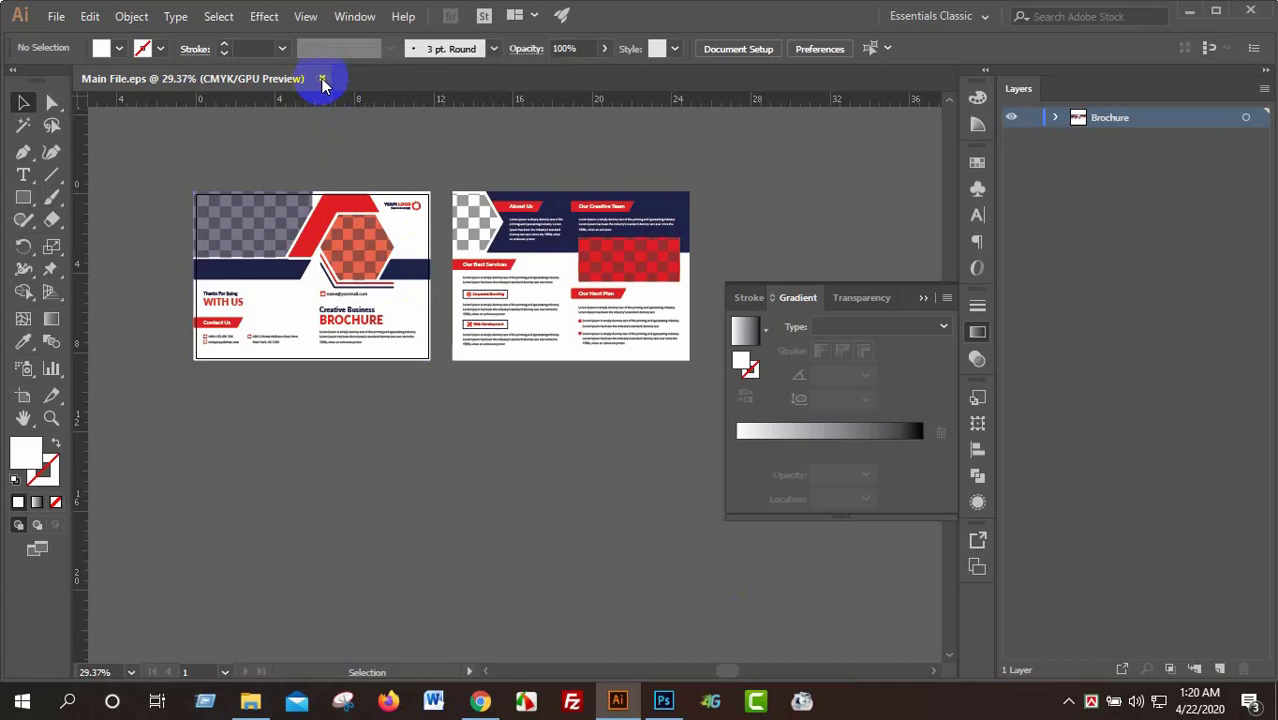
left_click(322, 80)
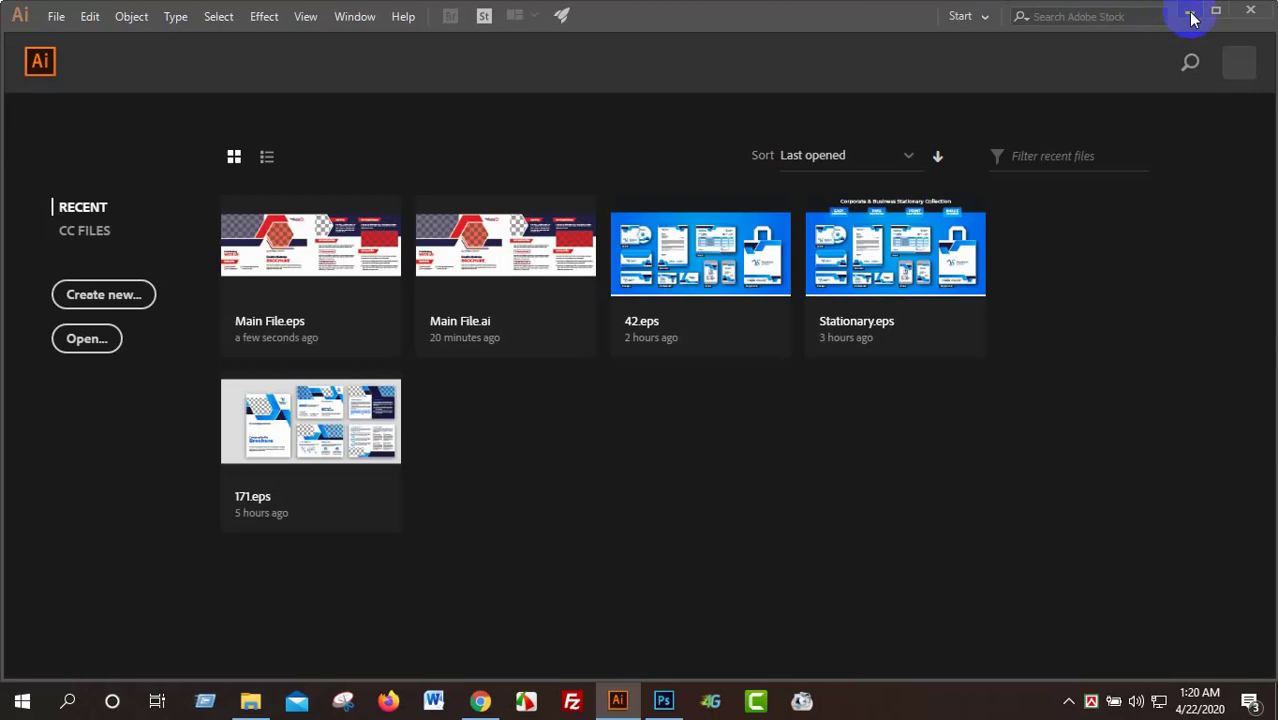
Back in the brochure folder, review the Main File versions and preview MAIN IMAGE and slider images.
left_click(1190, 12)
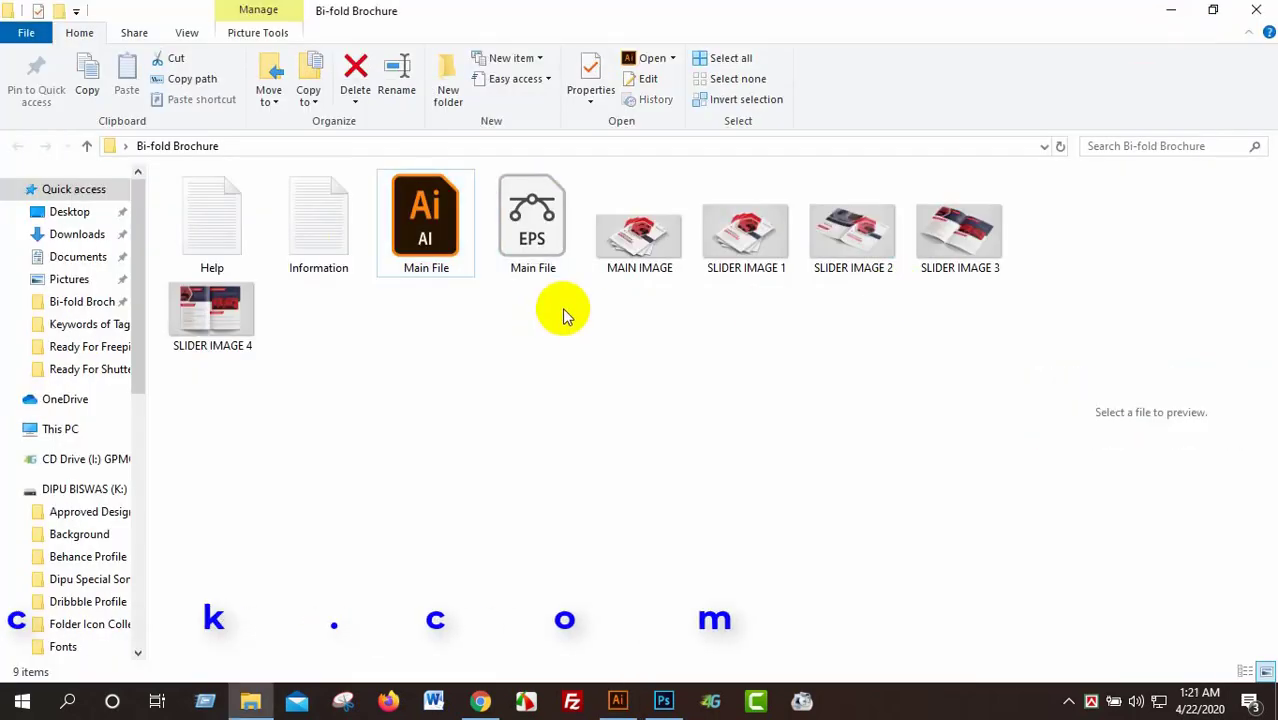
left_click_drag(562, 314, 380, 172)
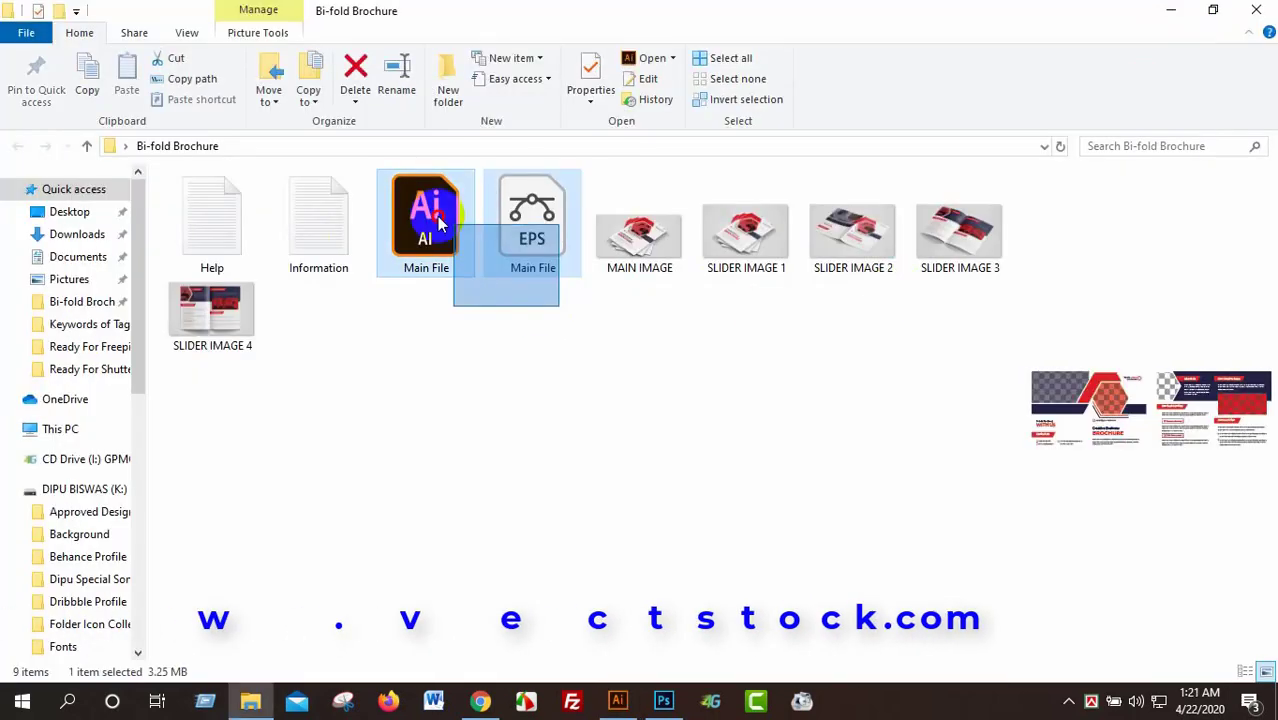
left_click(655, 321)
left_click(640, 238)
left_click(745, 235)
left_click(958, 235)
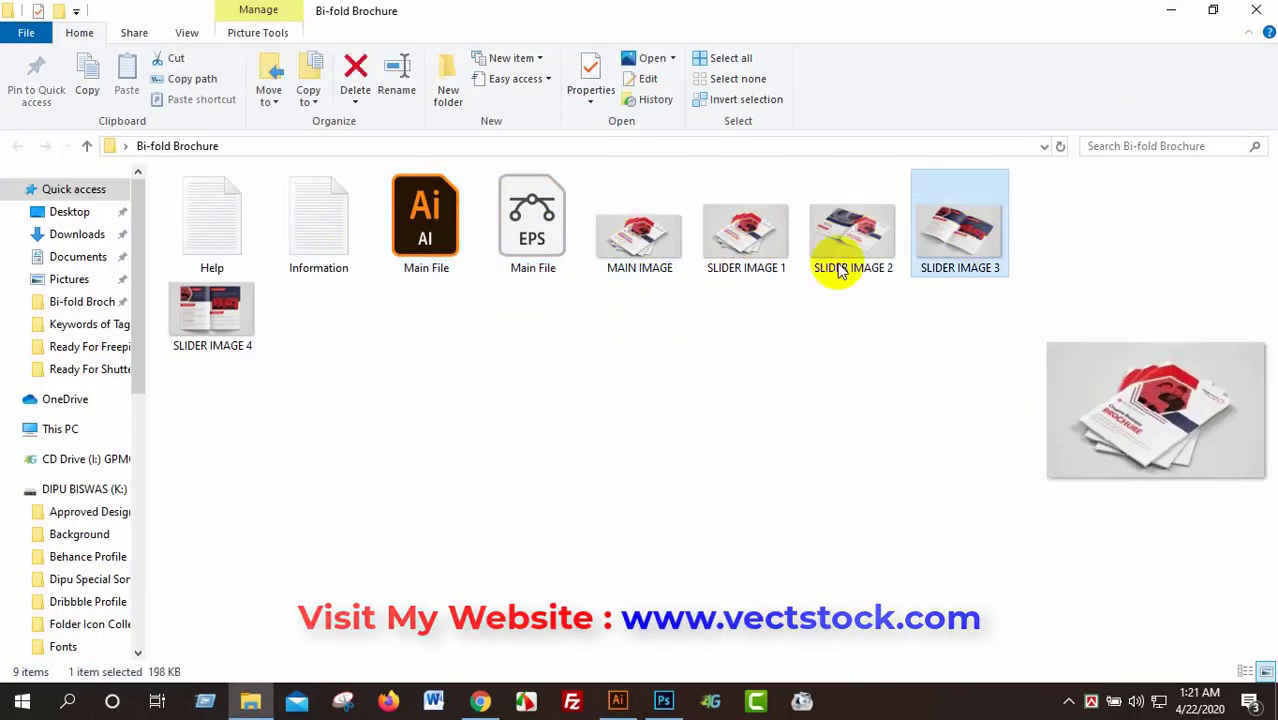
left_click_drag(745, 293, 985, 245)
left_click(208, 320)
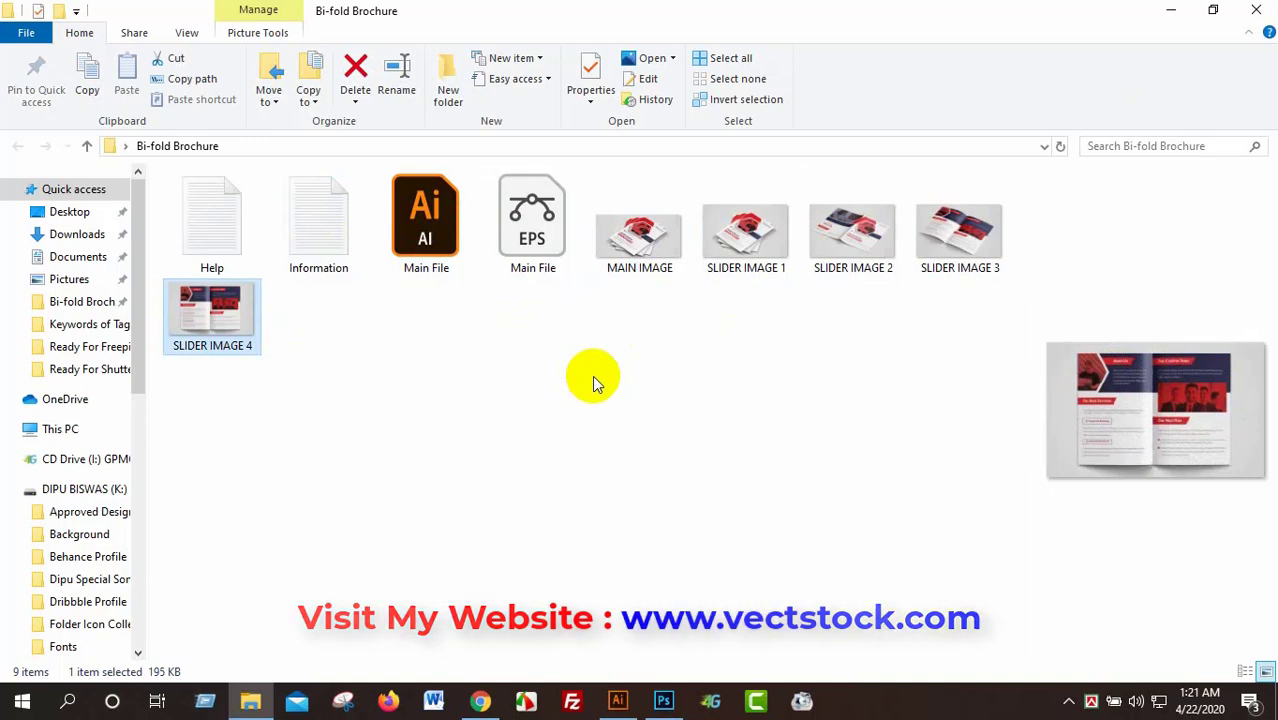
left_click(637, 248)
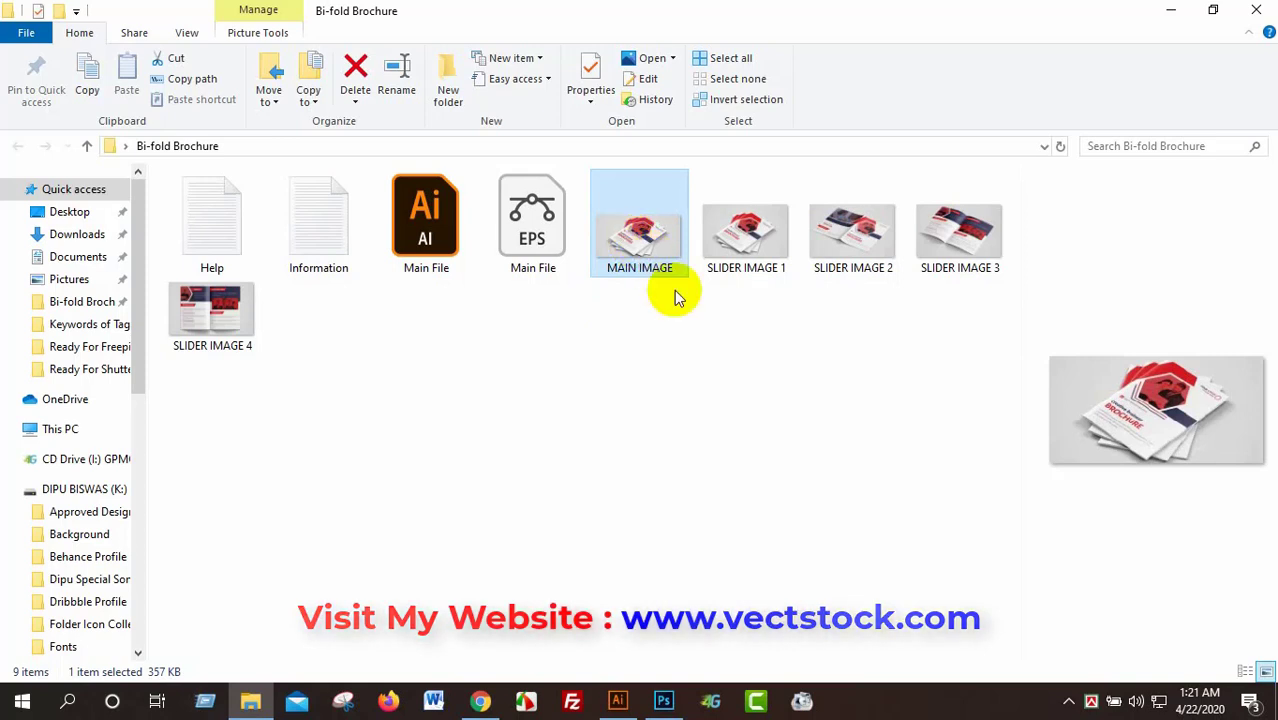
left_click(670, 299)
left_click(640, 235)
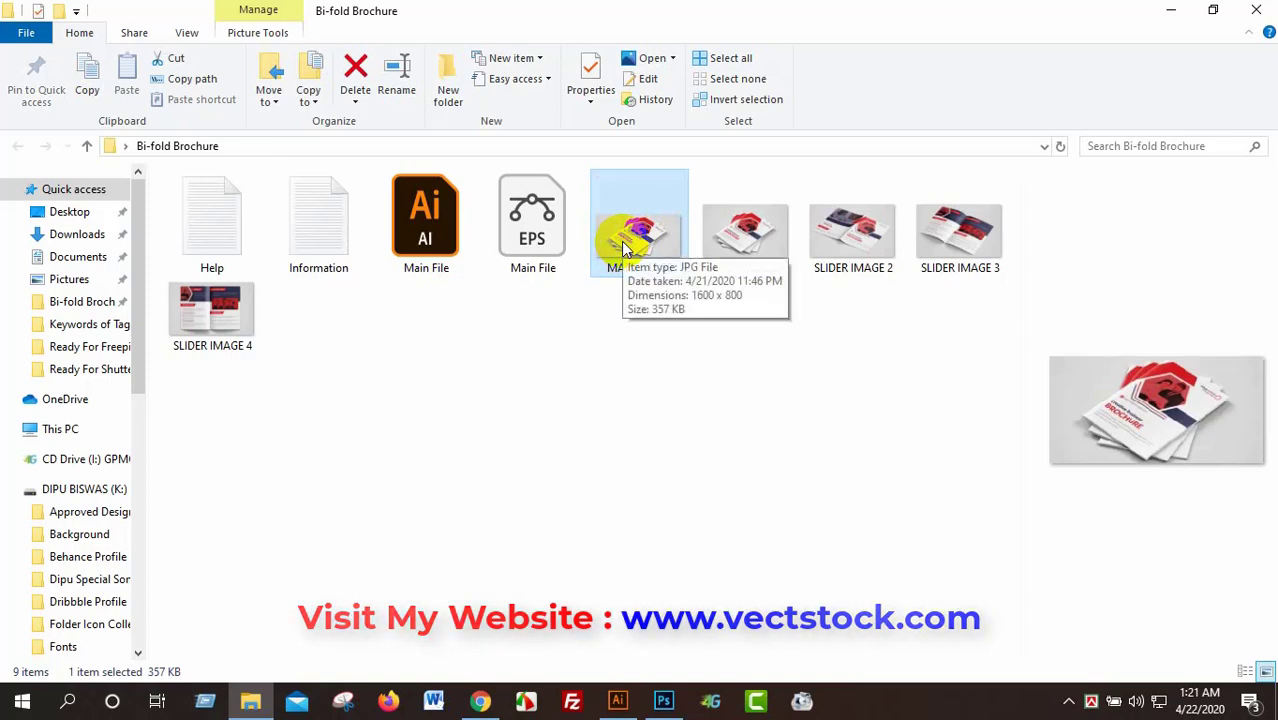
Open SLIDER IMAGE 1 in Adobe Photoshop CC.
left_click(738, 230)
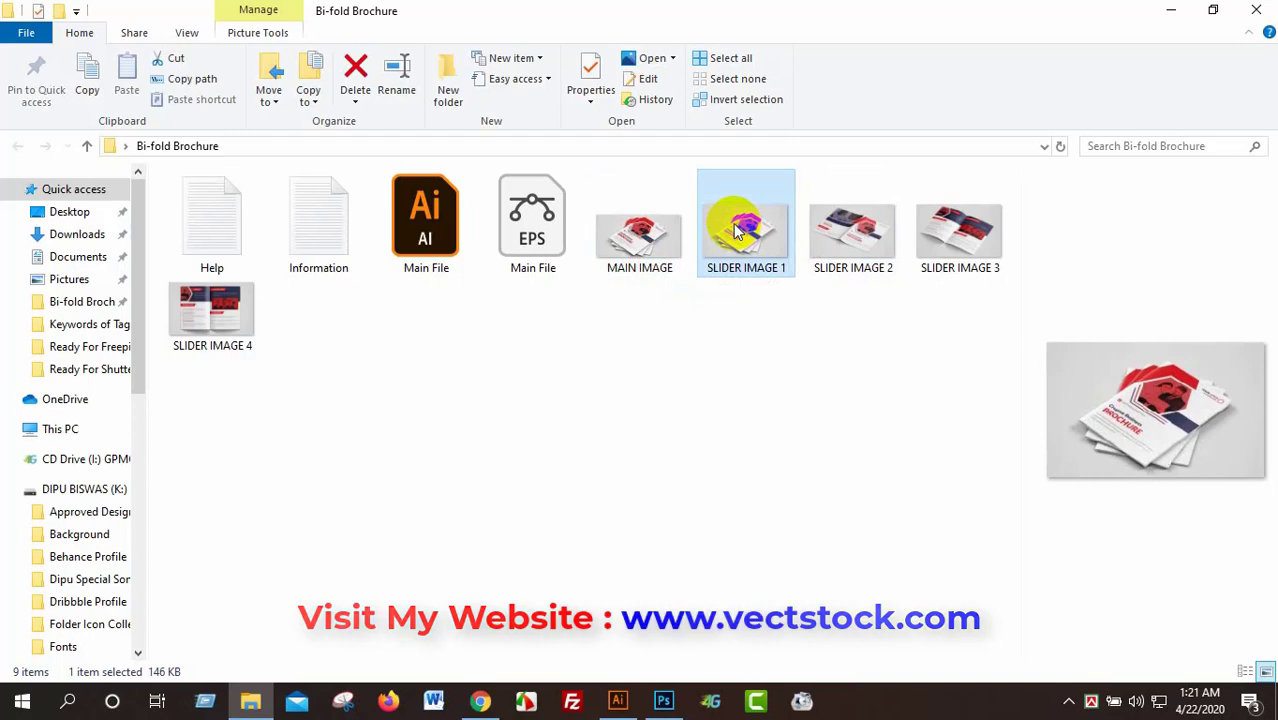
right_click(738, 230)
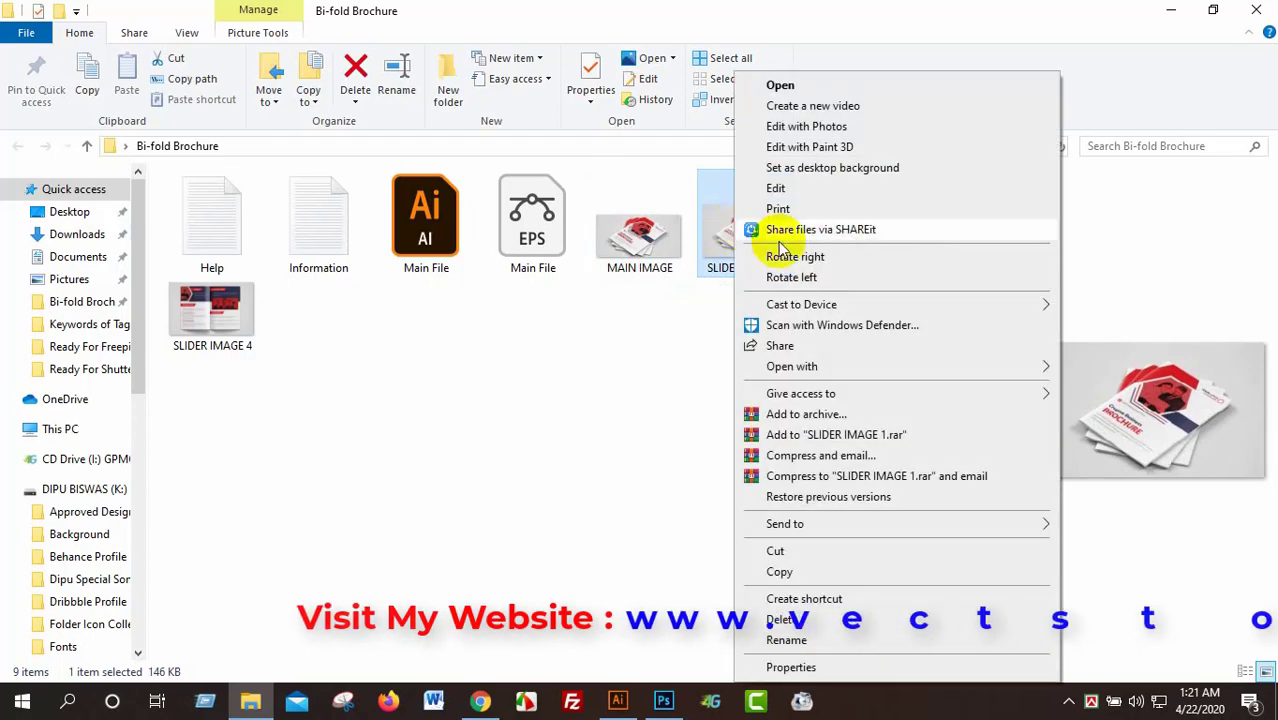
mouse_move(792, 366)
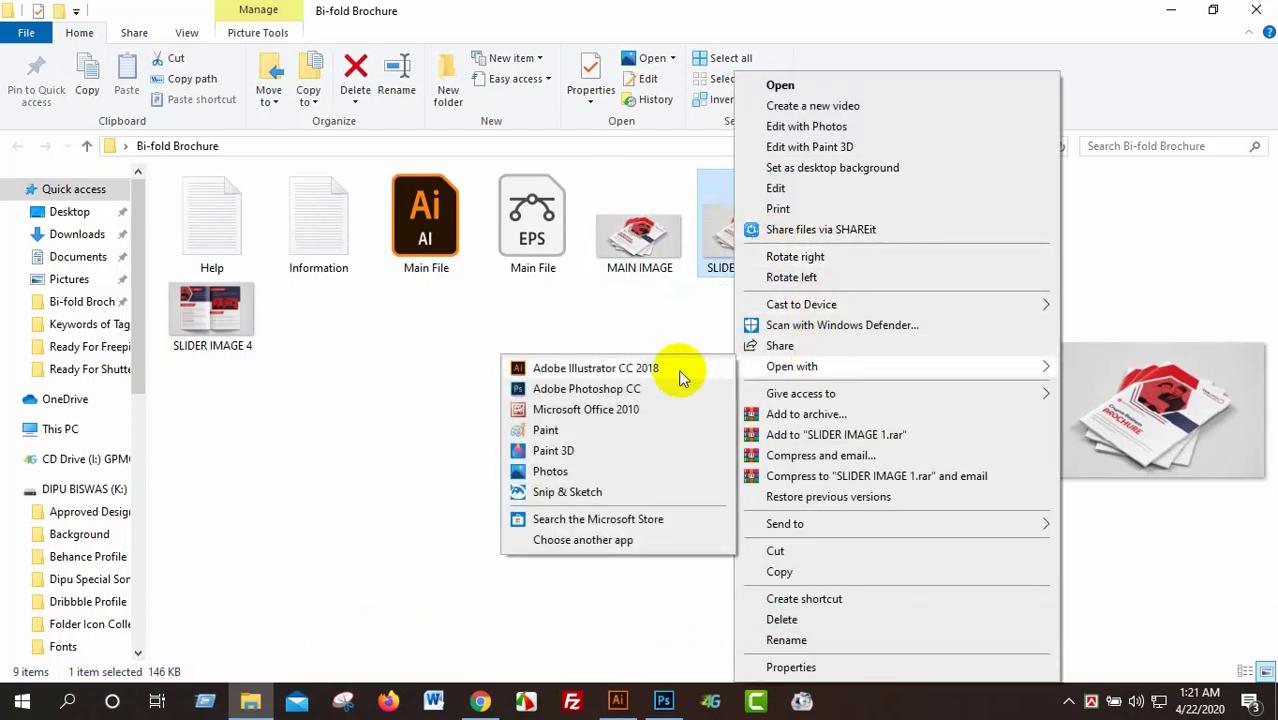
left_click(620, 390)
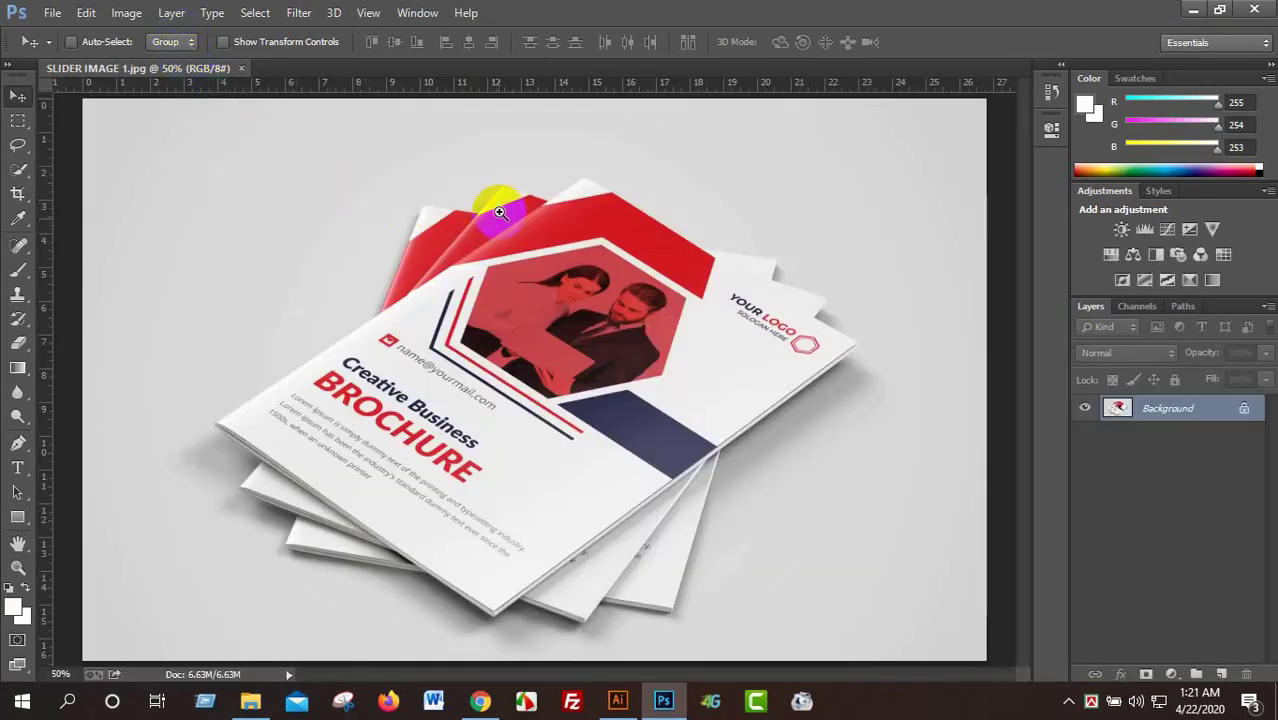
At 25% zoom, cut the canvas height to 1000 px in pixel units.
mouse_move(470, 210)
left_mouse_down()
mouse_move(338, 213)
mouse_move(287, 165)
left_mouse_up()
left_click(483, 253)
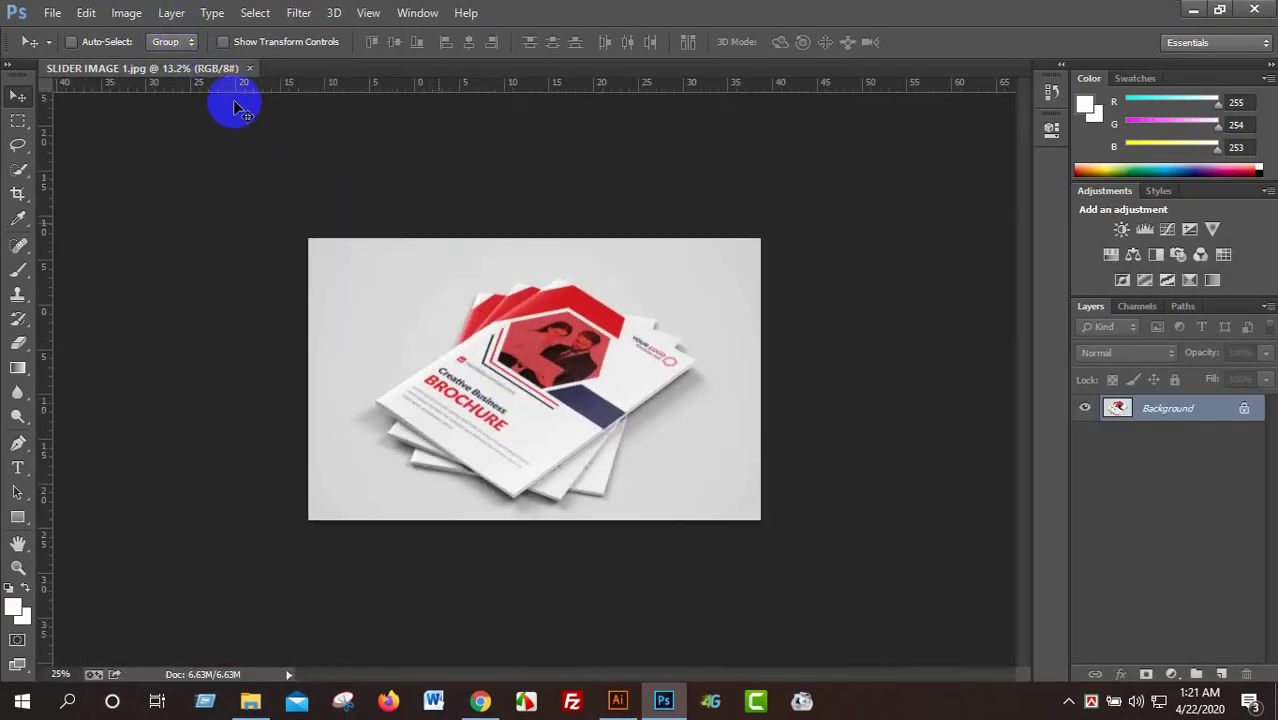
left_click(126, 12)
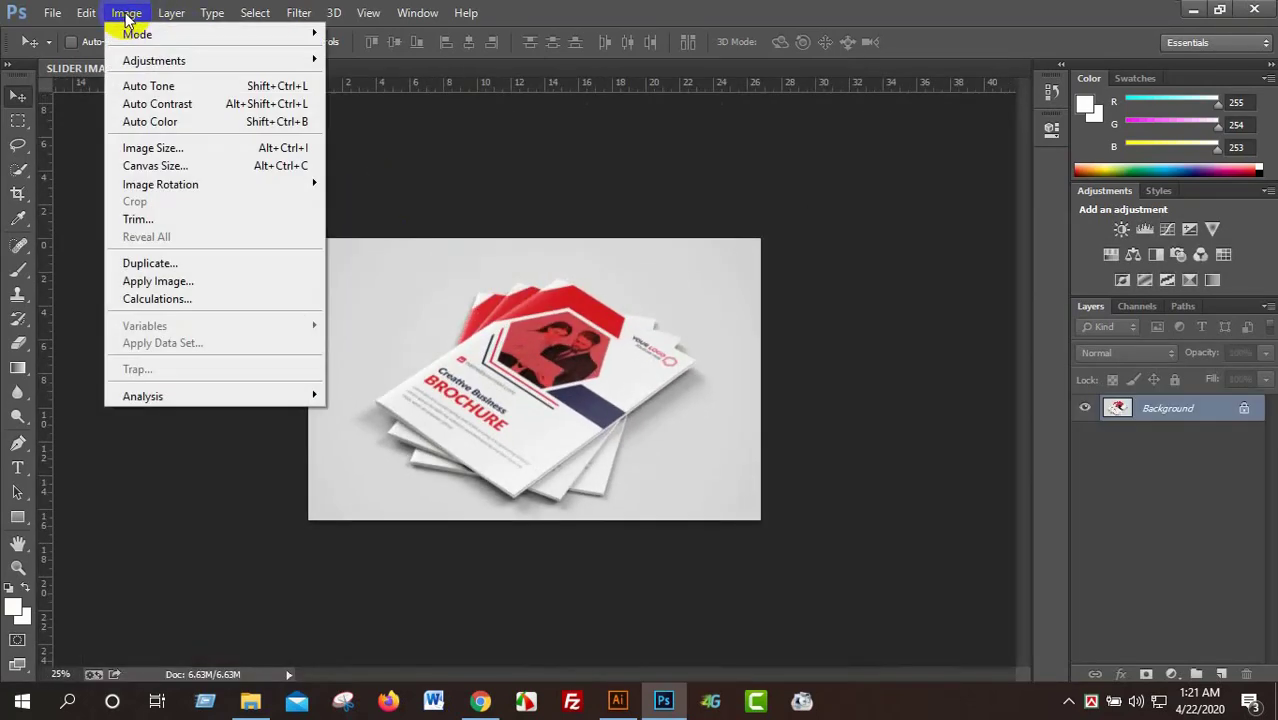
left_click(158, 166)
left_click(1055, 277)
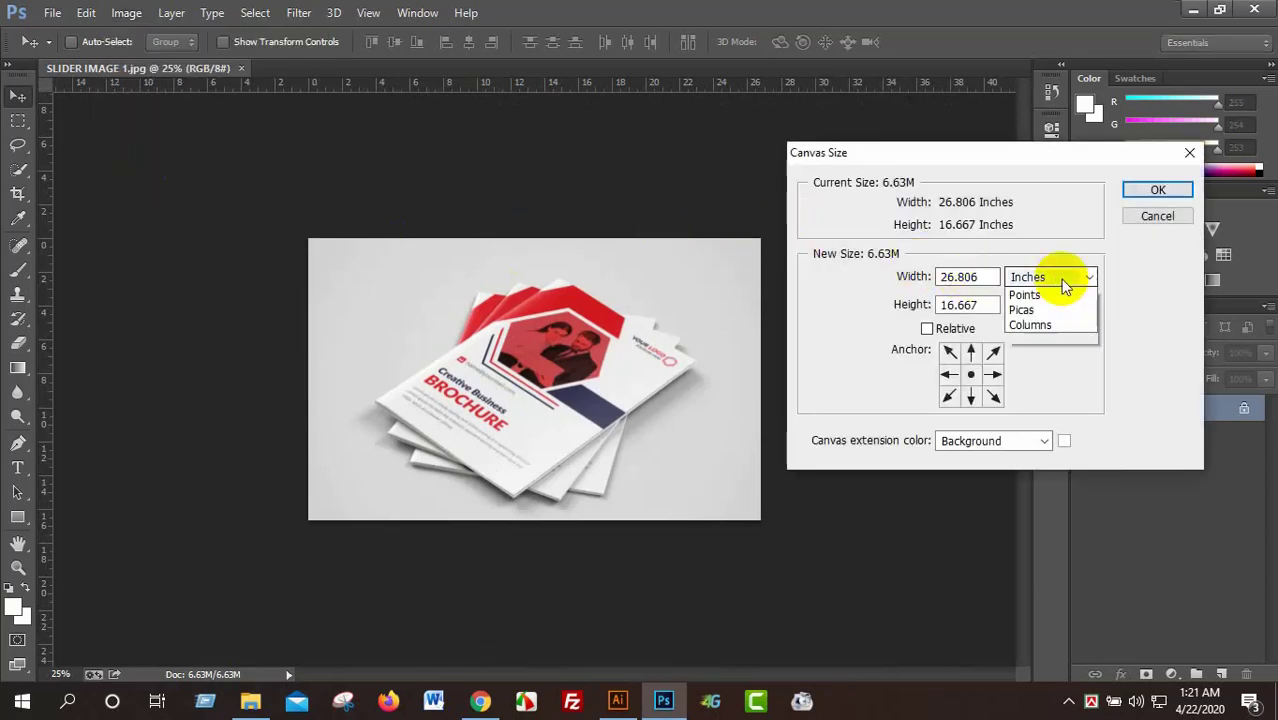
left_click(1050, 313)
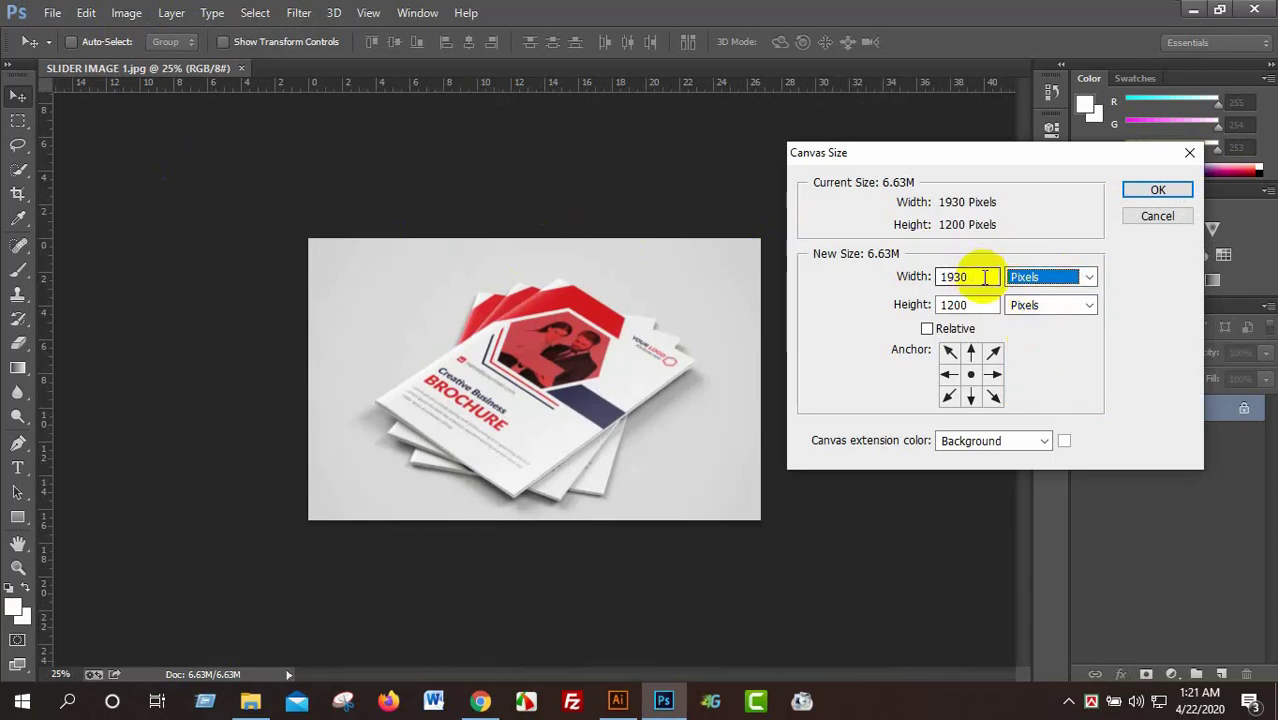
left_click_drag(985, 277, 914, 279)
left_click_drag(984, 306, 933, 313)
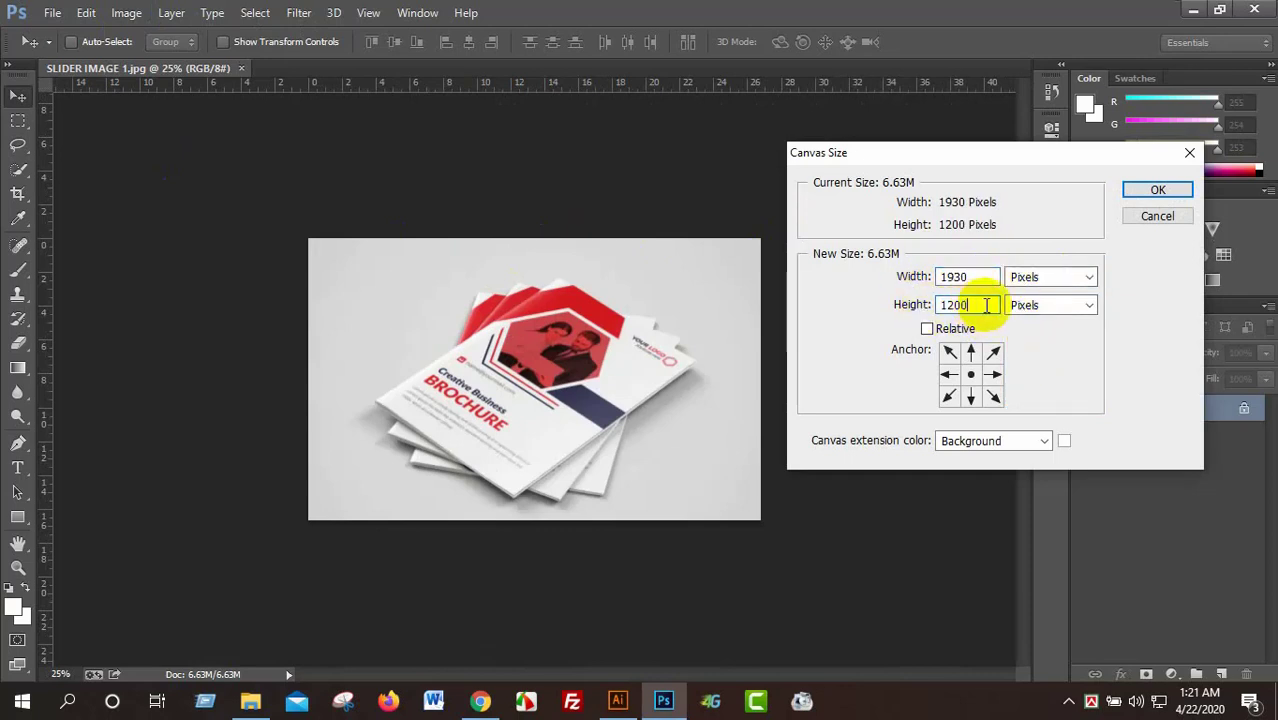
left_click_drag(985, 305, 927, 305)
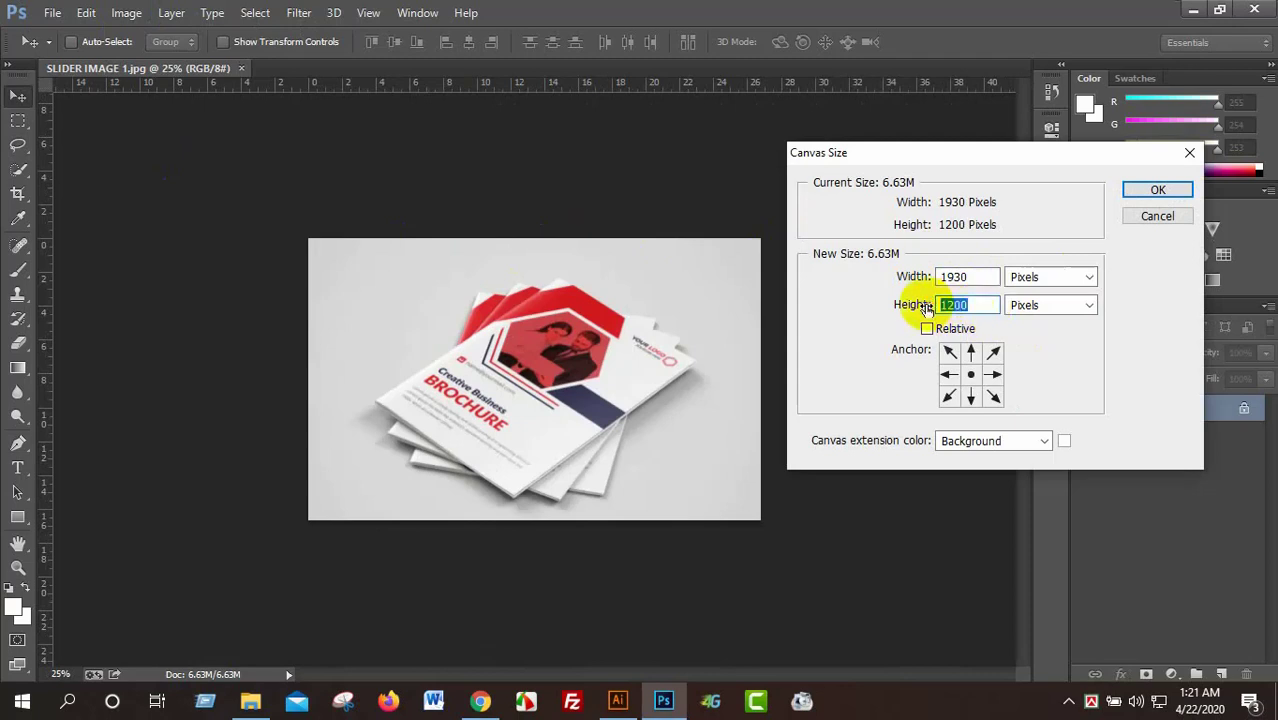
type("10")
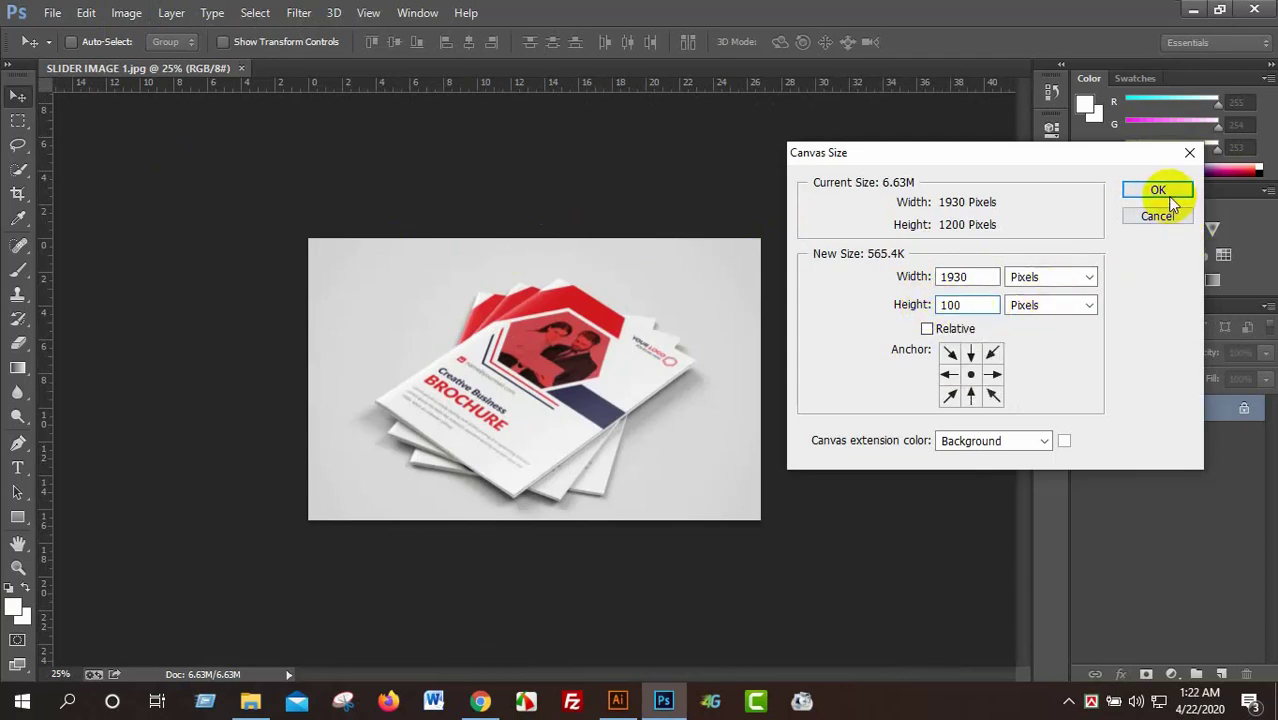
type("0")
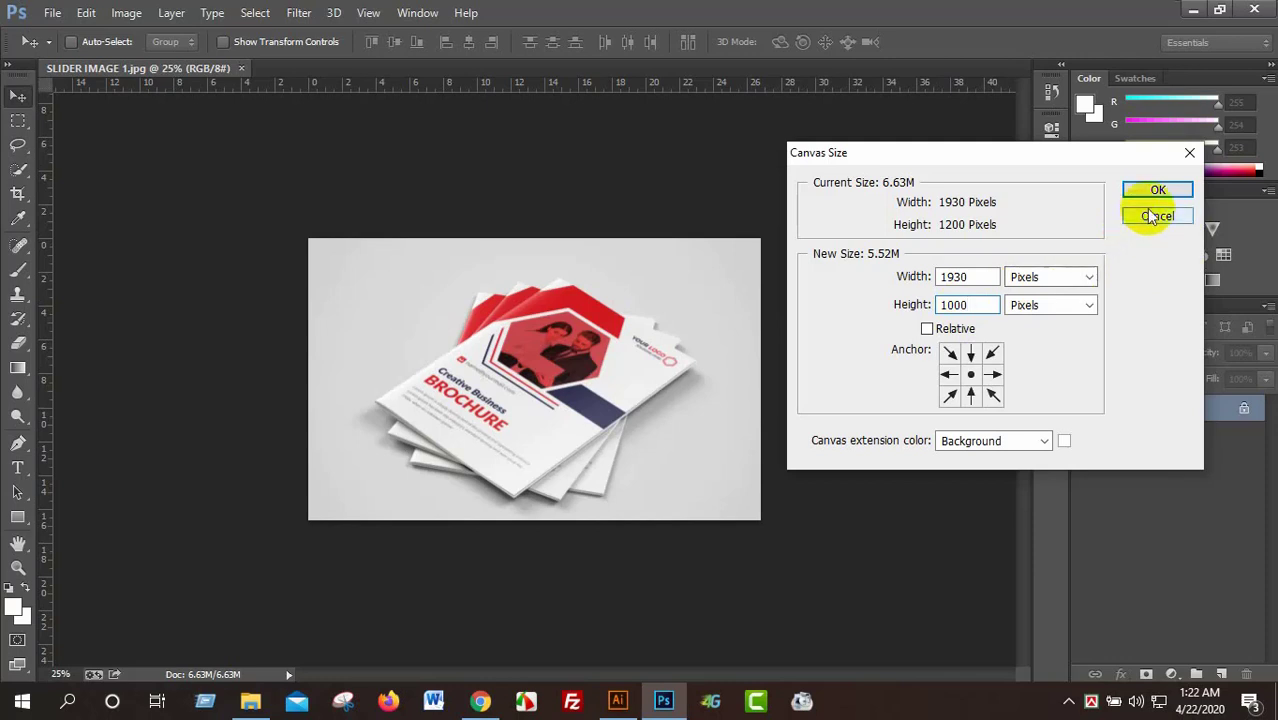
left_click(1155, 190)
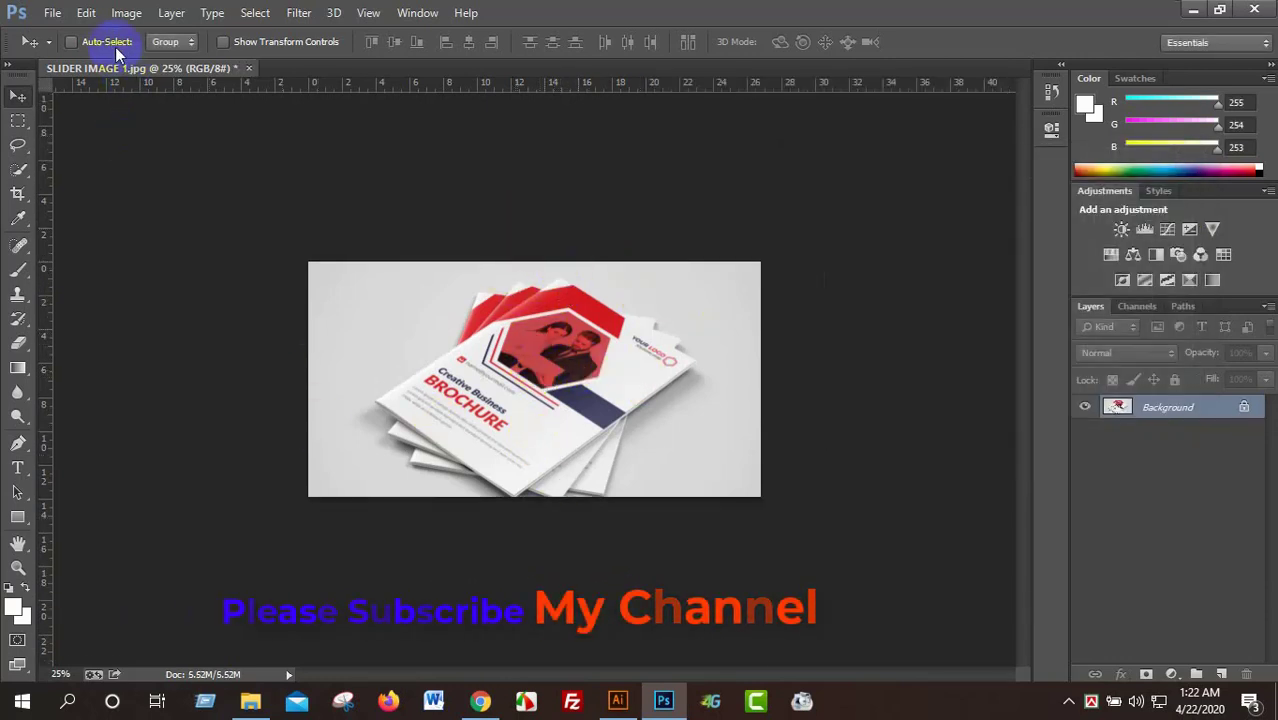
Set the canvas height back to 1200 px, giving 1930 × 1200.
left_click(126, 12)
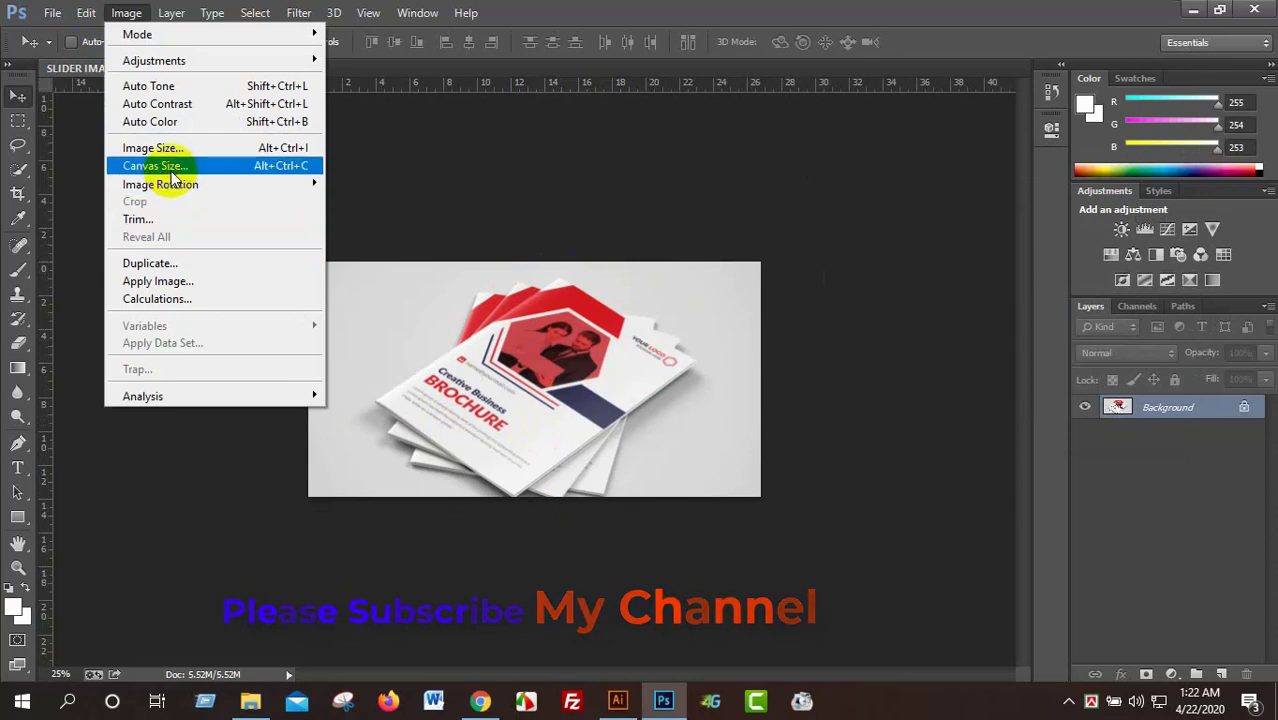
left_click(155, 166)
left_click(1050, 277)
left_click(1040, 308)
left_click_drag(981, 305, 918, 310)
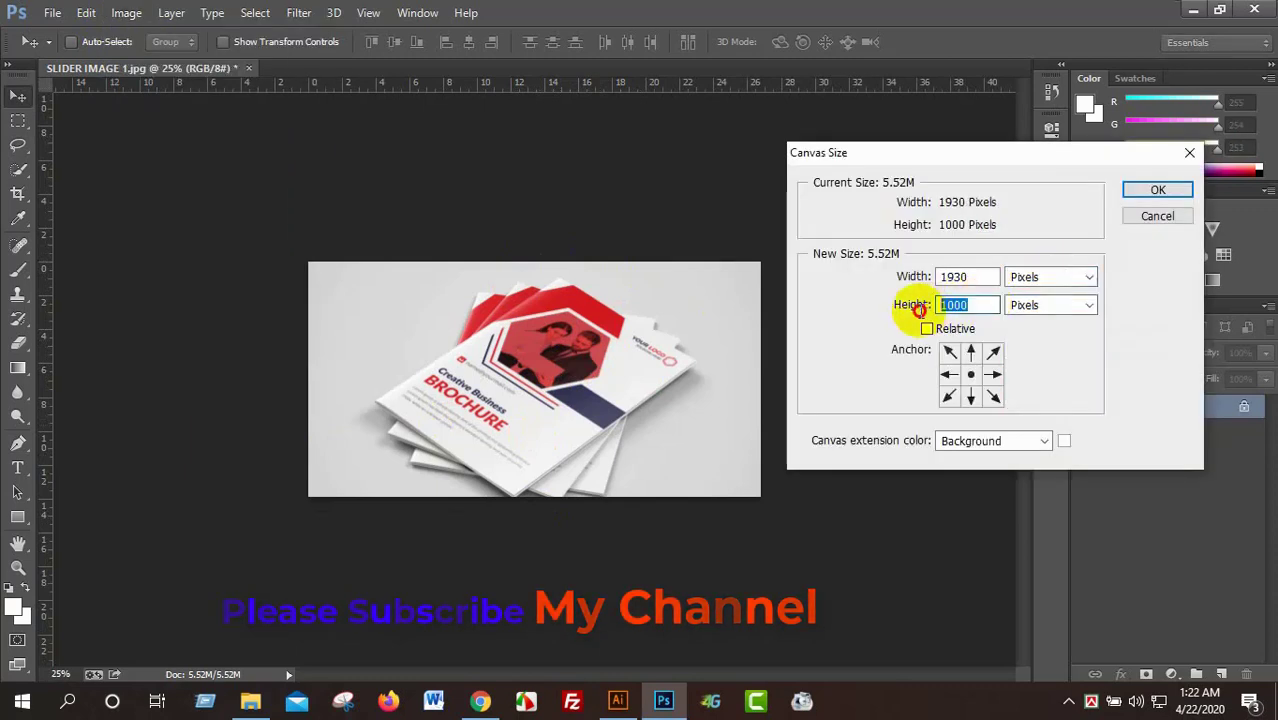
type("00")
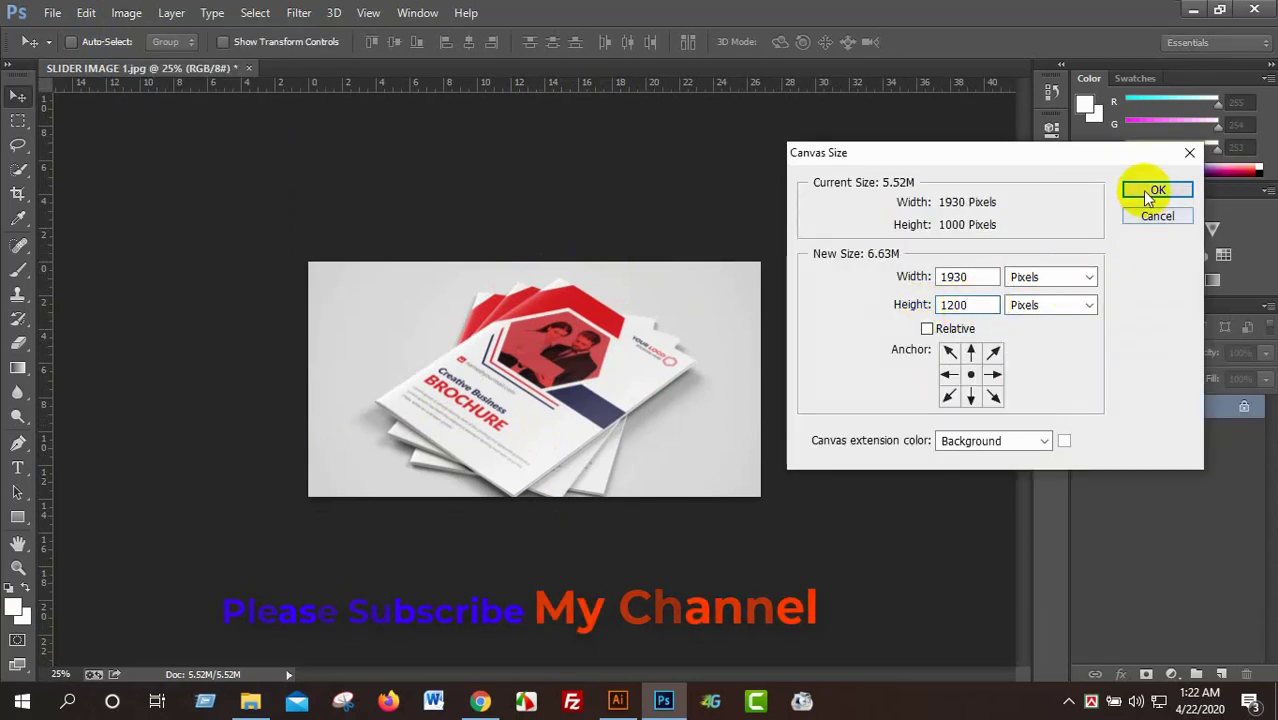
left_click(1150, 192)
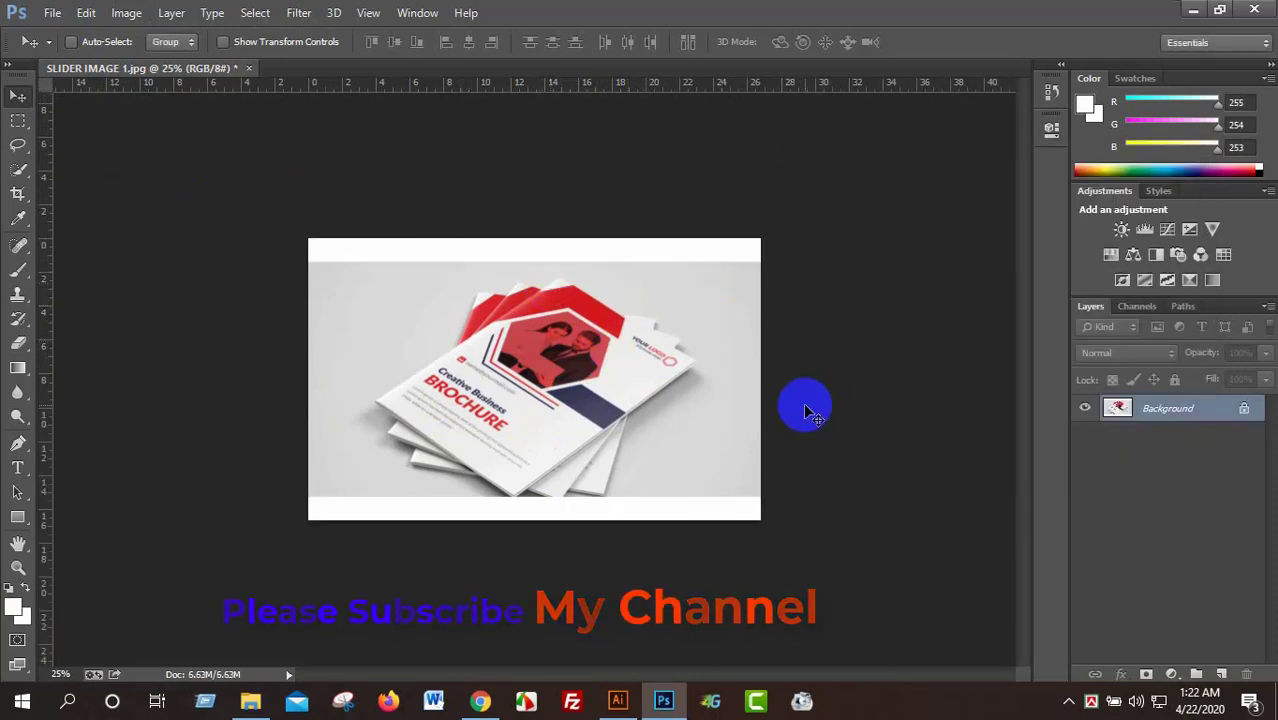
Close SLIDER IMAGE 1 without saving and minimize Photoshop.
left_click(249, 69)
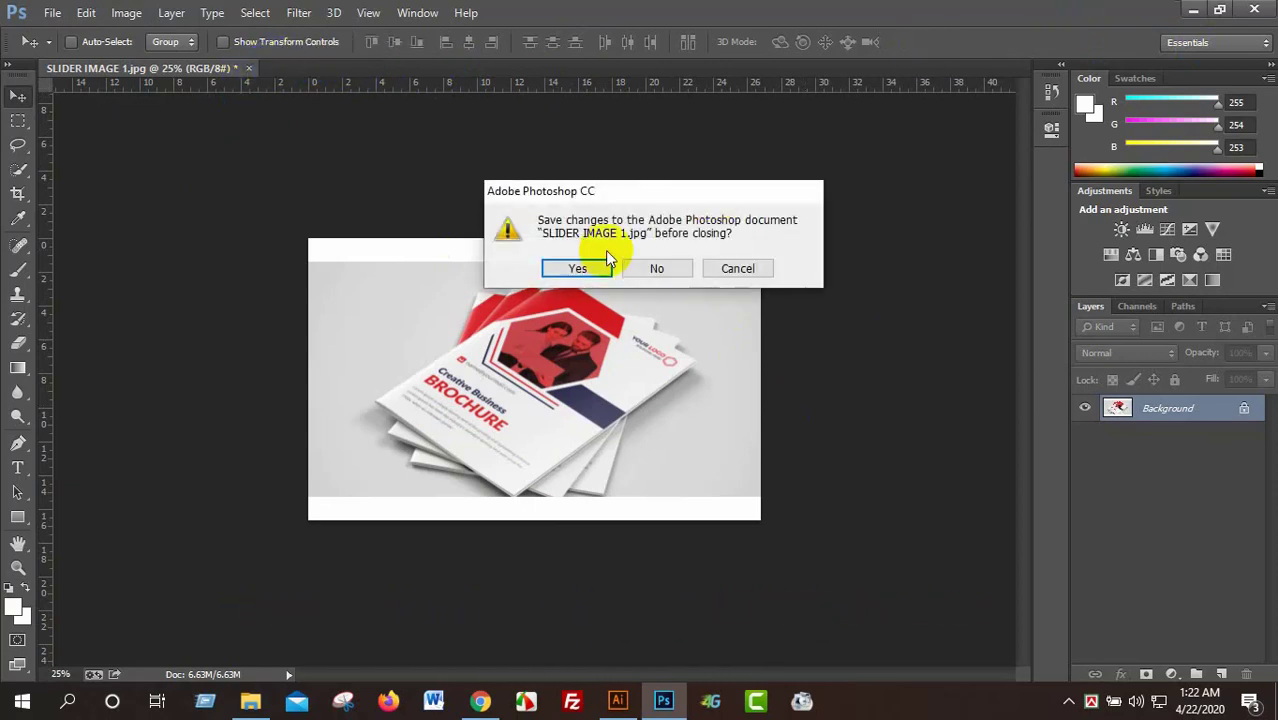
left_click(658, 270)
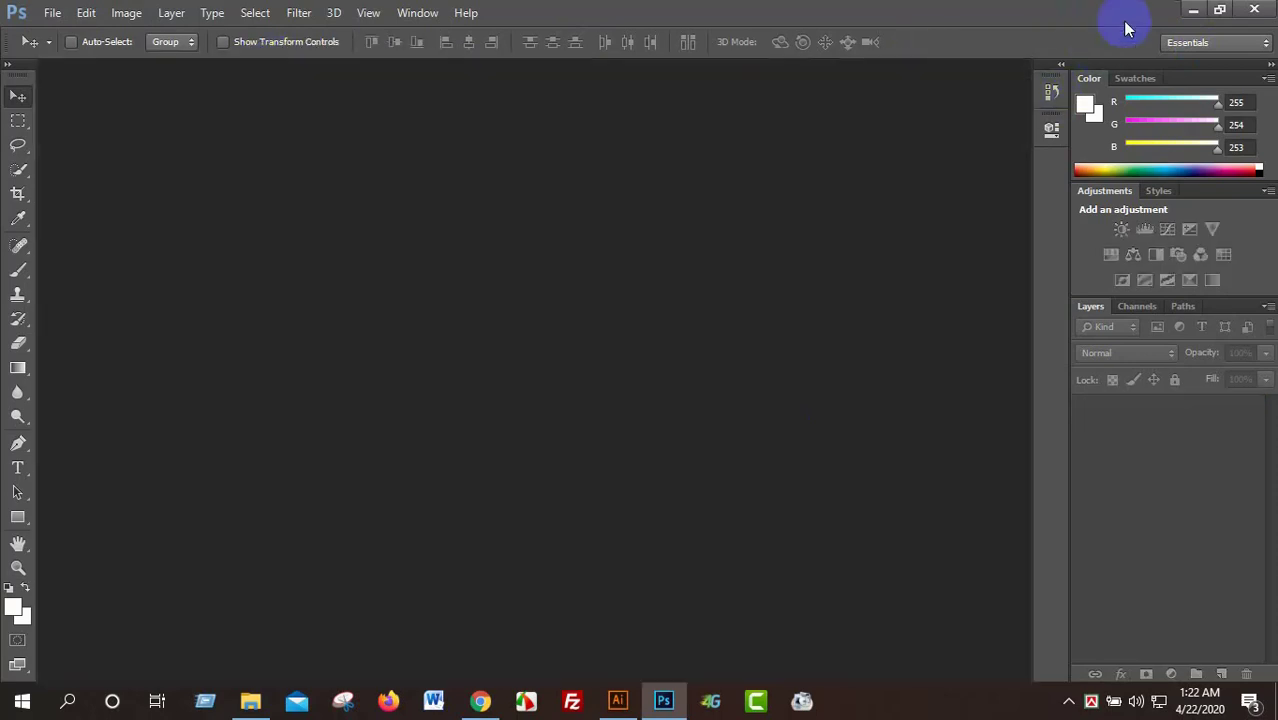
left_click(1190, 12)
Select the Help, Information, AI and EPS Main File items together.
left_click_drag(690, 308, 960, 262)
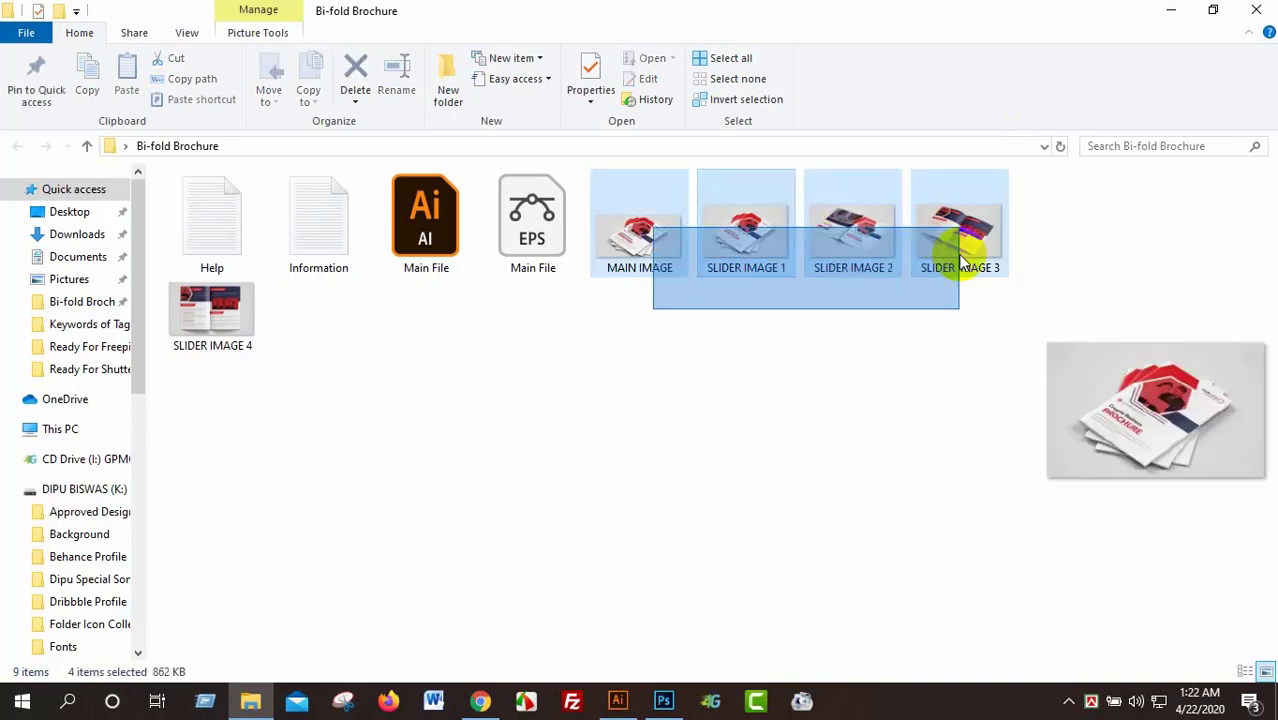
left_click(965, 300)
left_click_drag(783, 285, 776, 297)
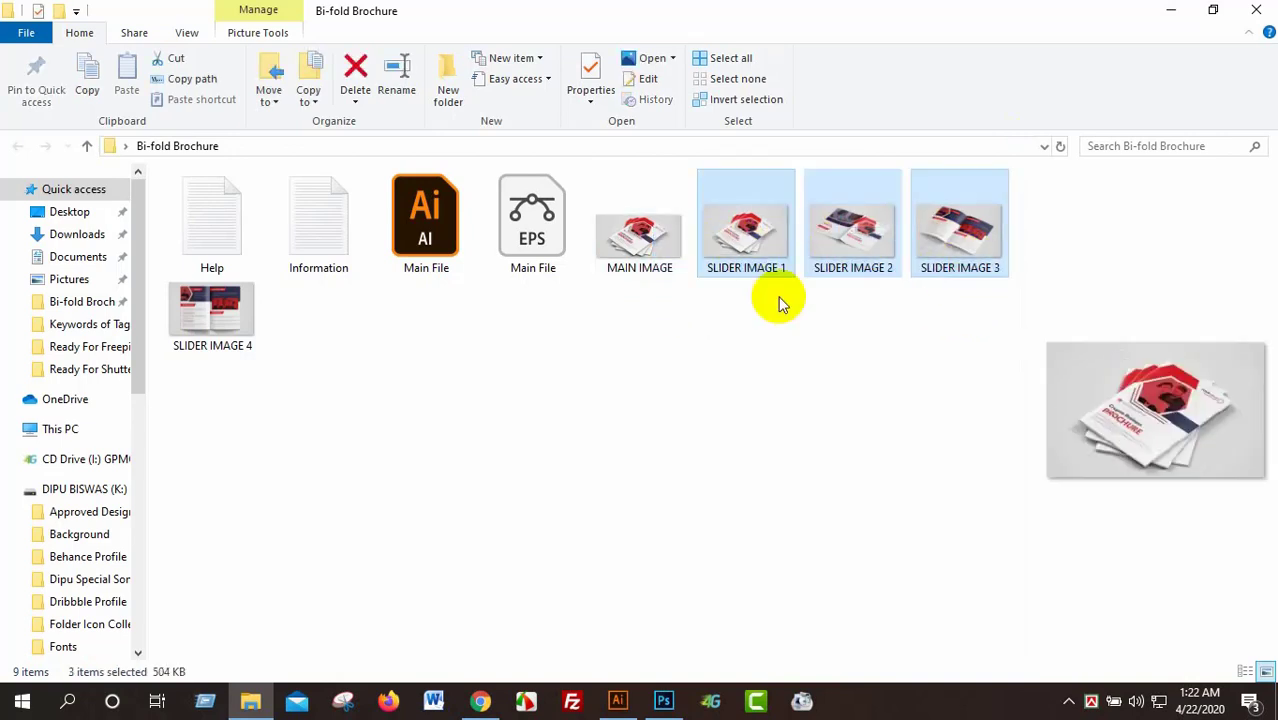
left_click(625, 268)
left_click(694, 414)
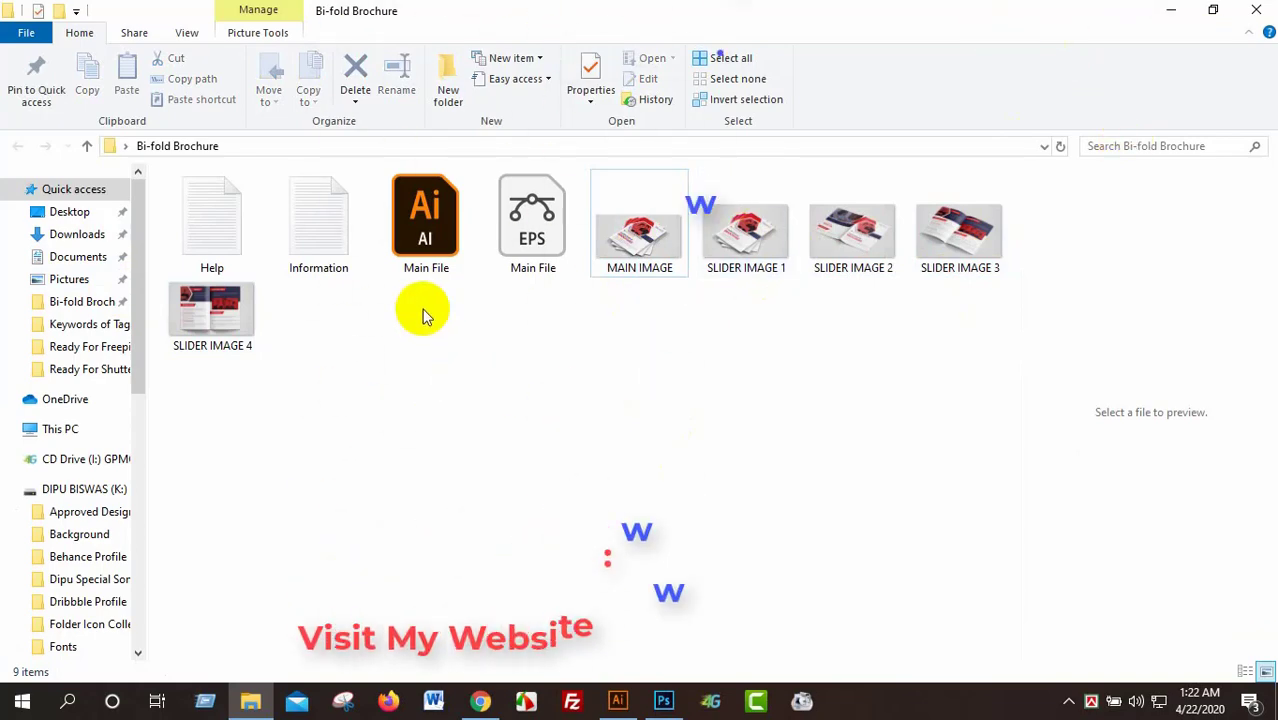
left_click(214, 210)
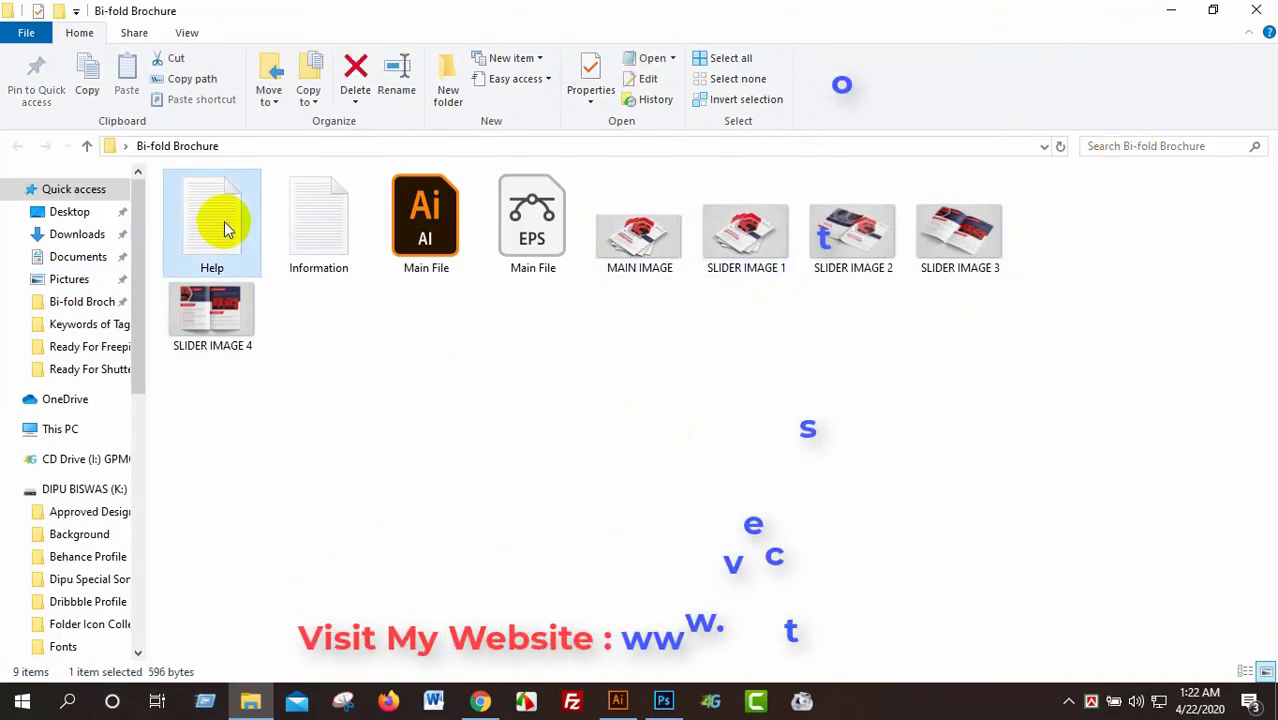
left_click(306, 210, "ctrl")
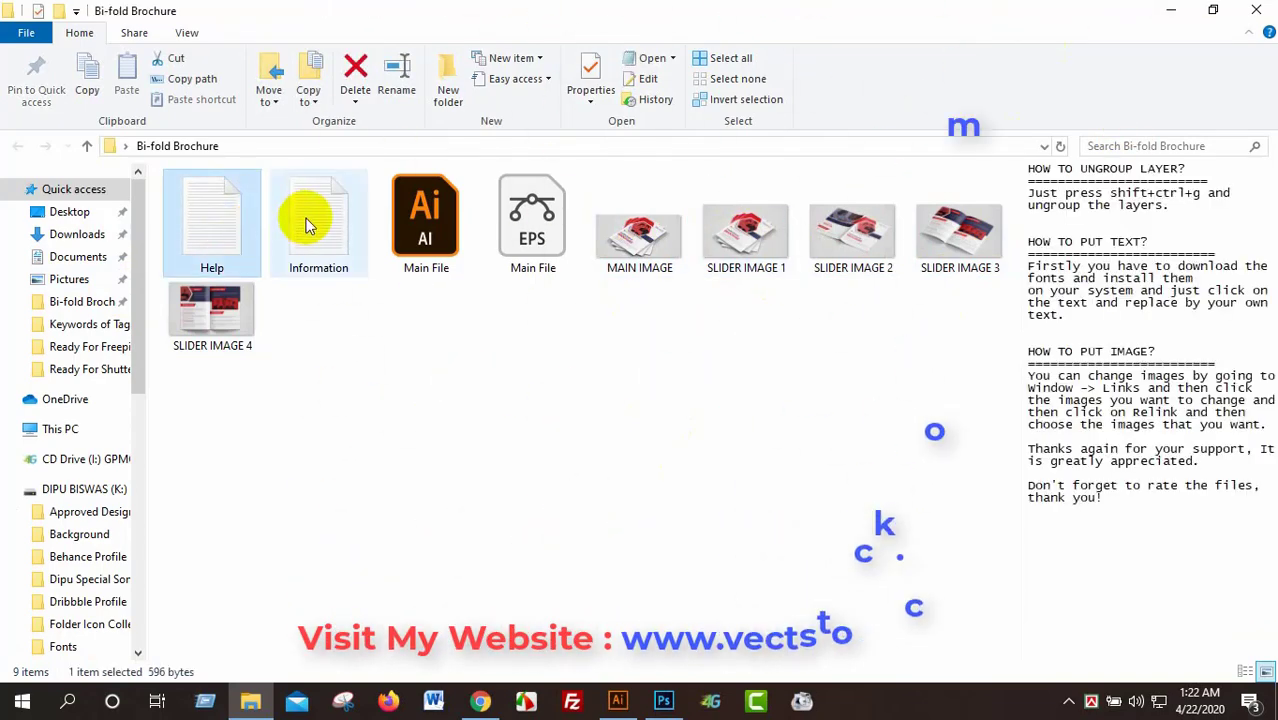
left_click(450, 220, "shift")
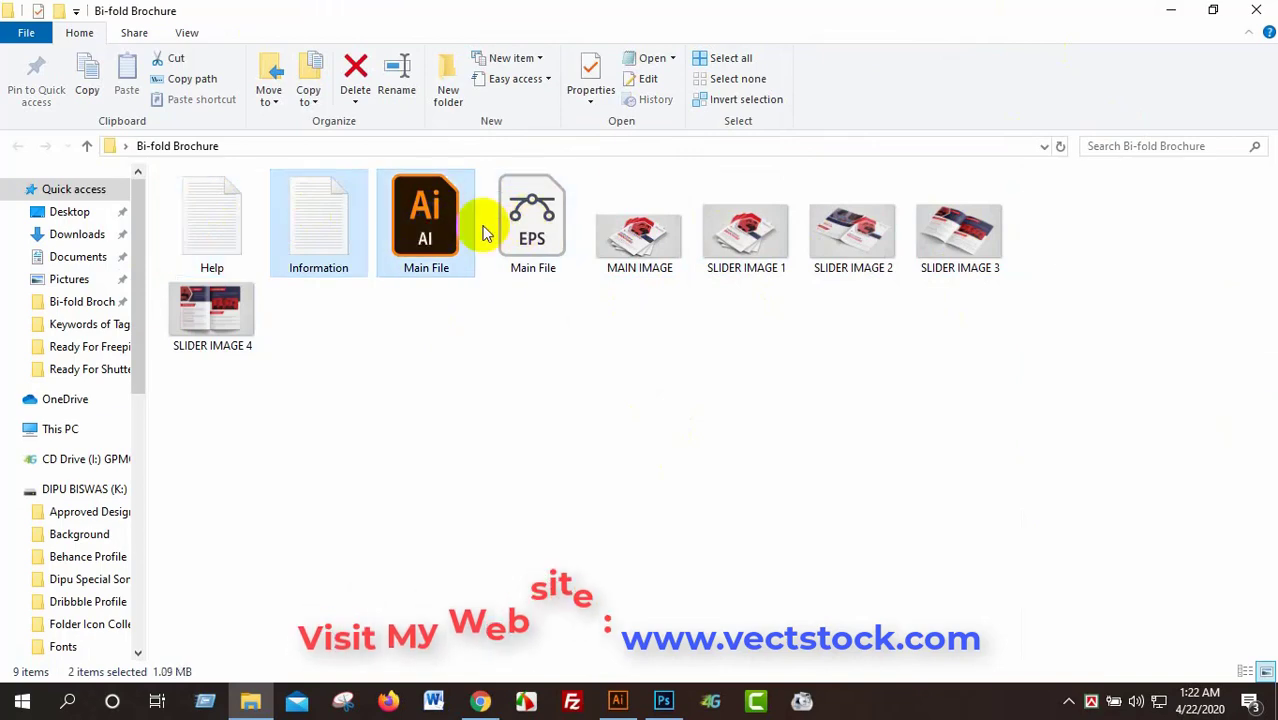
left_click(222, 208)
left_click(314, 218, "ctrl")
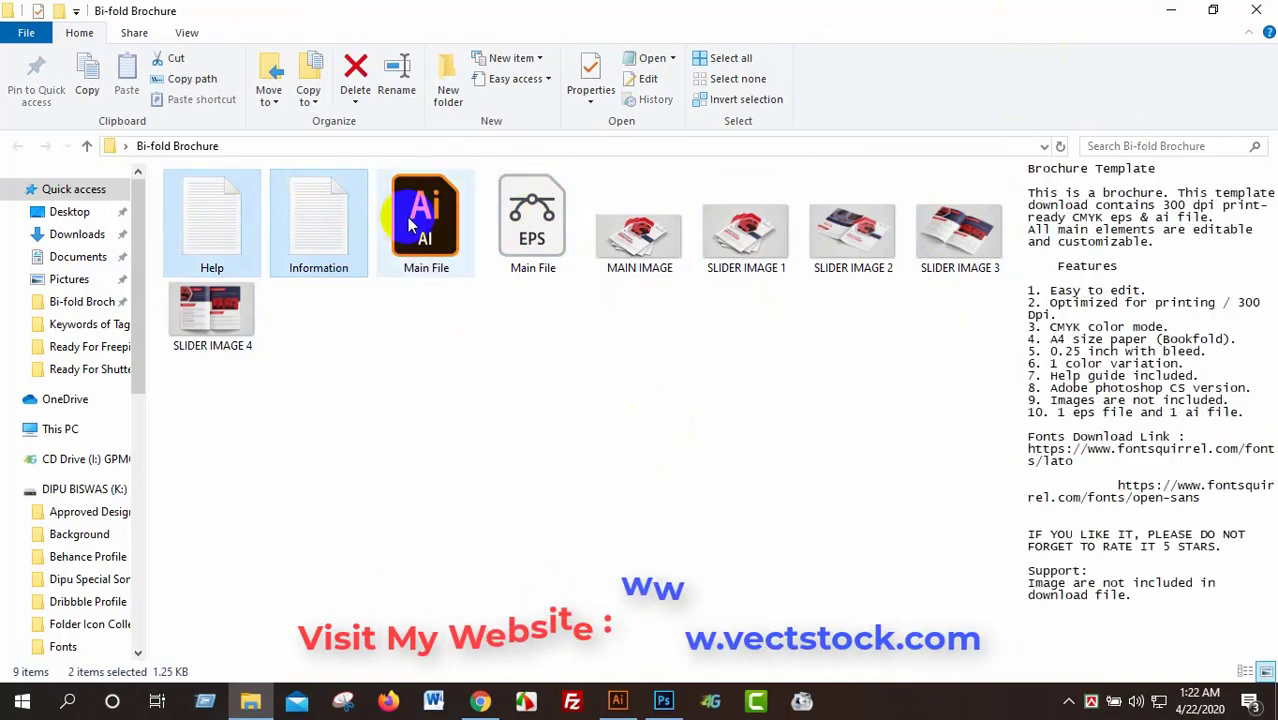
left_click(426, 215, "ctrl")
left_click(519, 222, "ctrl")
Send them to a compressed zip folder named Main File.
right_click(520, 223)
mouse_move(580, 409)
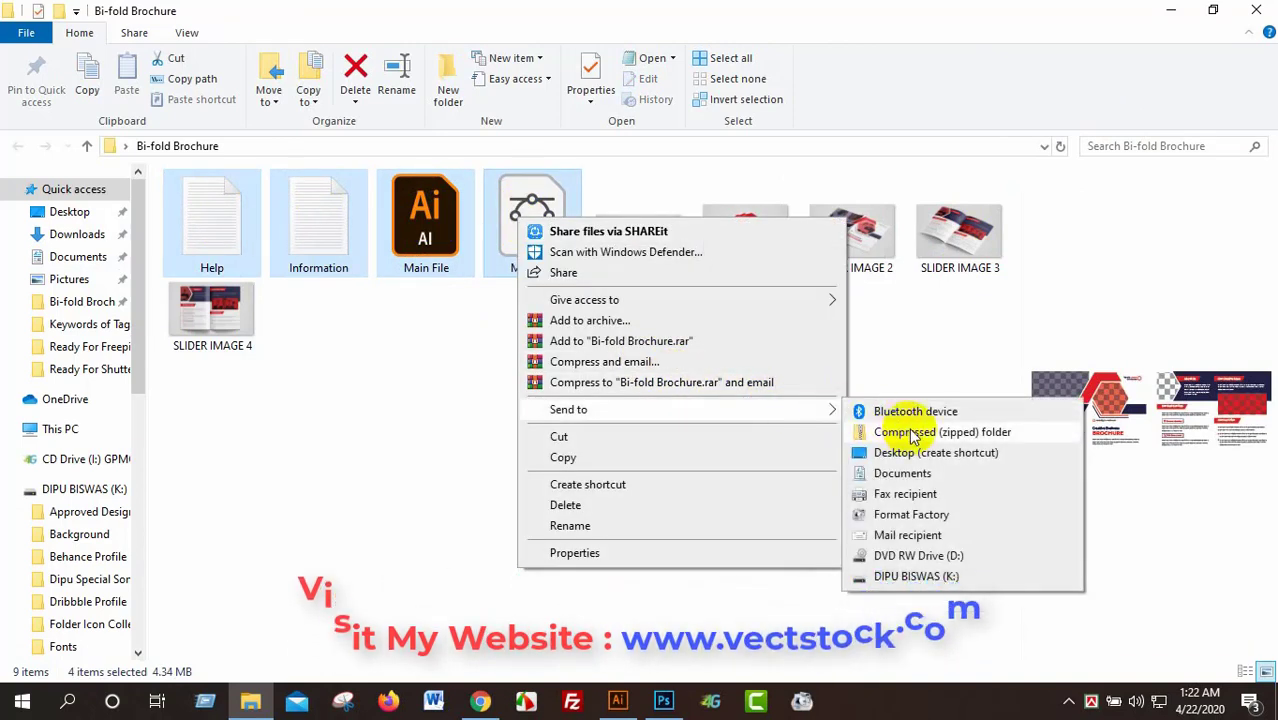
left_click(948, 436)
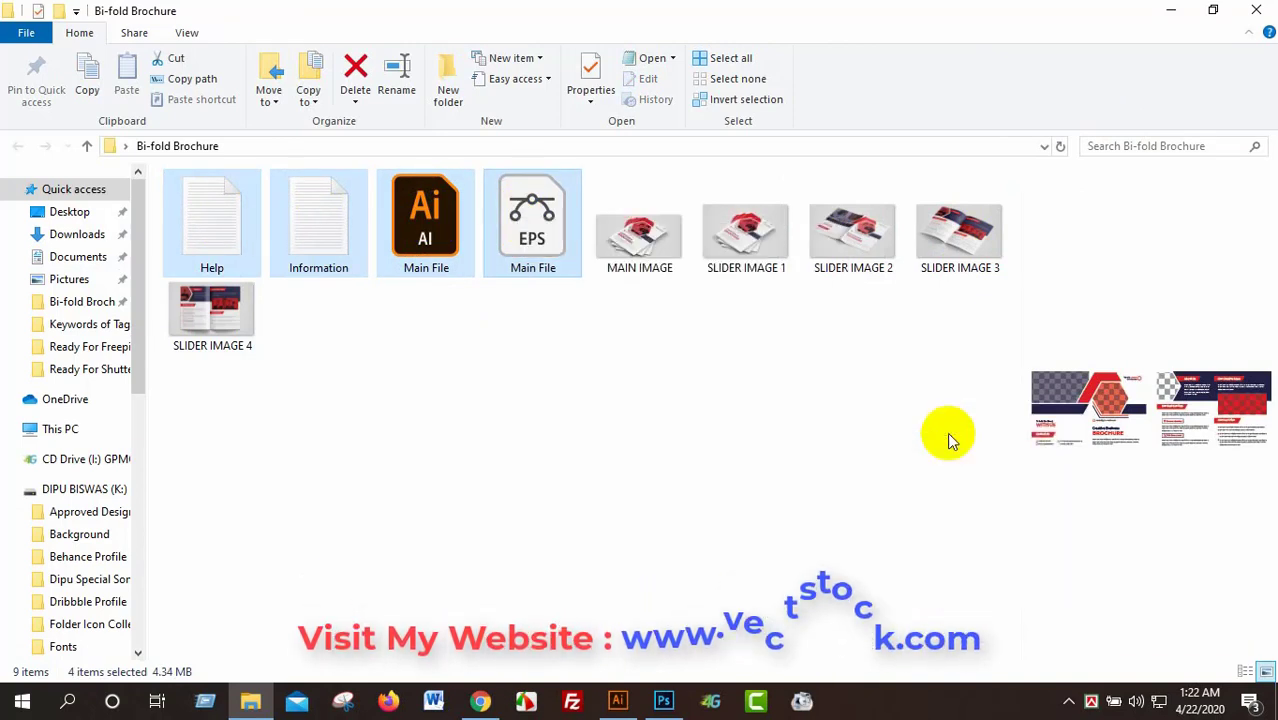
left_click(675, 245)
left_click_drag(645, 328, 672, 405)
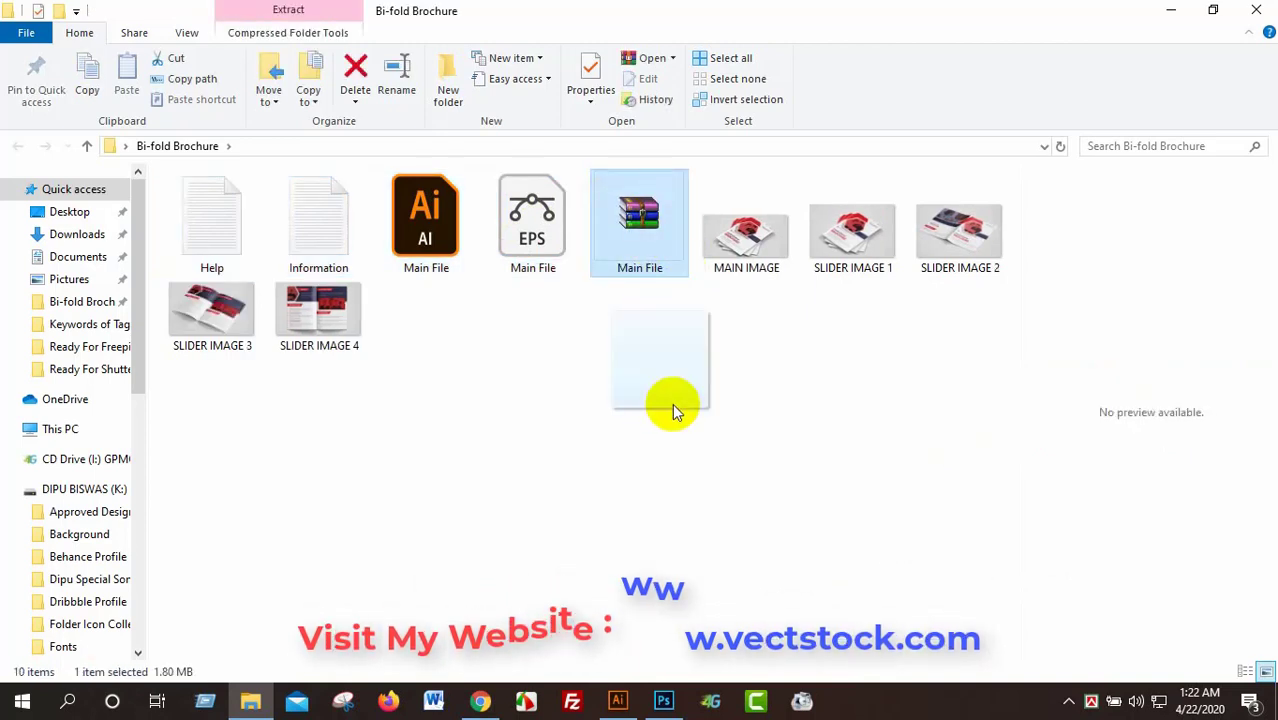
left_click(630, 243)
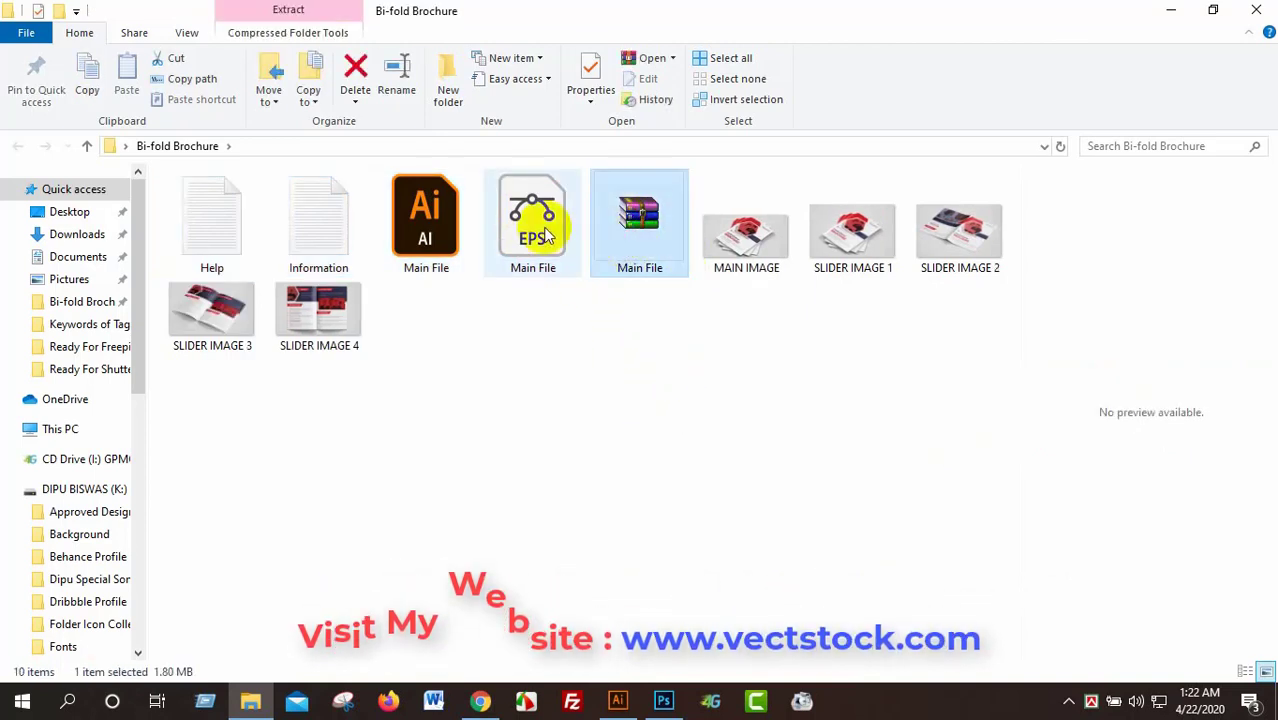
left_click(534, 527)
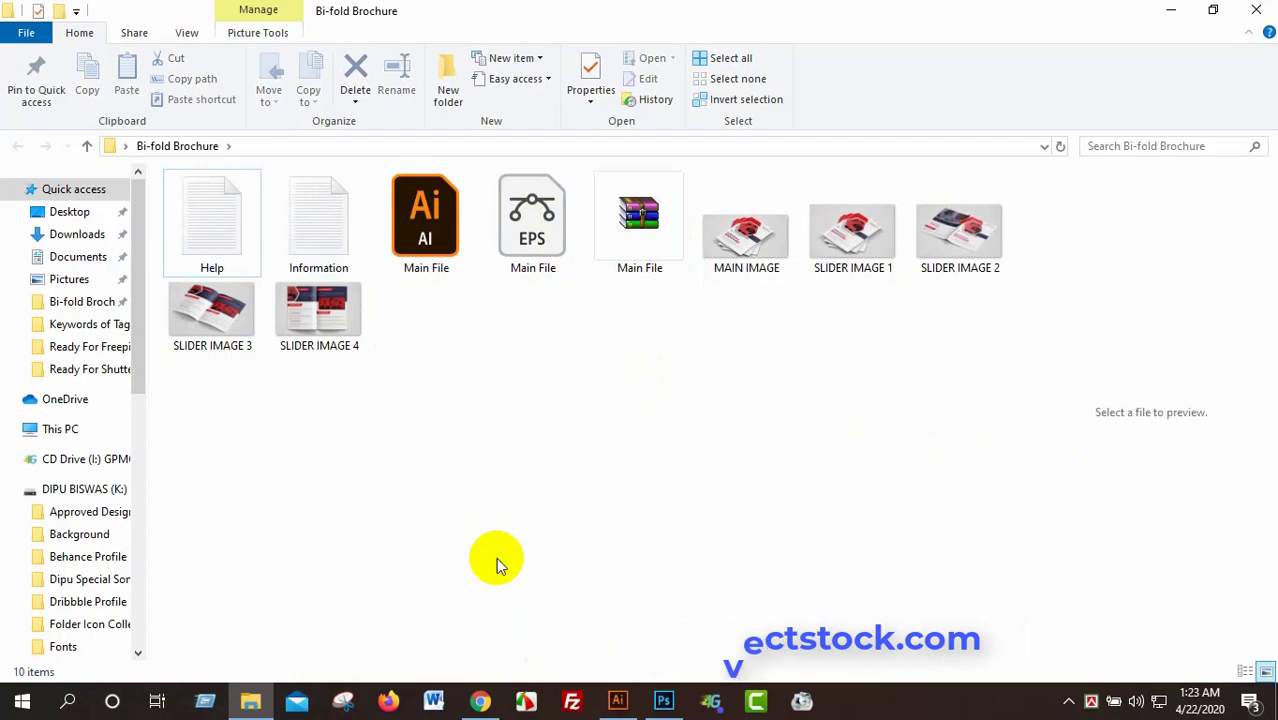
In Chrome, scroll through the Your products cards, then choose Upload New Product.
left_click(481, 702)
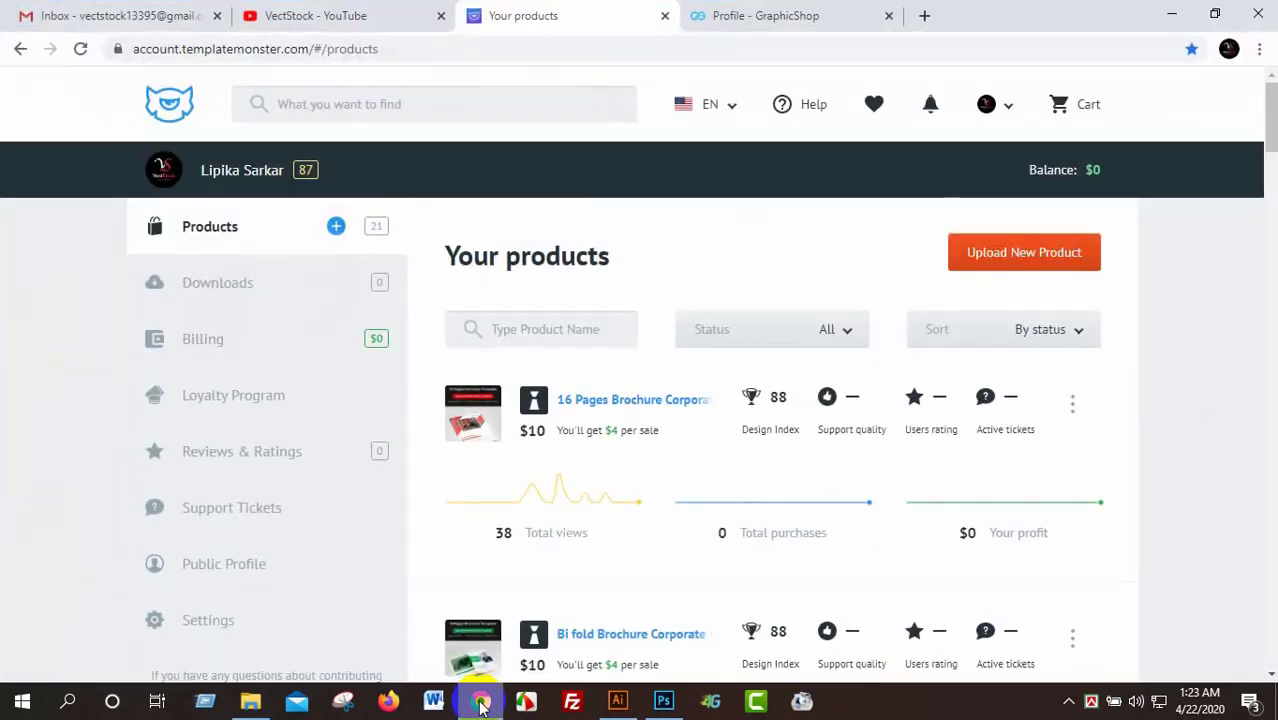
scroll(736, 428, "down", 5)
scroll(727, 465, "down", 5)
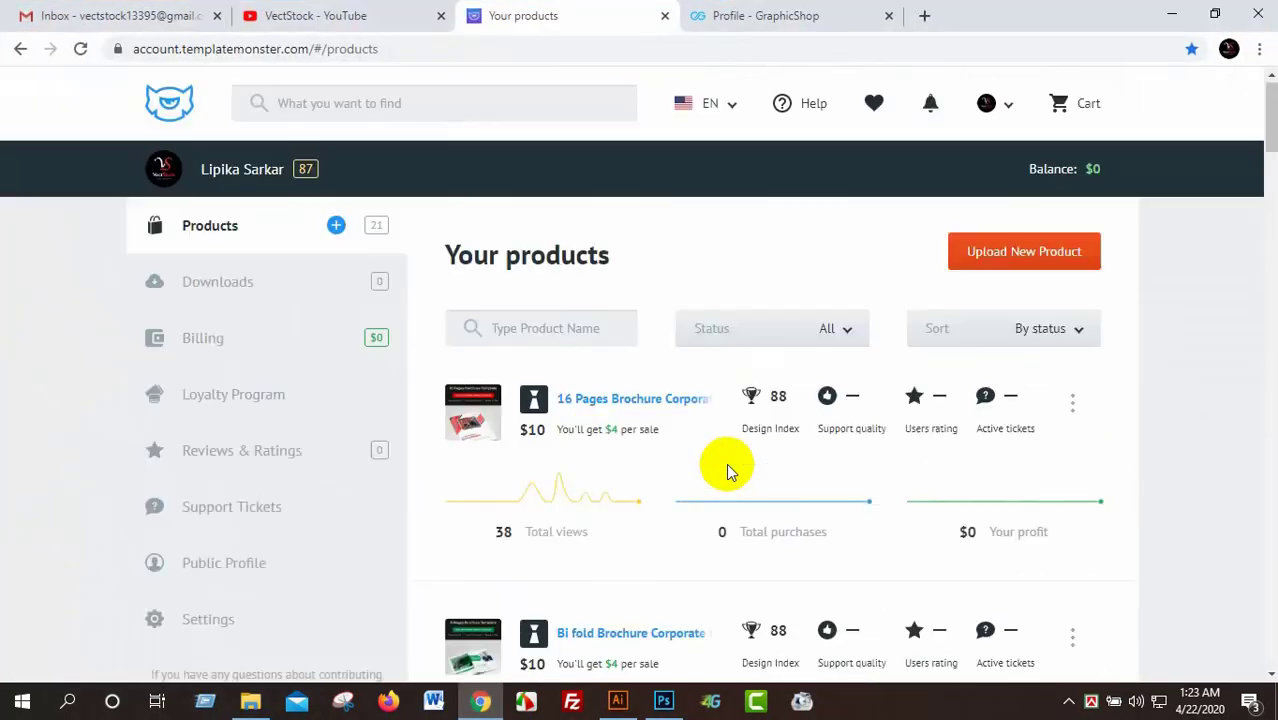
scroll(727, 465, "down", 8)
scroll(731, 470, "down", 5)
scroll(731, 467, "down", 5)
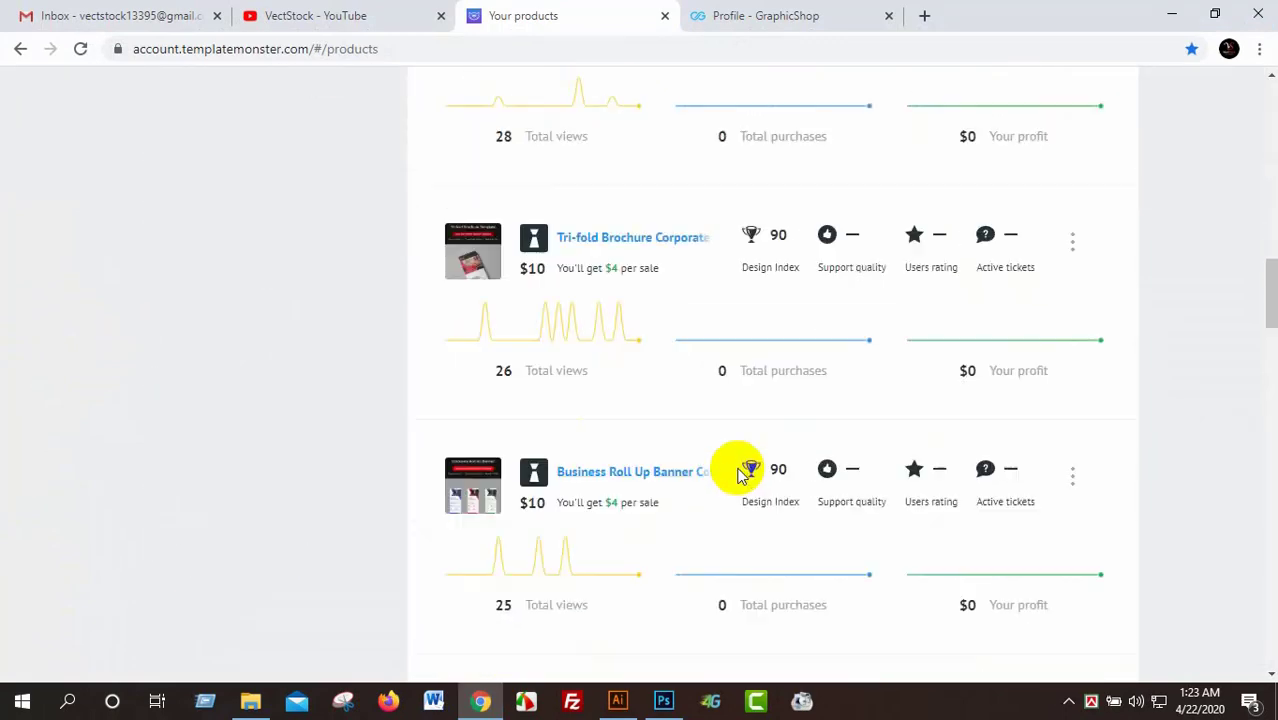
scroll(731, 467, "down", 5)
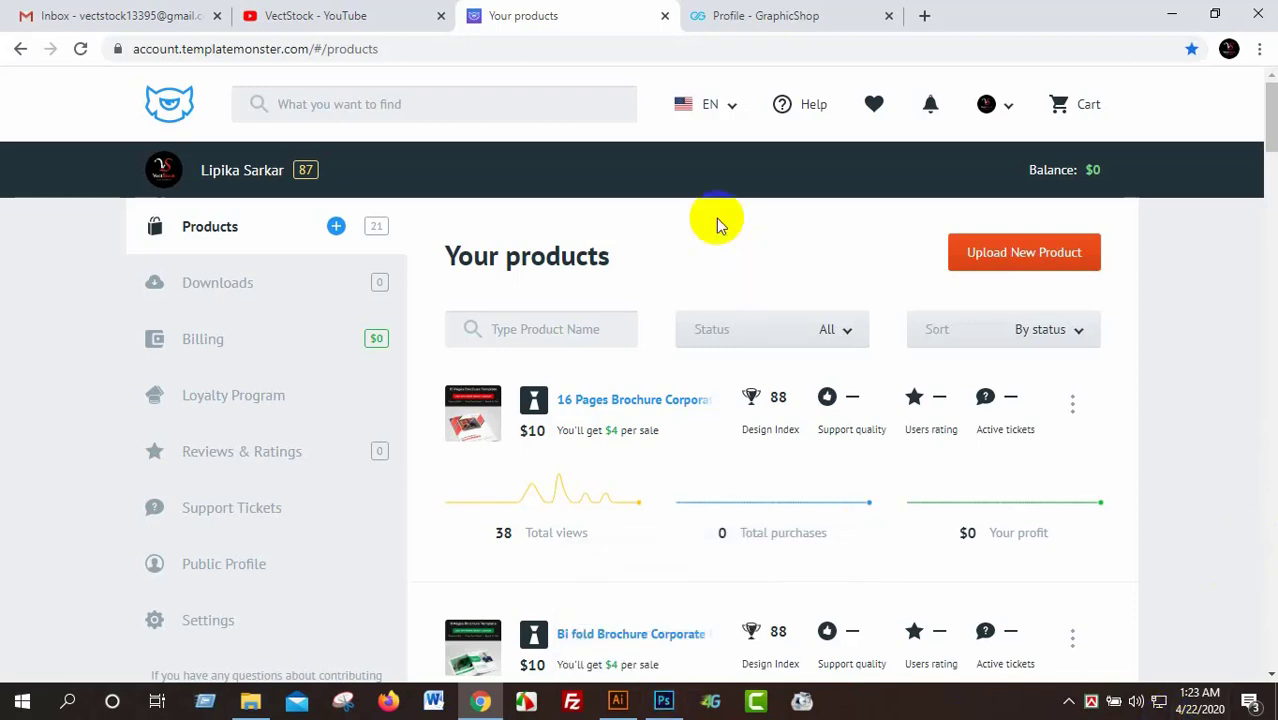
left_click(978, 257)
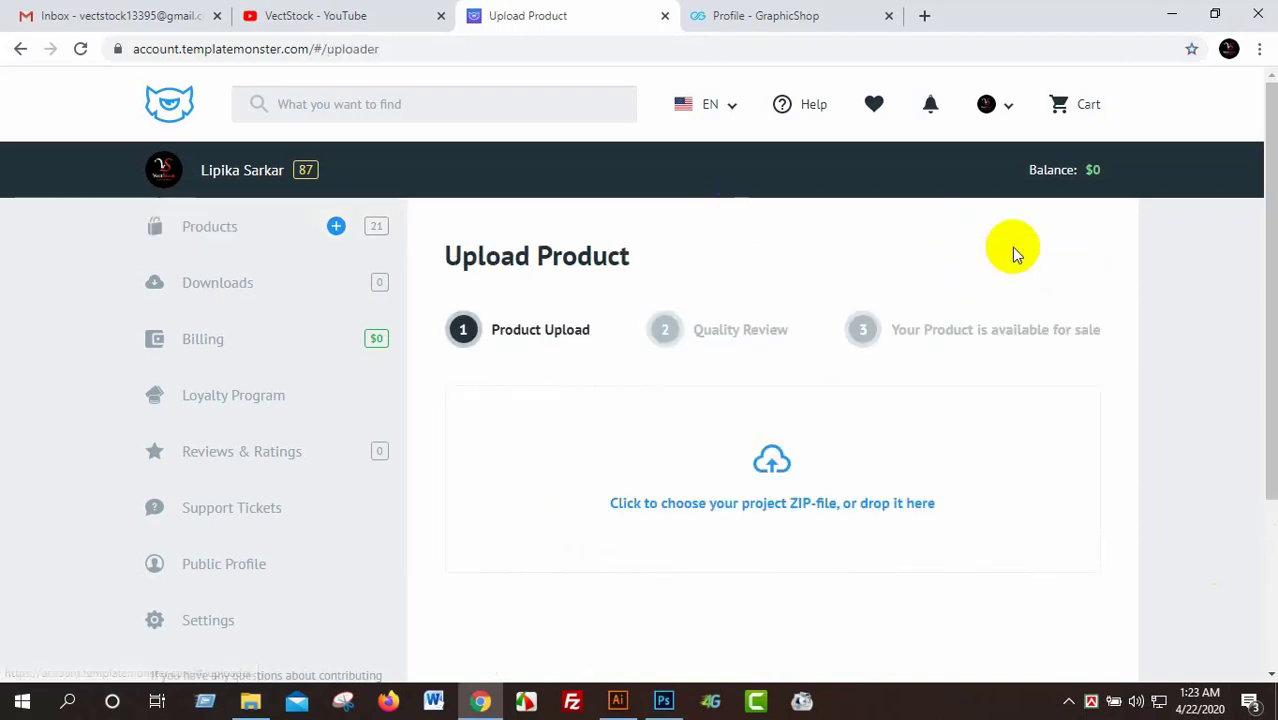
Upload Main File.zip as the project file and enter 'Bi-fold Brochure' as product name.
scroll(893, 490, "down", 3)
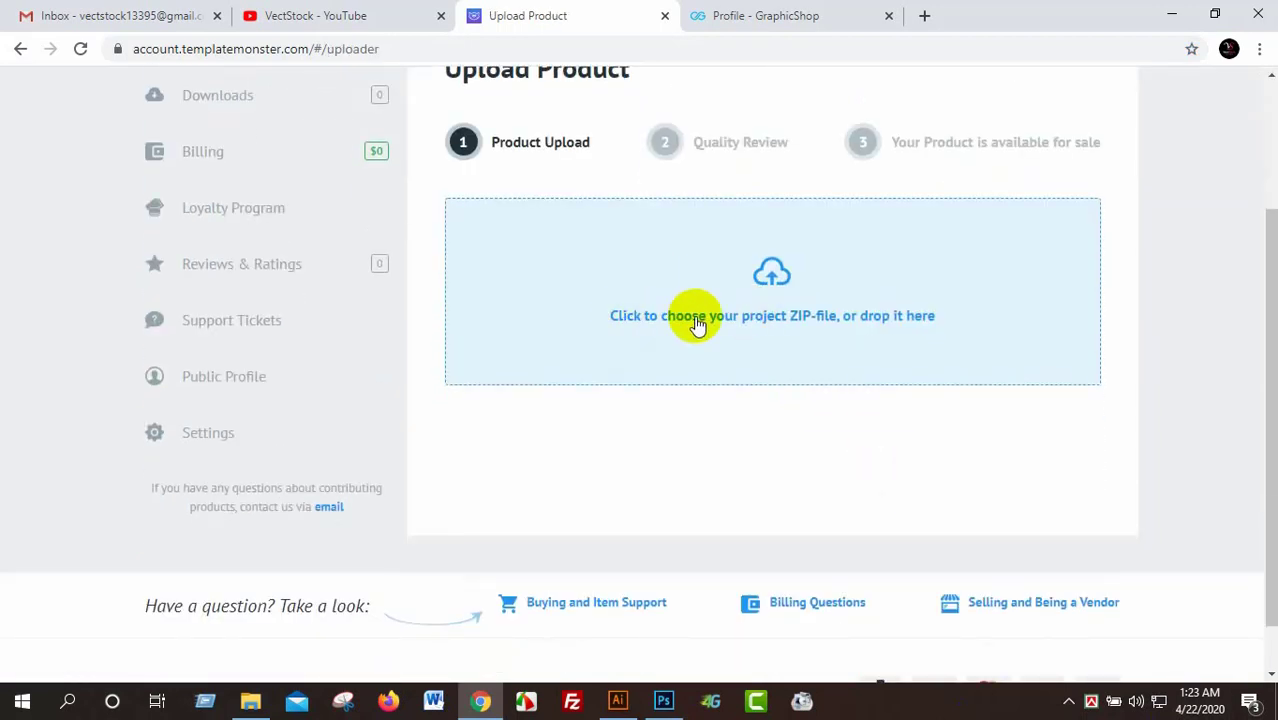
left_click(770, 277)
left_click(252, 371)
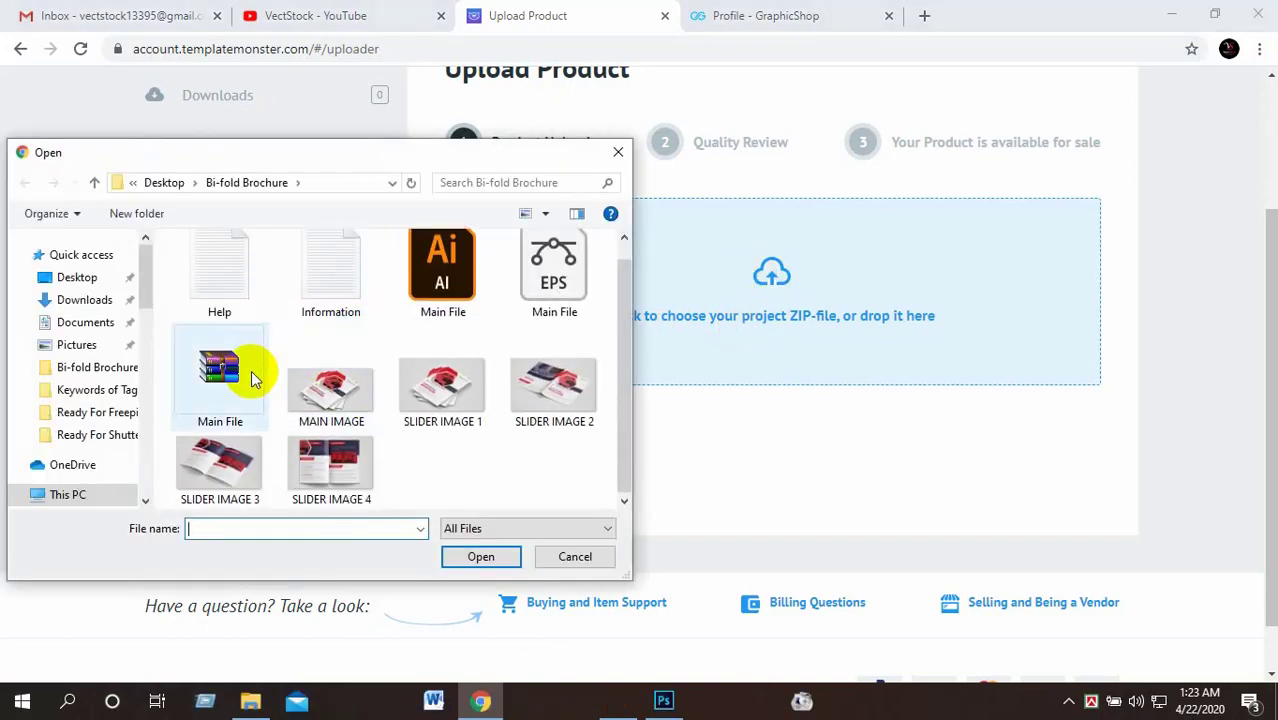
left_click(482, 560)
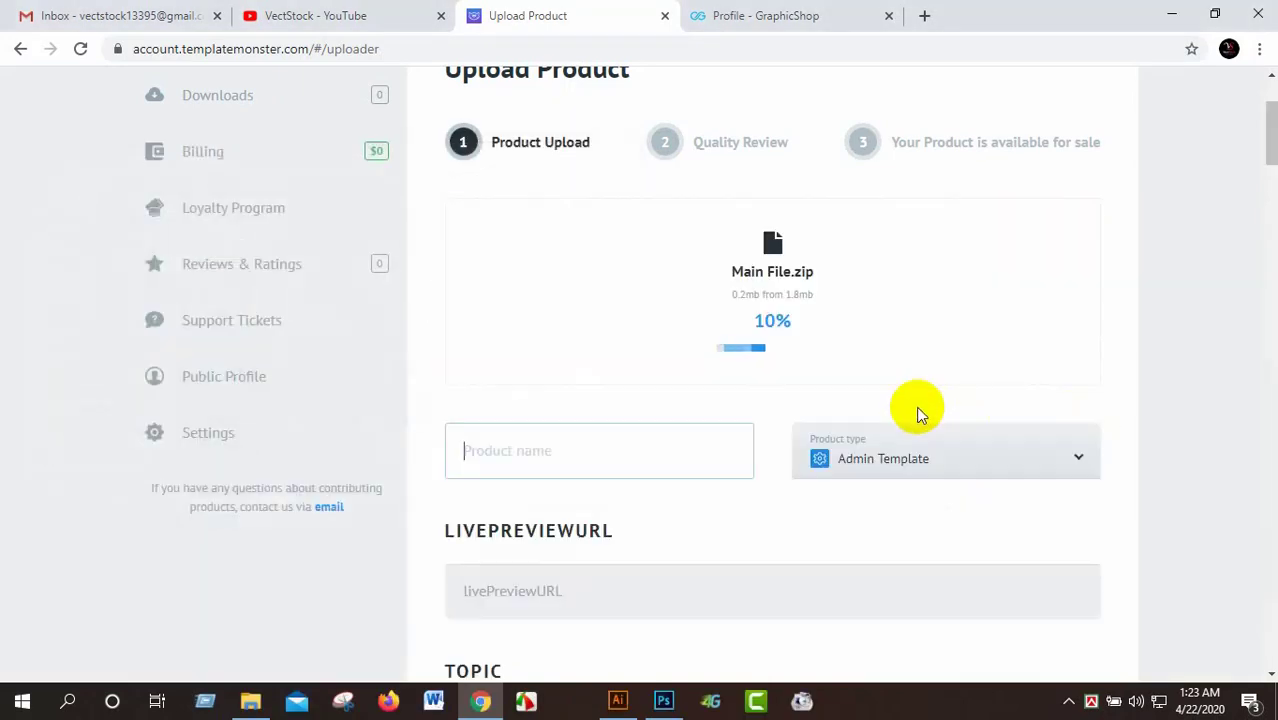
left_click(520, 452)
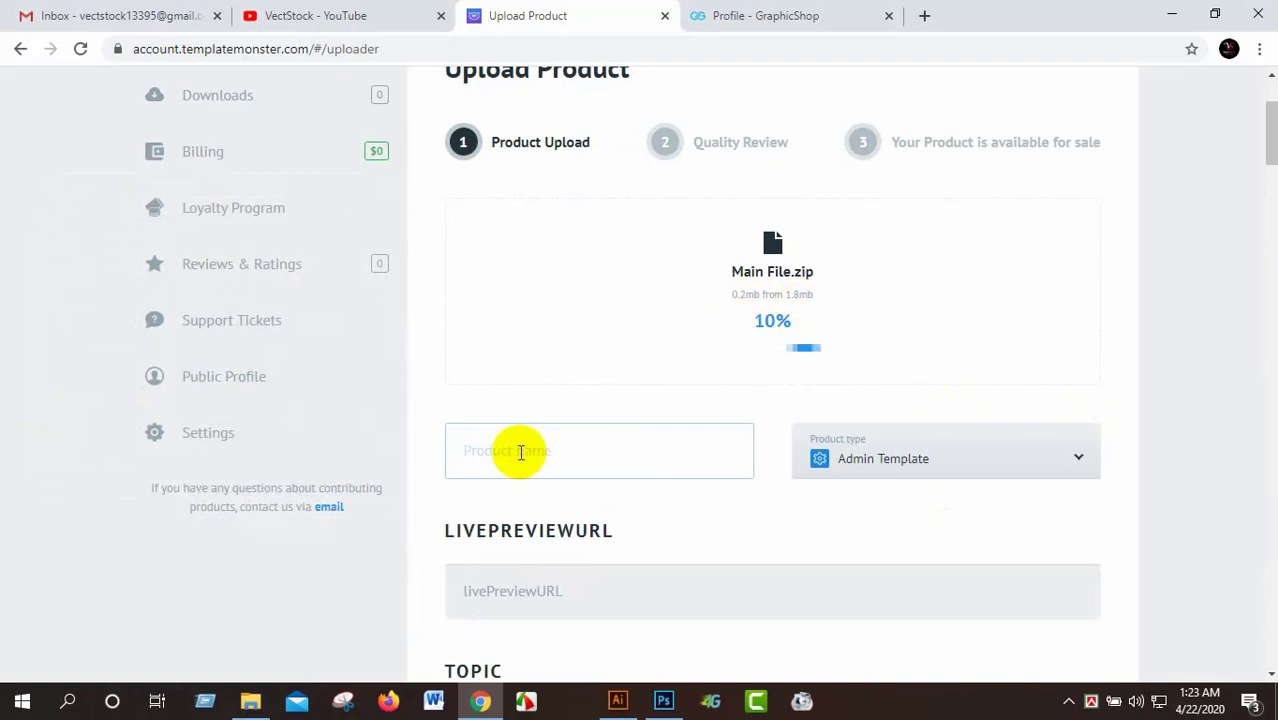
type("Bi-")
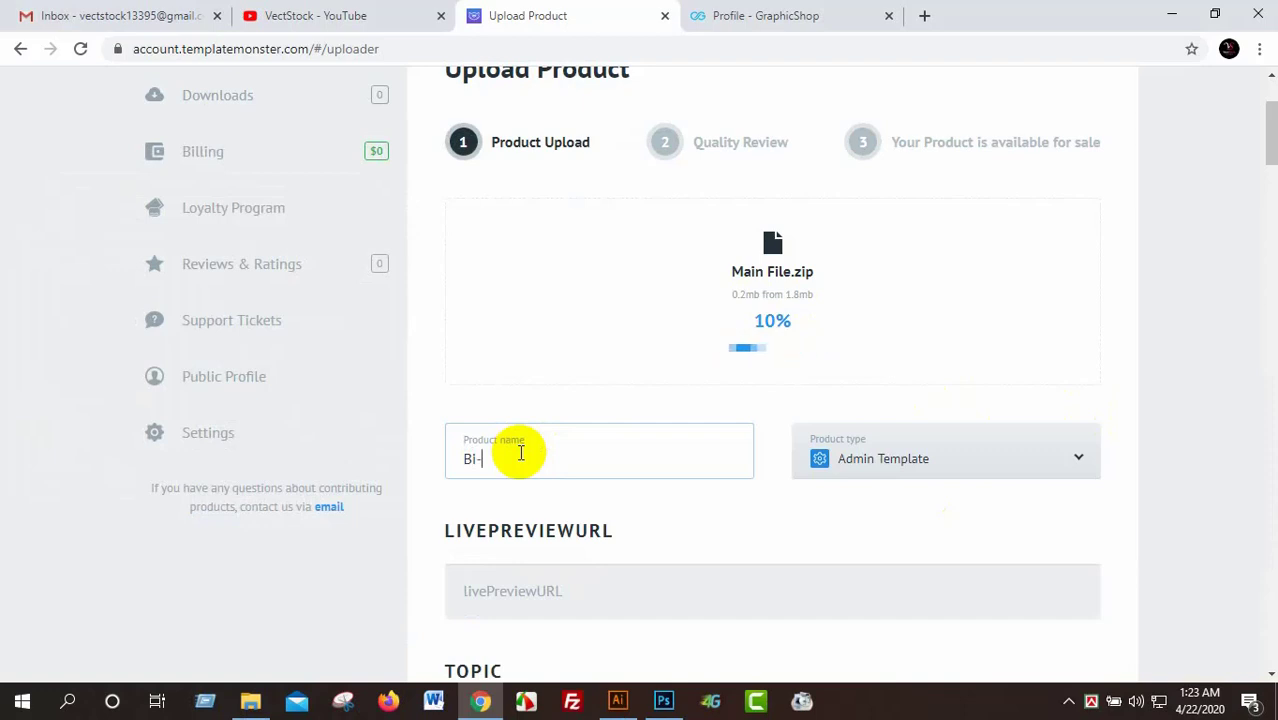
type("fold Bro")
type("chur")
type("e")
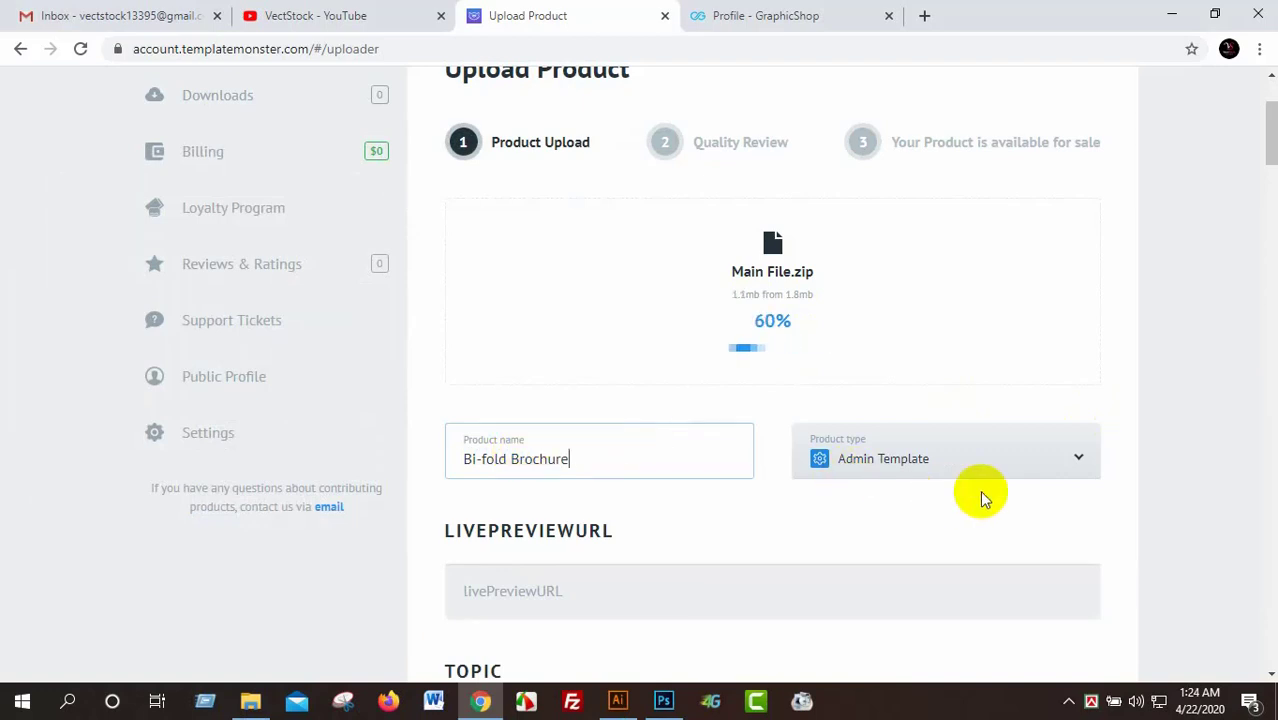
Set the product type to Corporate identity template.
left_click(1020, 455)
scroll(1020, 455, "down", 3)
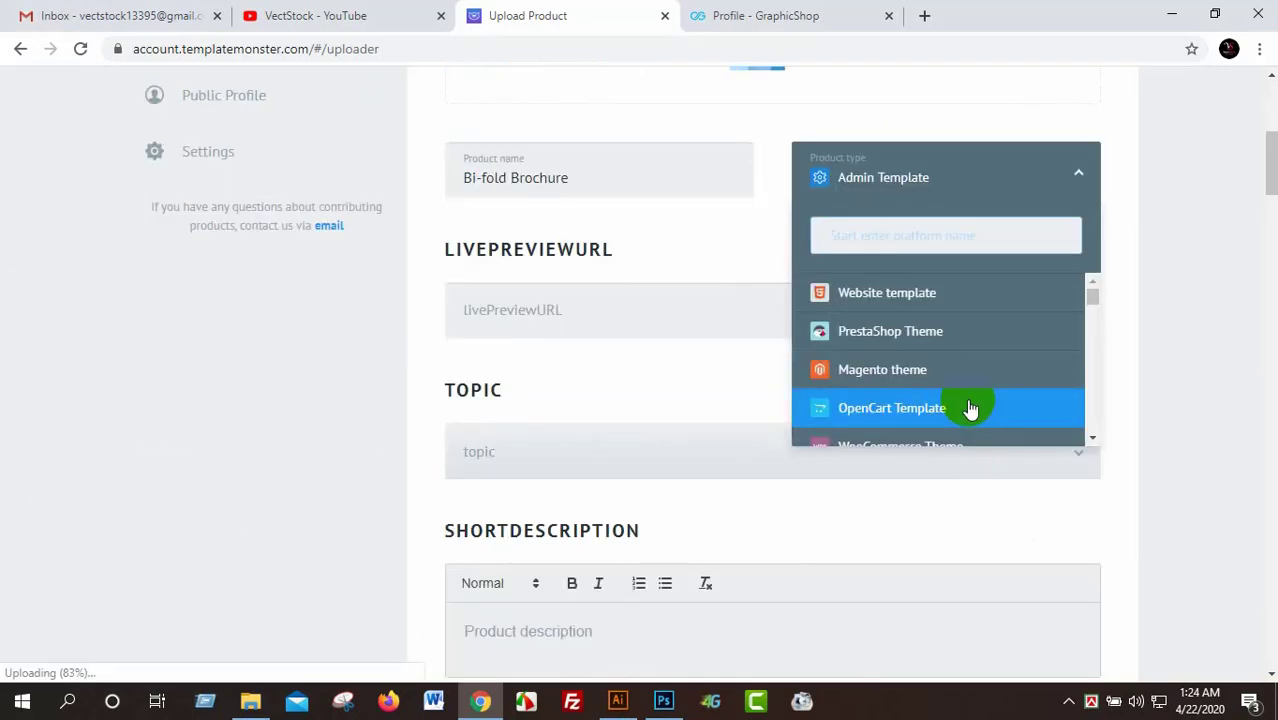
scroll(968, 402, "down", 3)
scroll(970, 402, "down", 3)
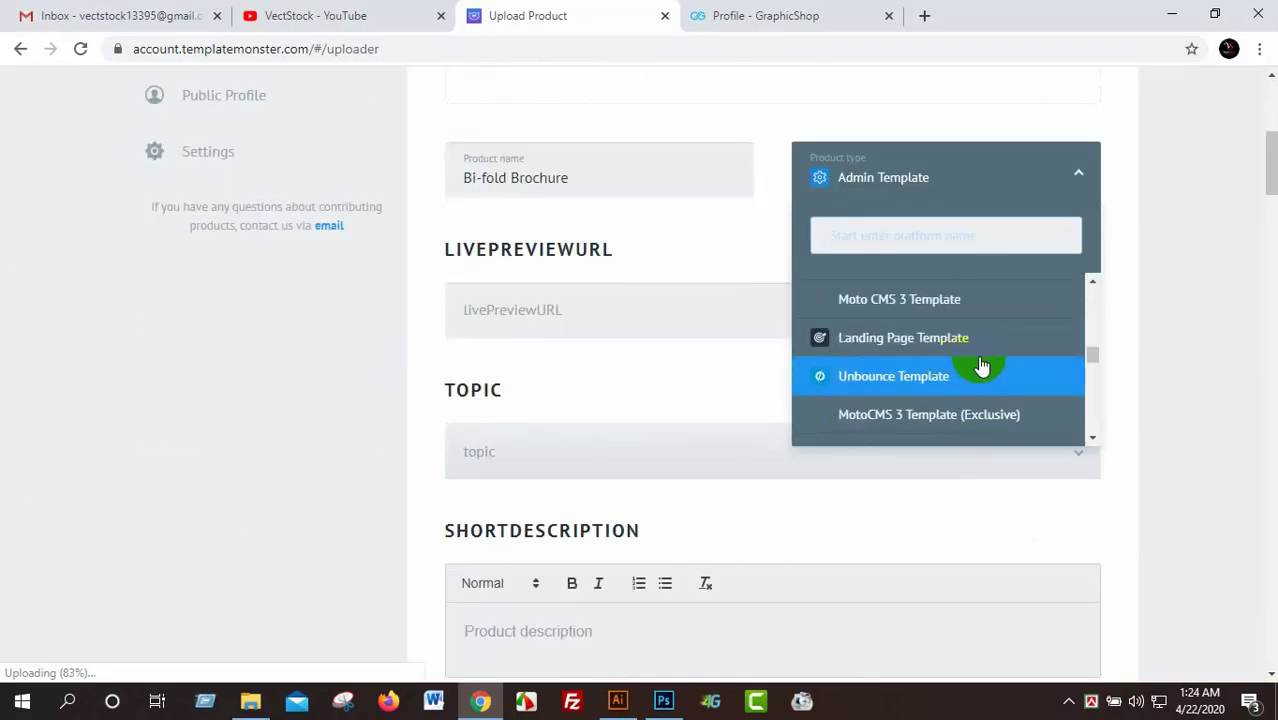
scroll(998, 362, "down", 1)
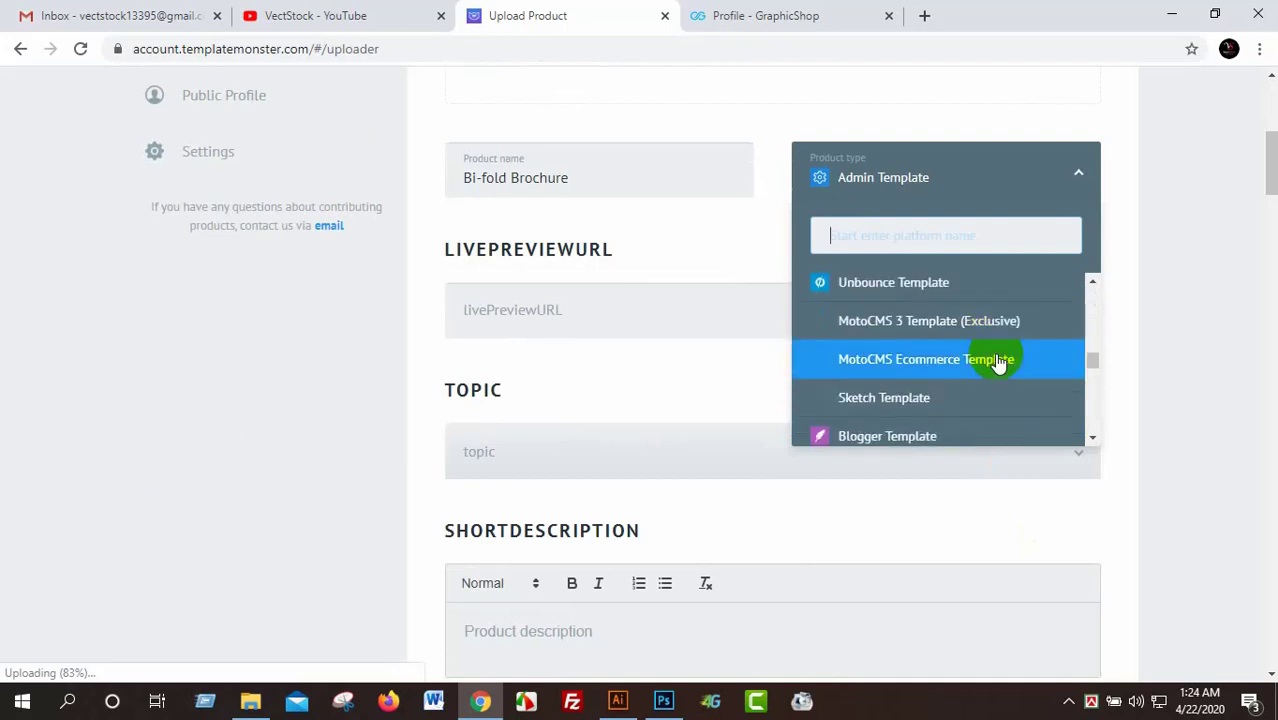
scroll(998, 362, "down", 1)
scroll(998, 362, "down", 1)
scroll(998, 362, "down", 3)
scroll(990, 360, "down", 2)
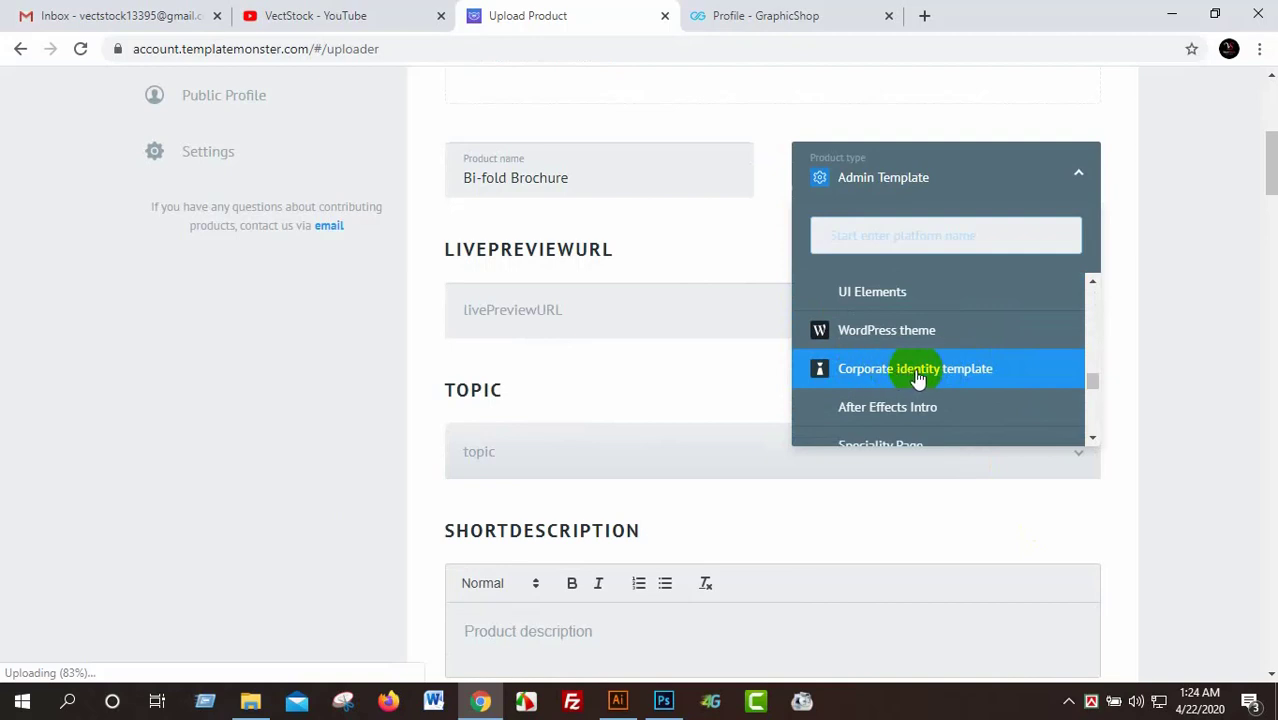
left_click(865, 372)
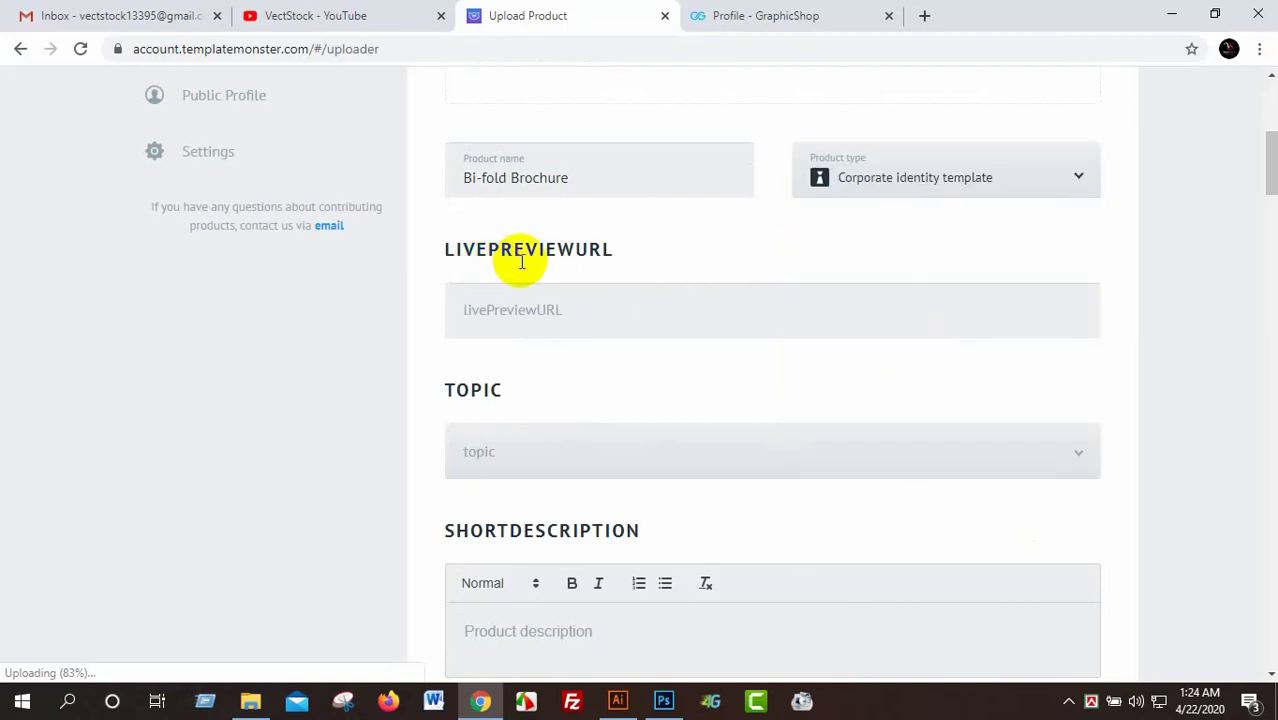
Tick Graphics in the Topic list and close the list.
left_click(588, 296)
left_click(560, 458)
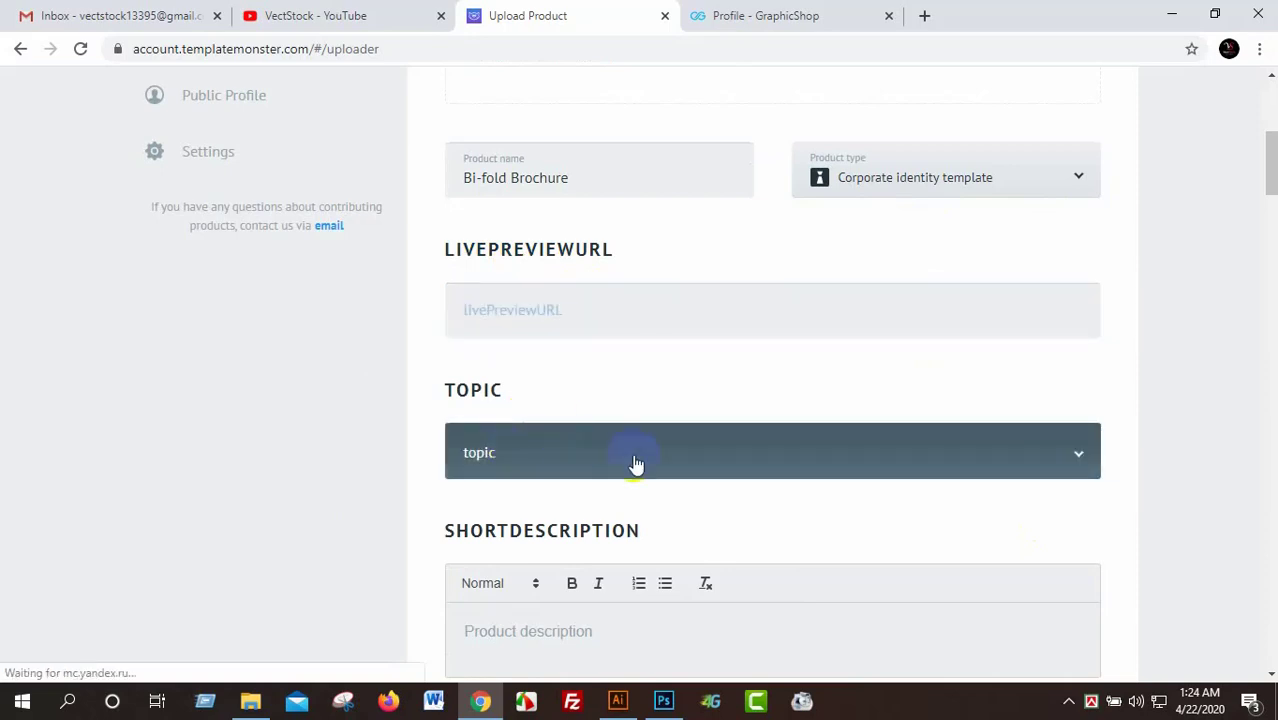
scroll(265, 535, "down", 1)
left_click(206, 647)
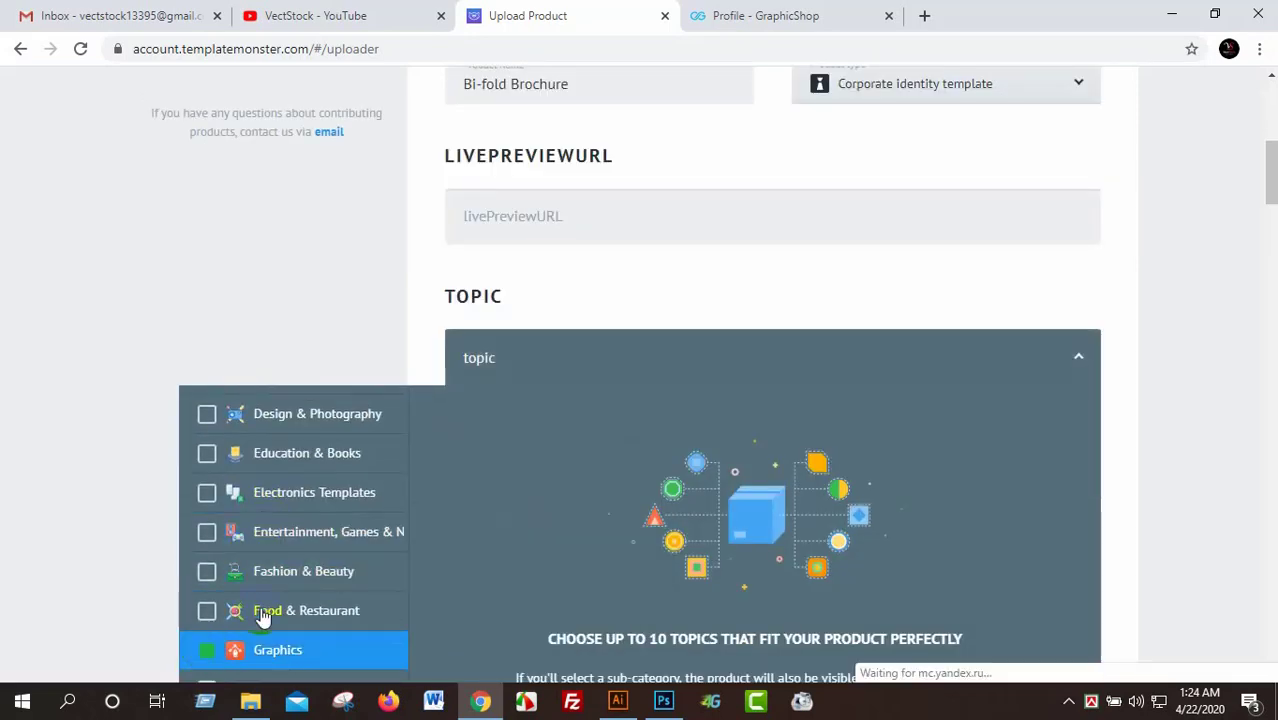
scroll(325, 510, "down", 1)
scroll(325, 510, "up", 2)
scroll(185, 314, "down", 2)
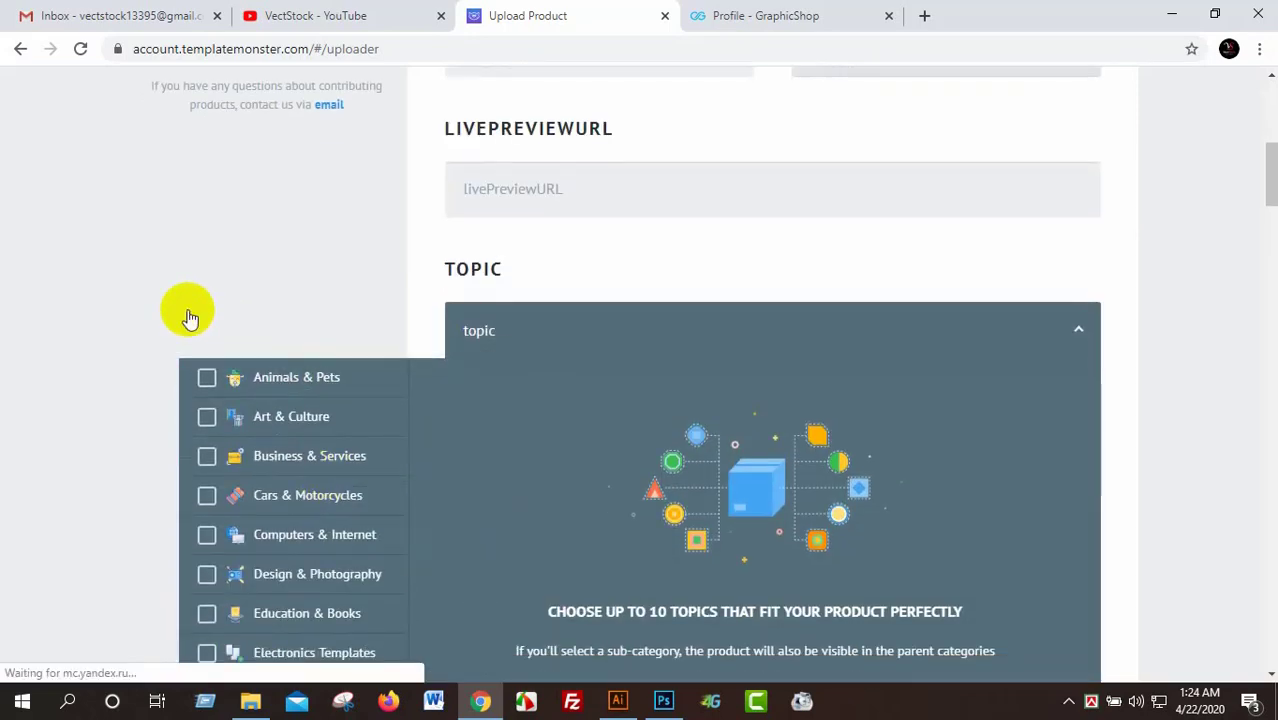
scroll(323, 402, "up", 2)
scroll(323, 402, "down", 1)
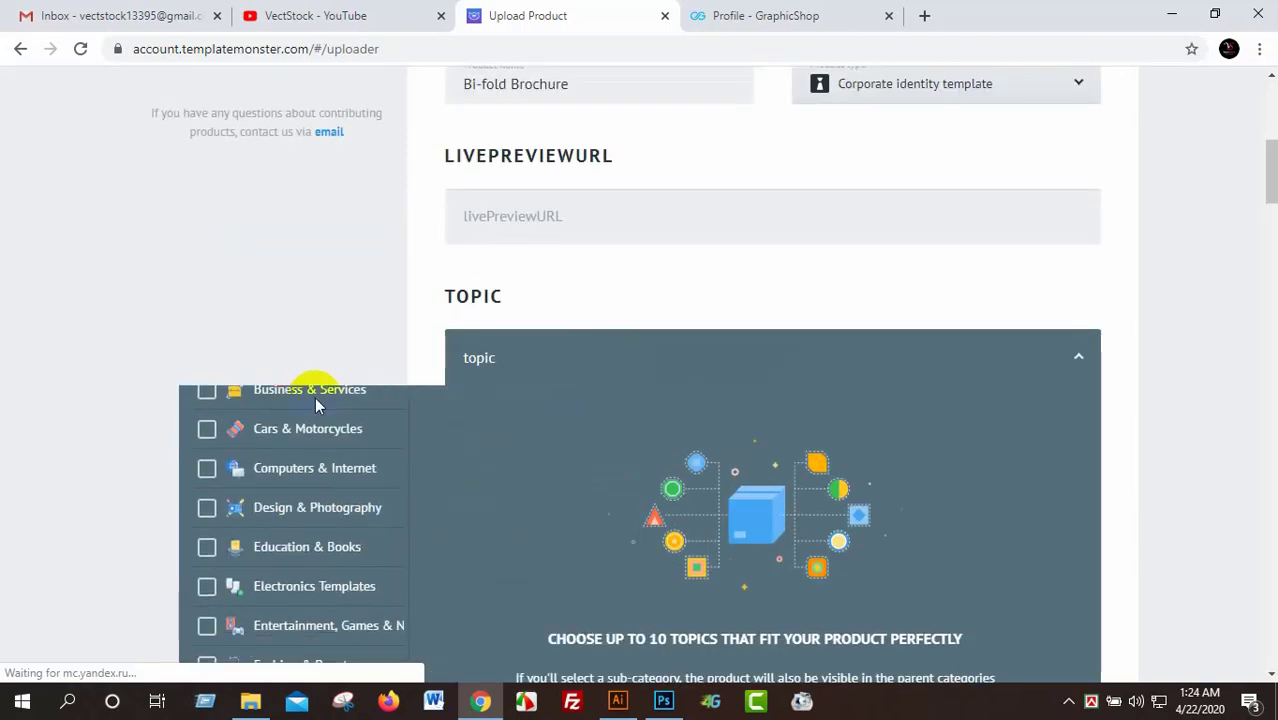
scroll(347, 543, "down", 1)
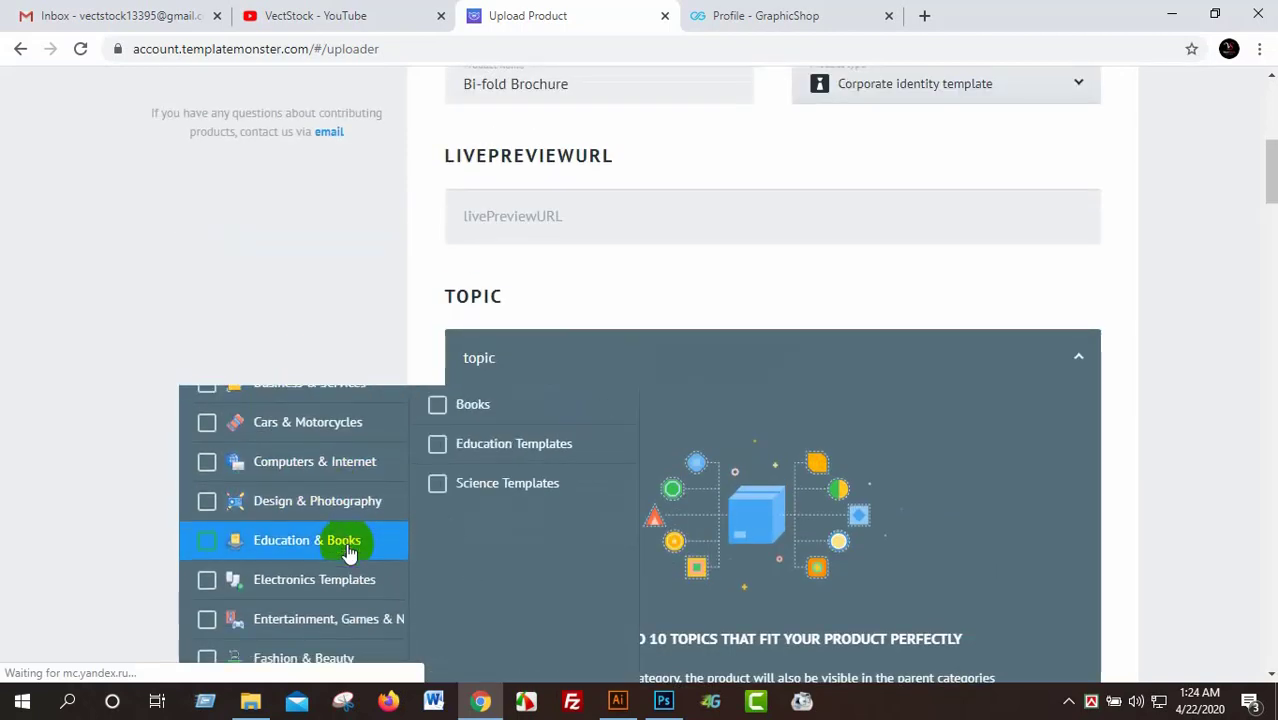
scroll(358, 335, "down", 2)
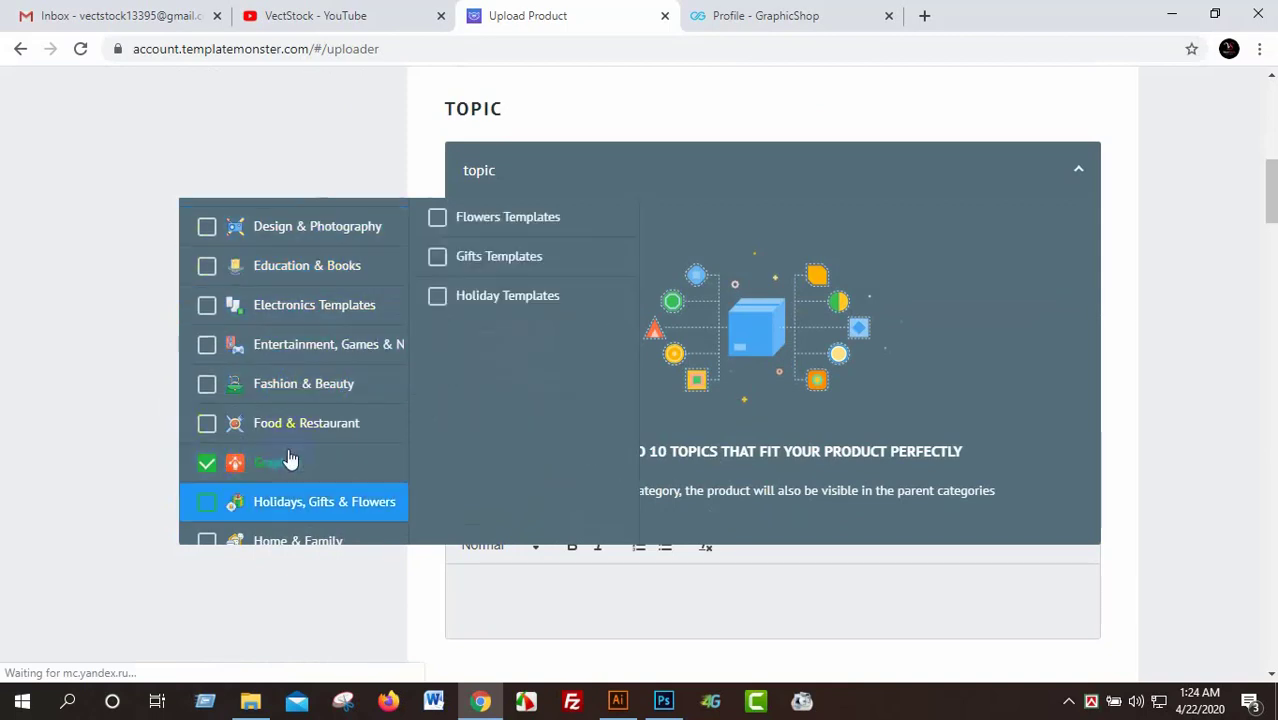
left_click(124, 229)
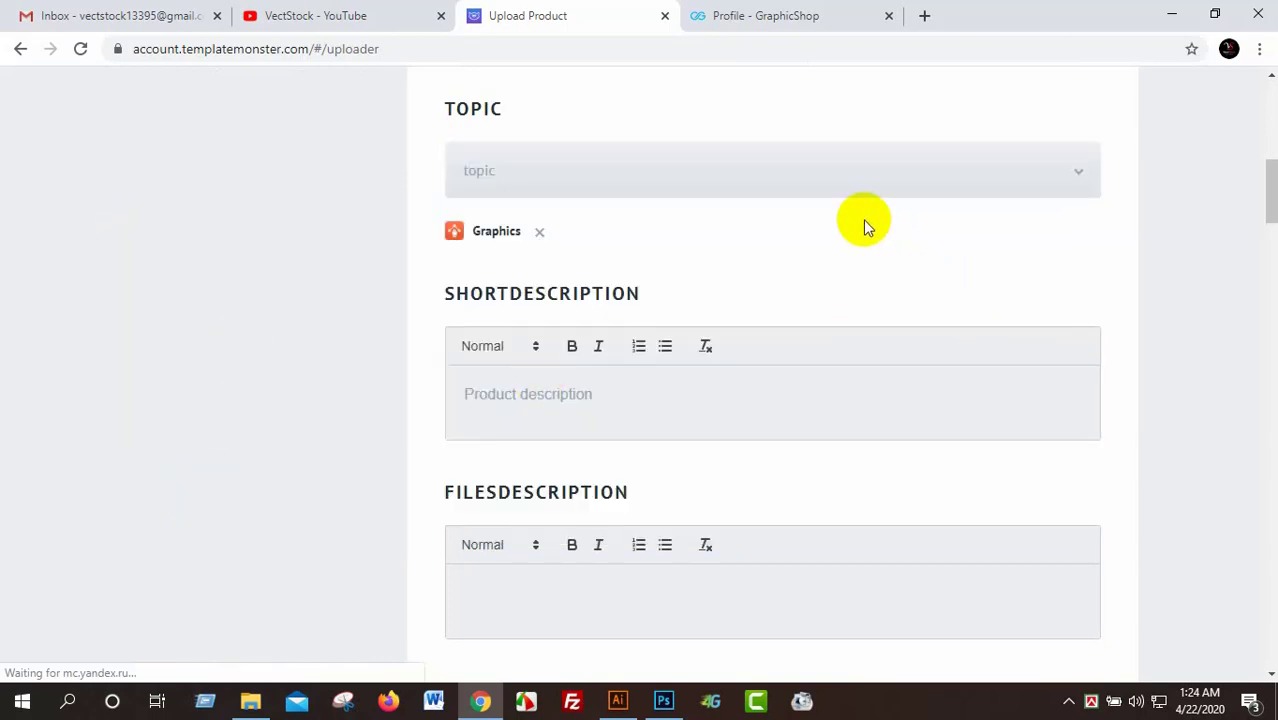
scroll(960, 274, "up", 2)
scroll(962, 278, "down", 2)
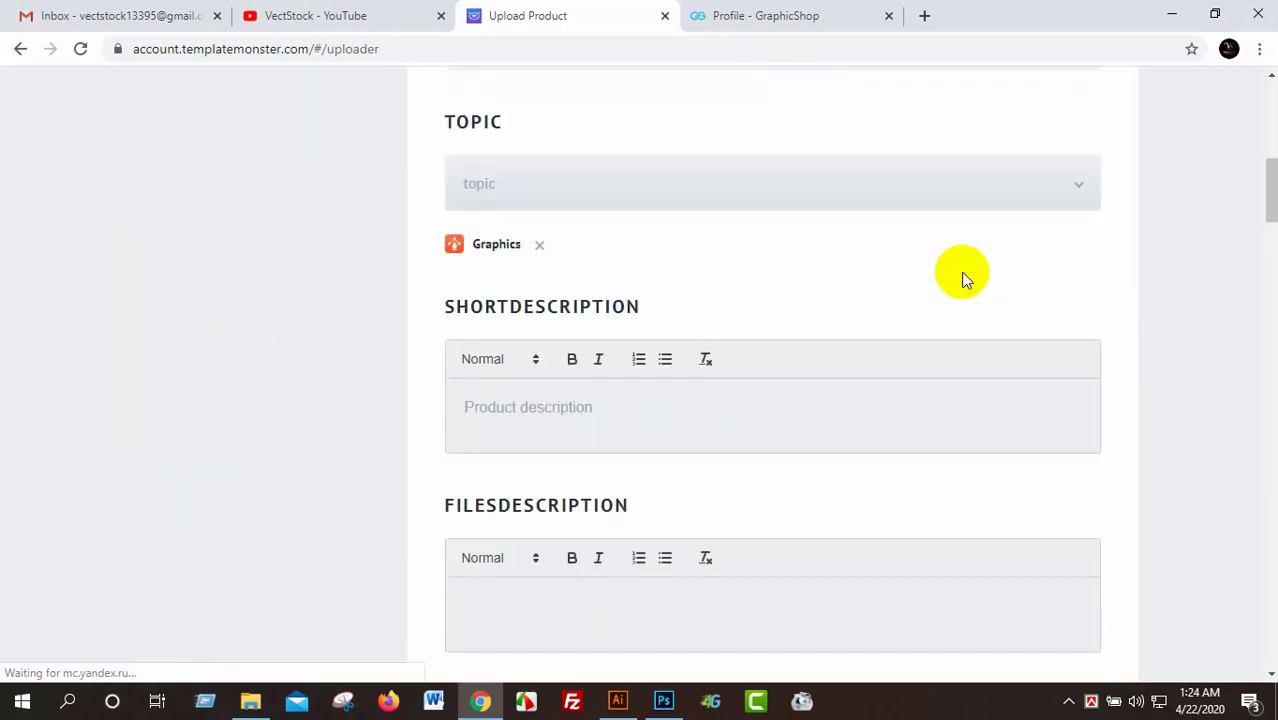
scroll(962, 278, "down", 1)
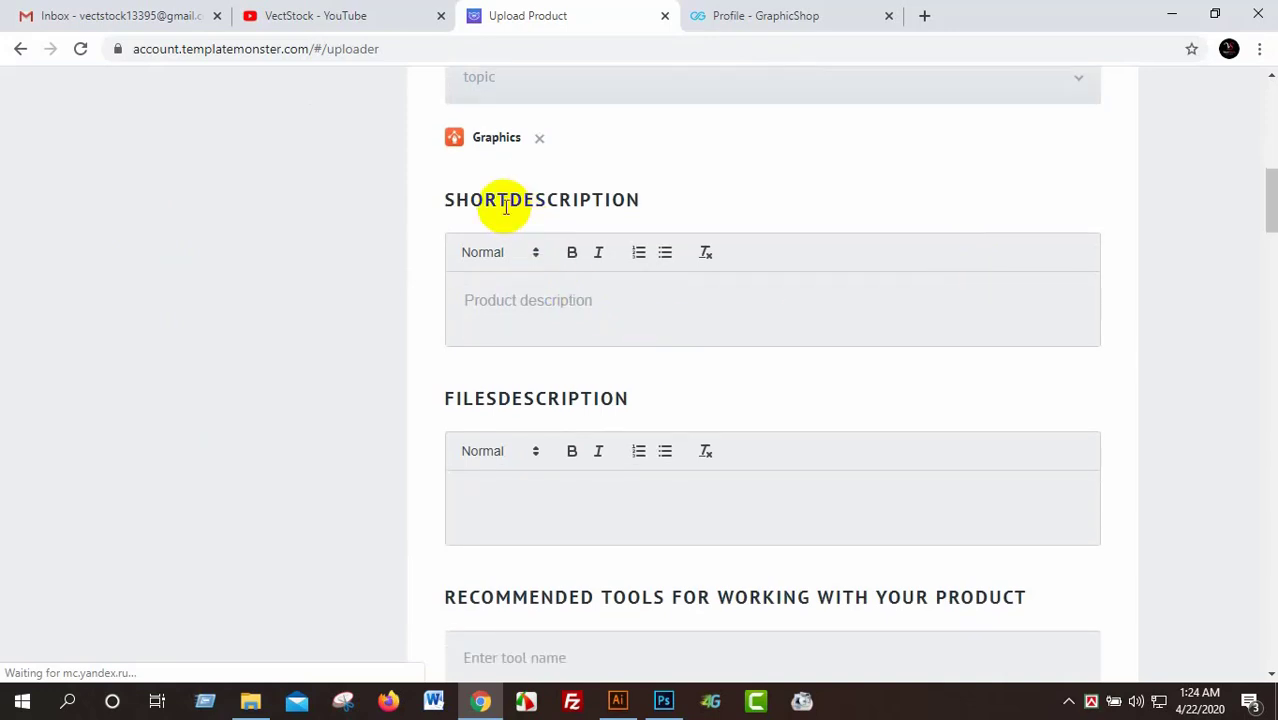
Copy all of Information.txt from Notepad and paste it into the Files Description field.
left_click(552, 302)
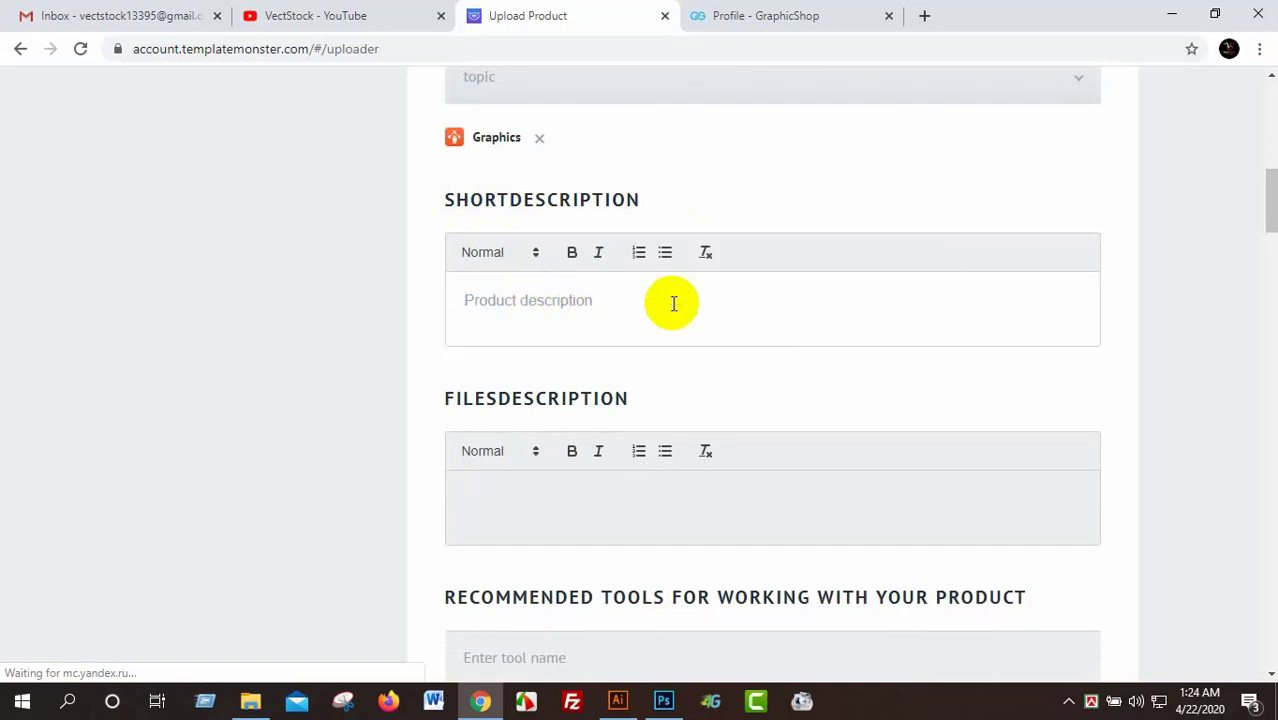
scroll(700, 420, "down", 3)
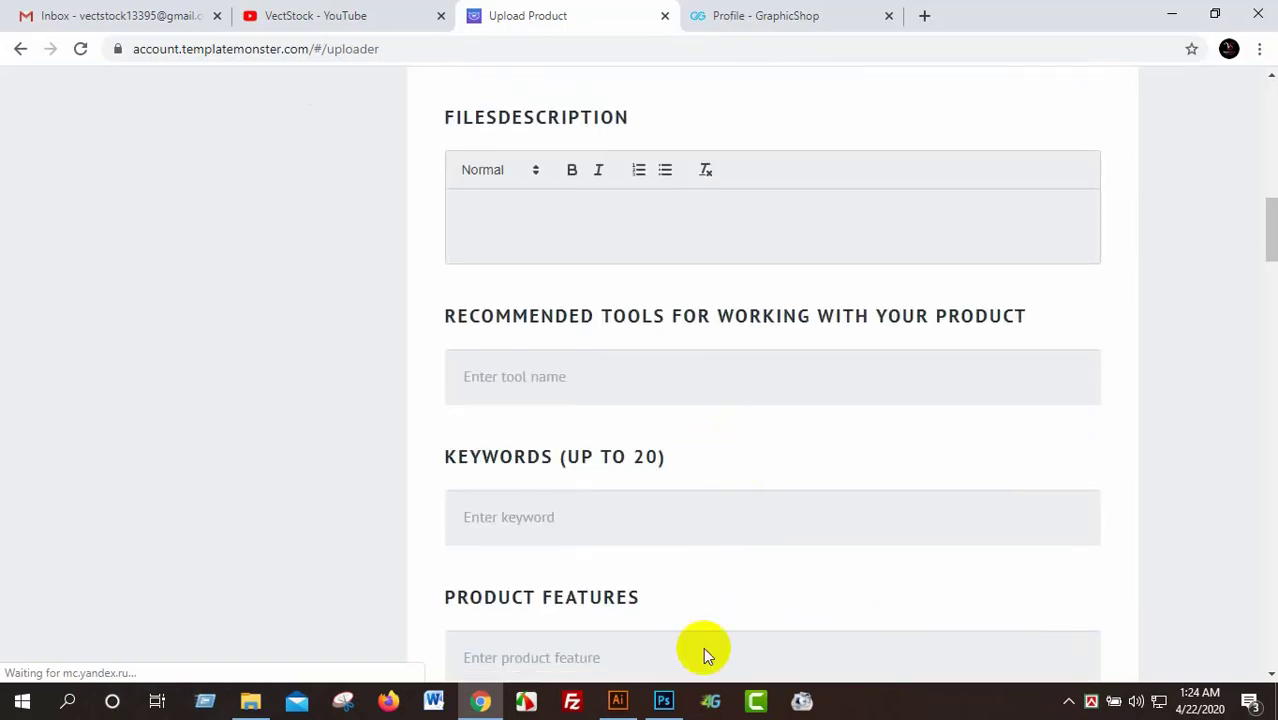
left_click(1171, 14)
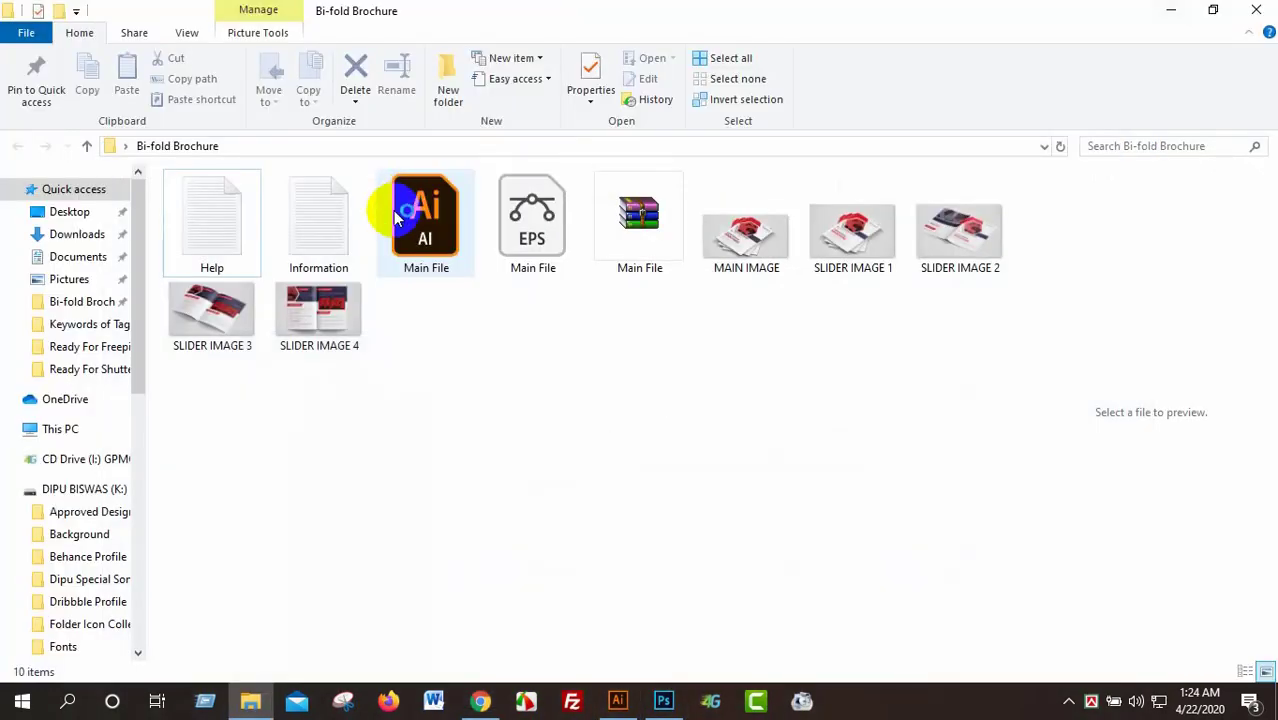
double_click(320, 237)
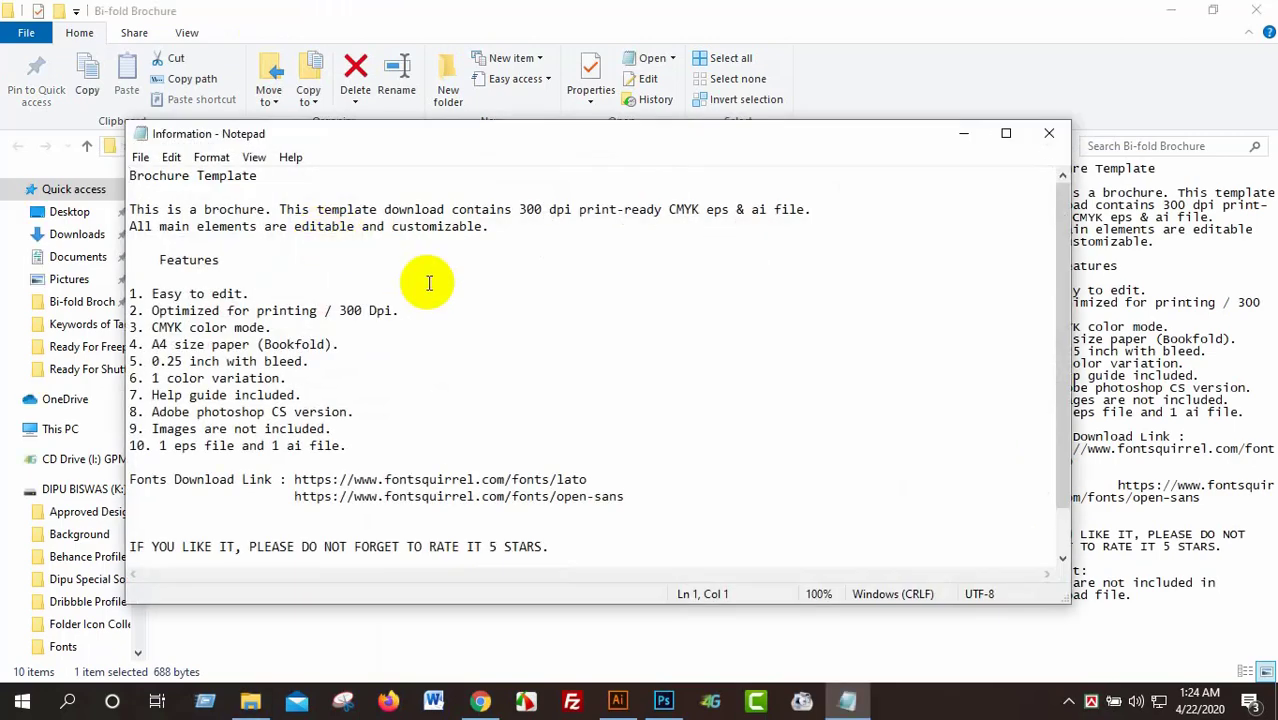
key("ctrl+a")
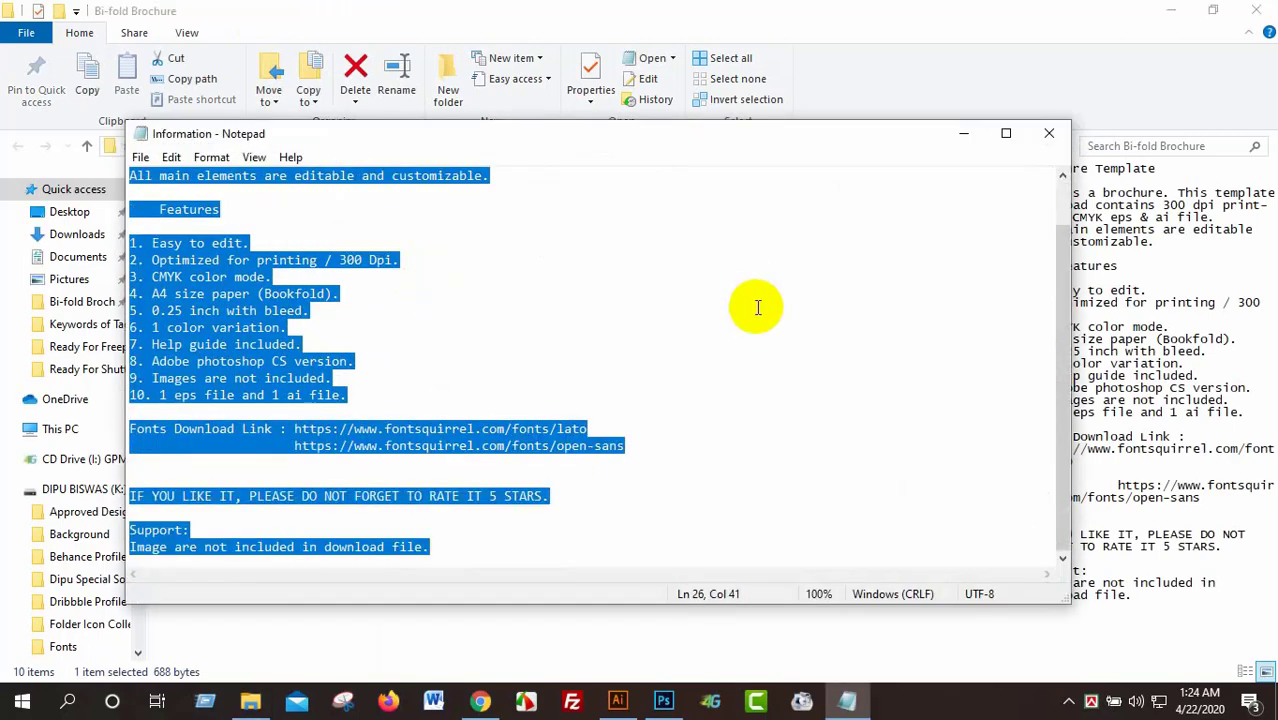
left_click(490, 692)
left_click(616, 231)
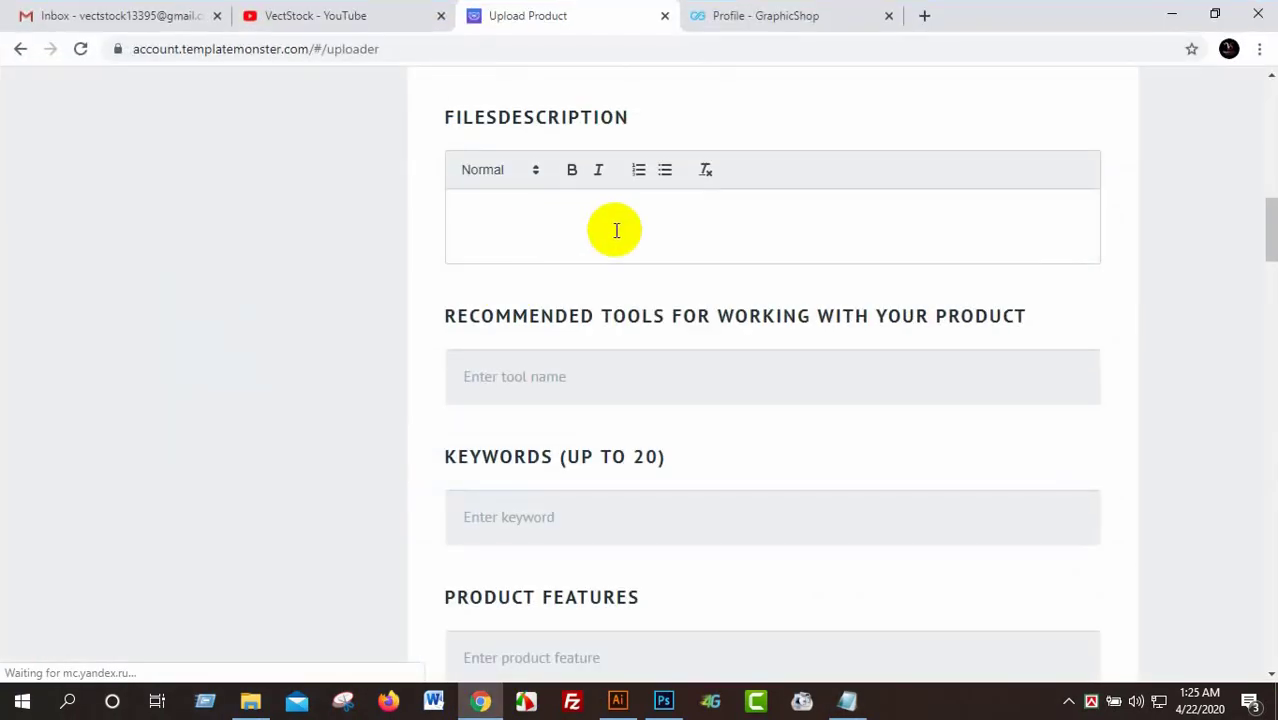
key("ctrl+v")
scroll(673, 451, "down", 4)
scroll(673, 451, "down", 2)
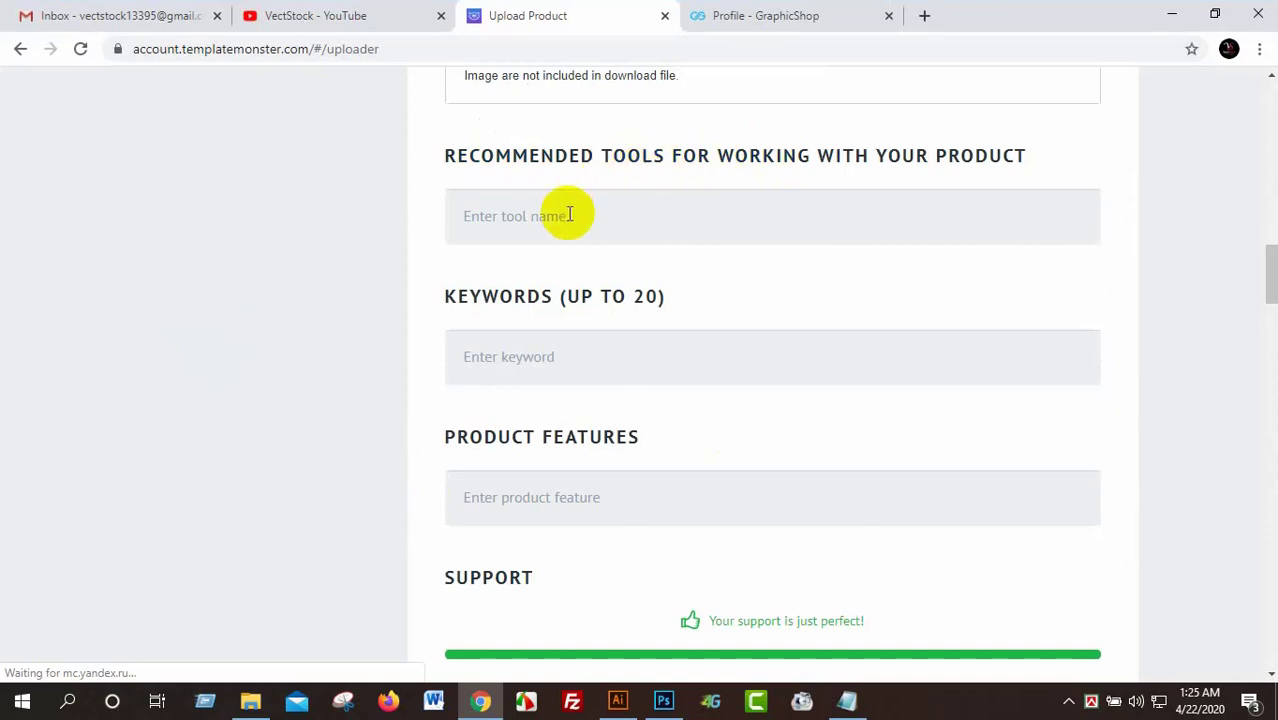
Add Adobe Illustrator CS2 as the recommended tool.
left_click(568, 214)
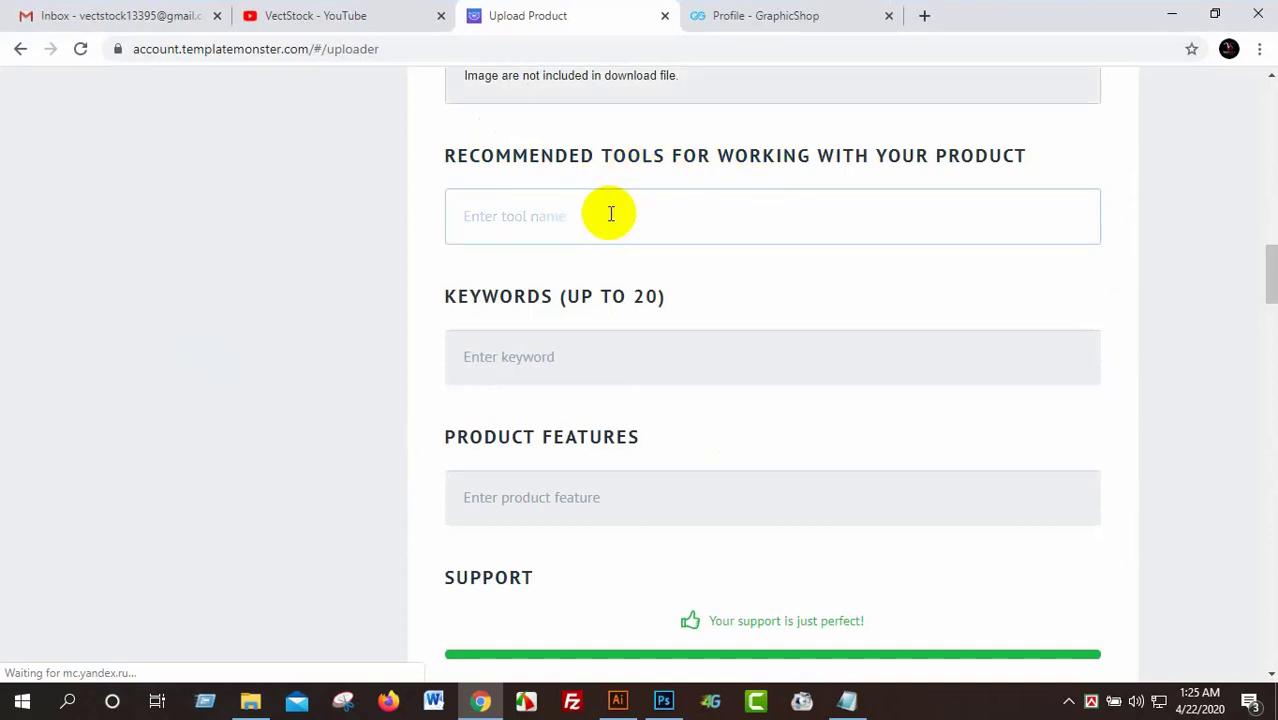
type("ill")
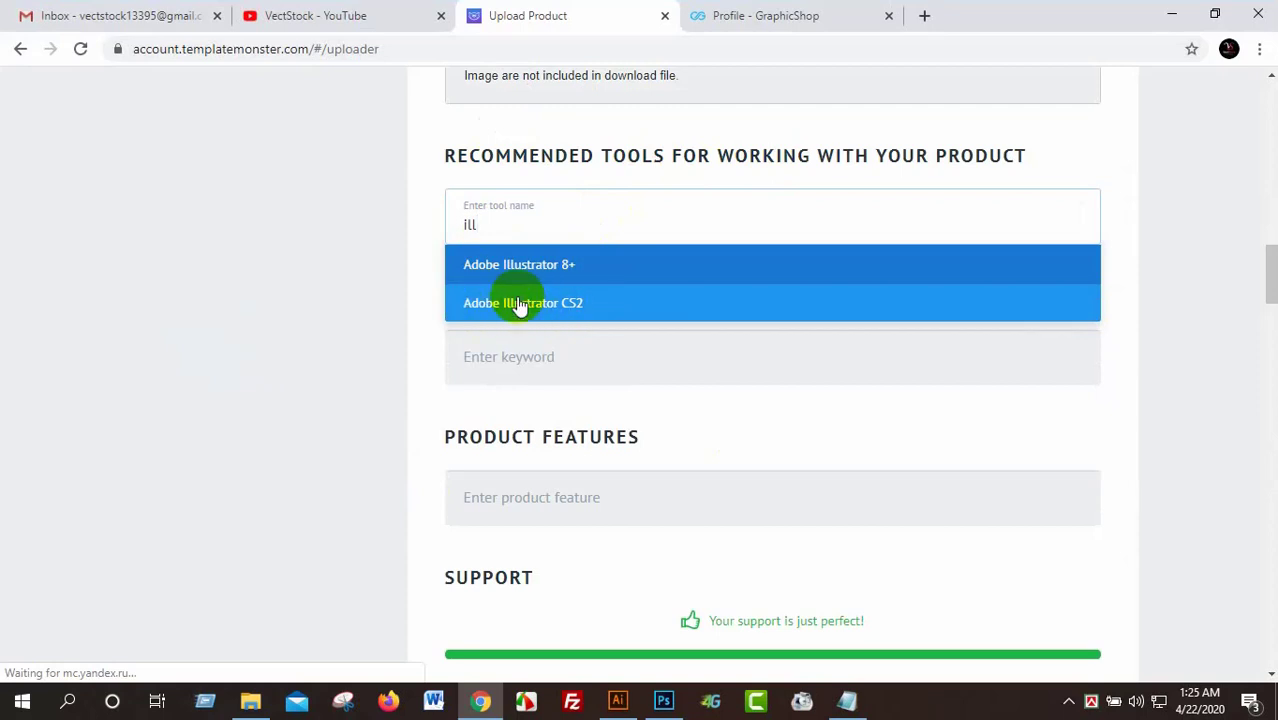
left_click(541, 305)
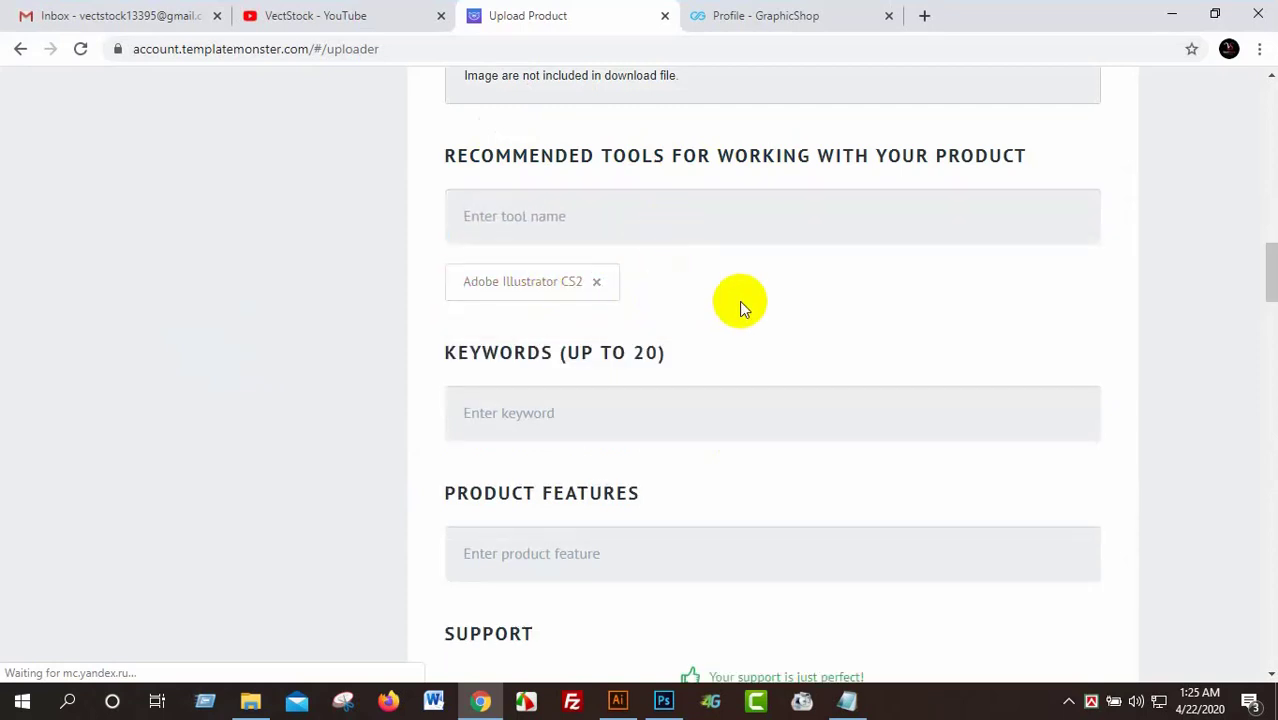
Add keywords bi-fold, brochure, template, design, corporate and company.
left_click(512, 420)
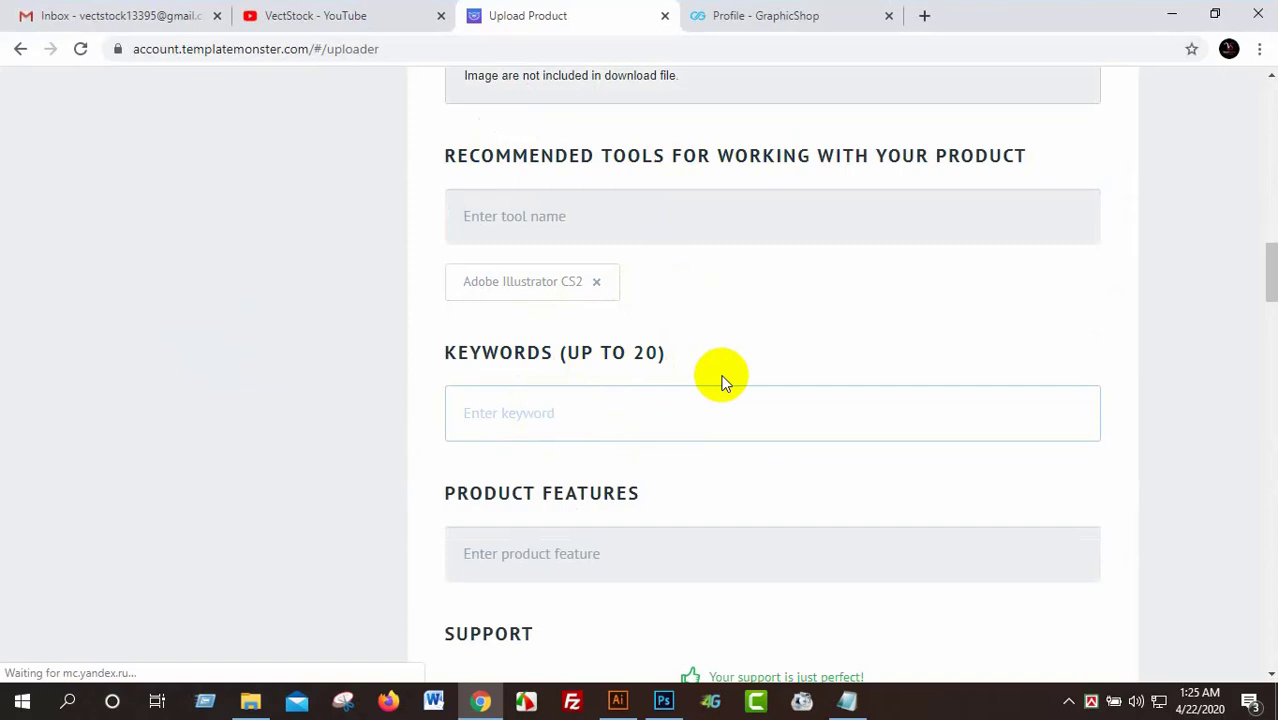
type("bi-fold")
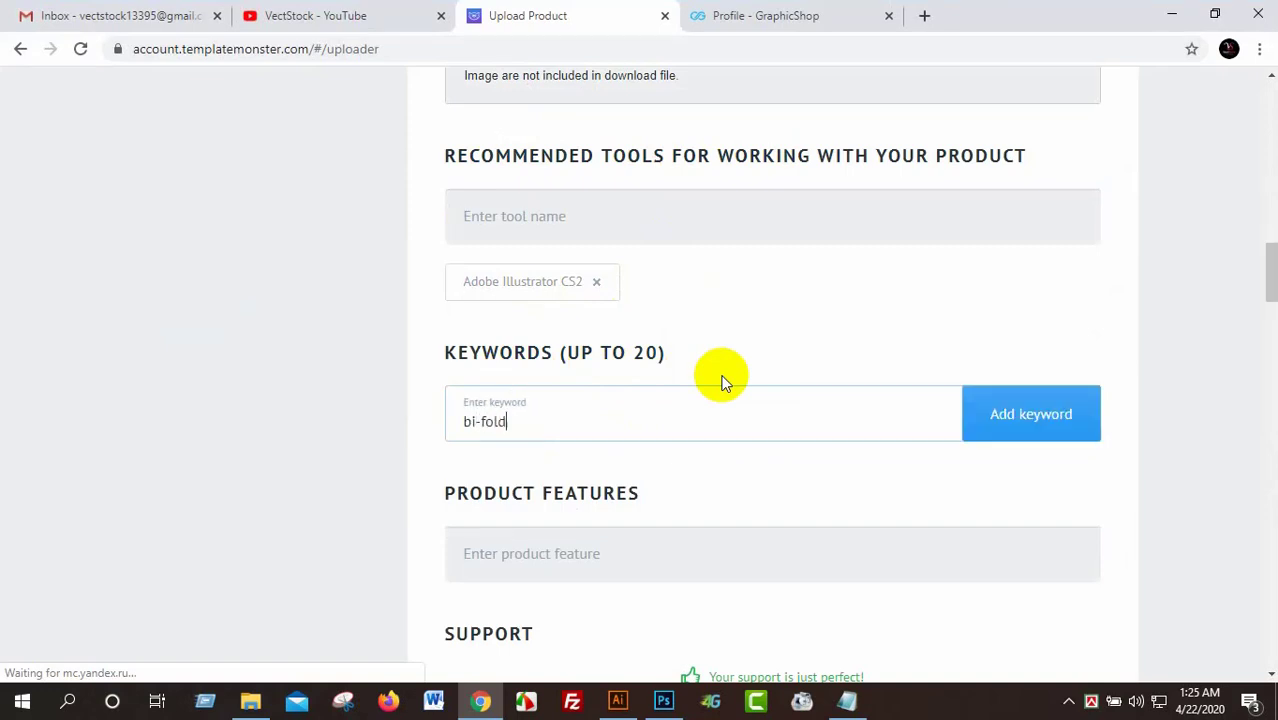
key("Return")
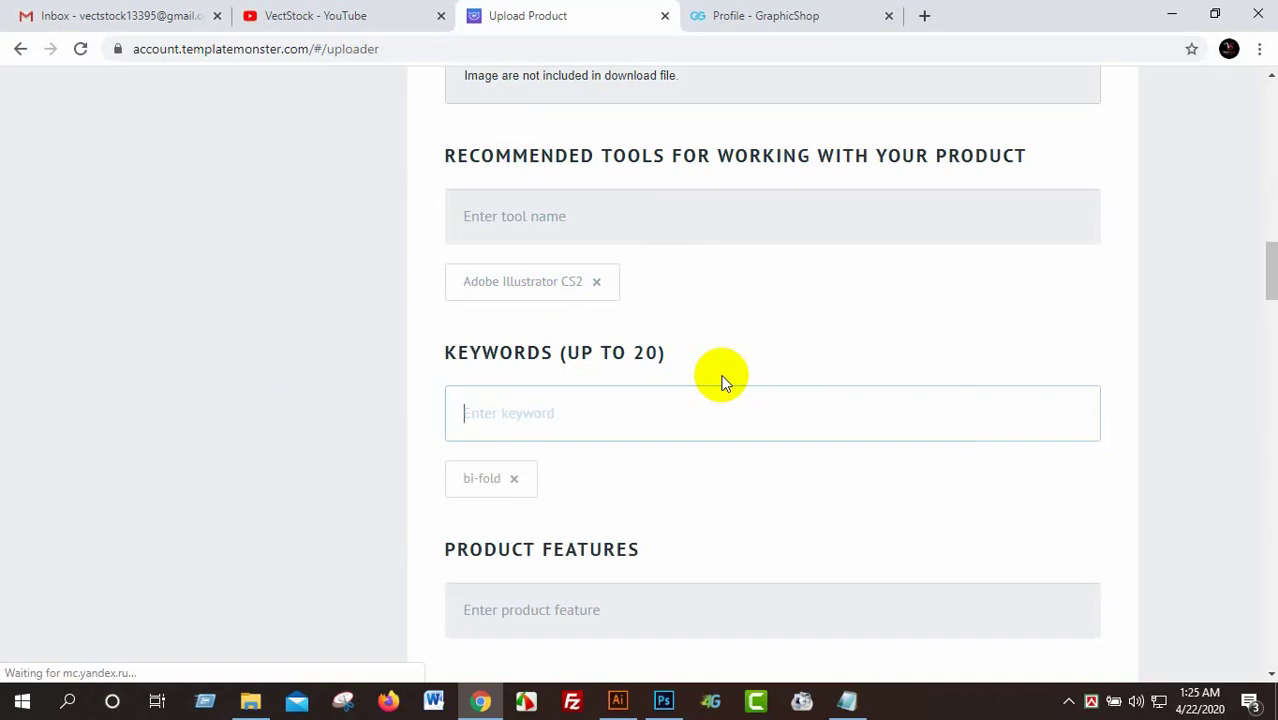
type("brochur")
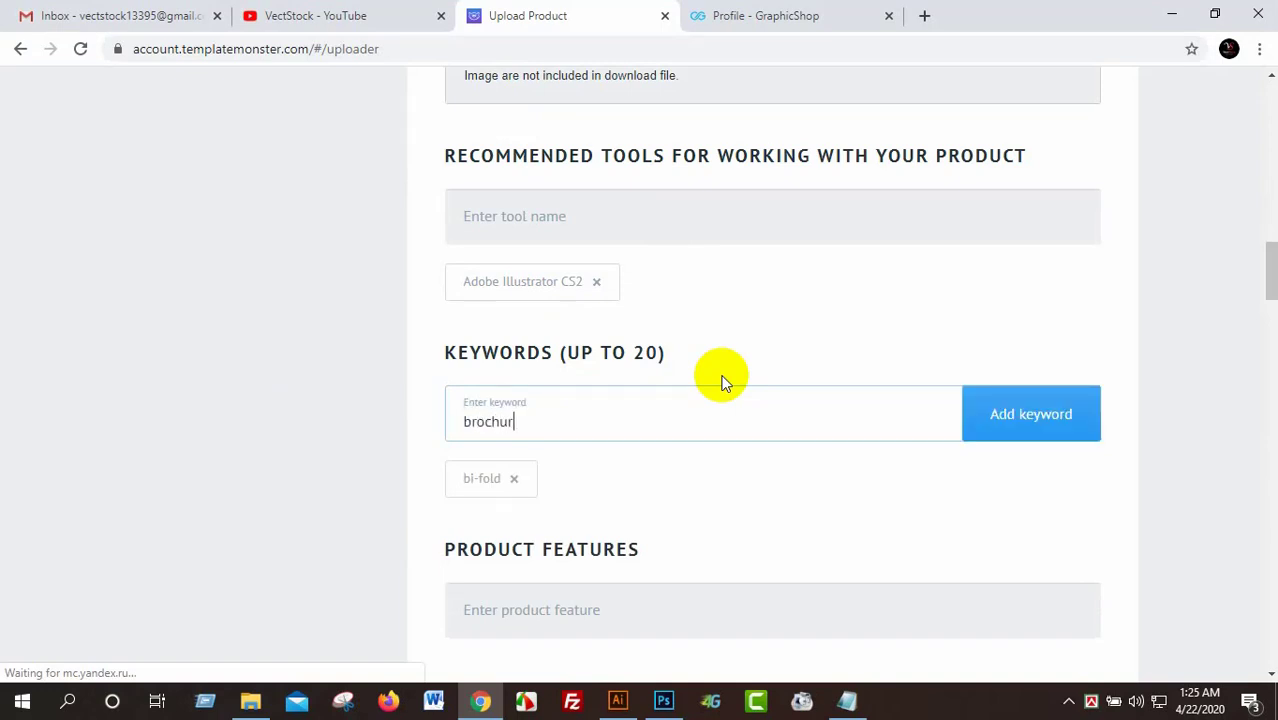
type("e")
key("Return")
type("te")
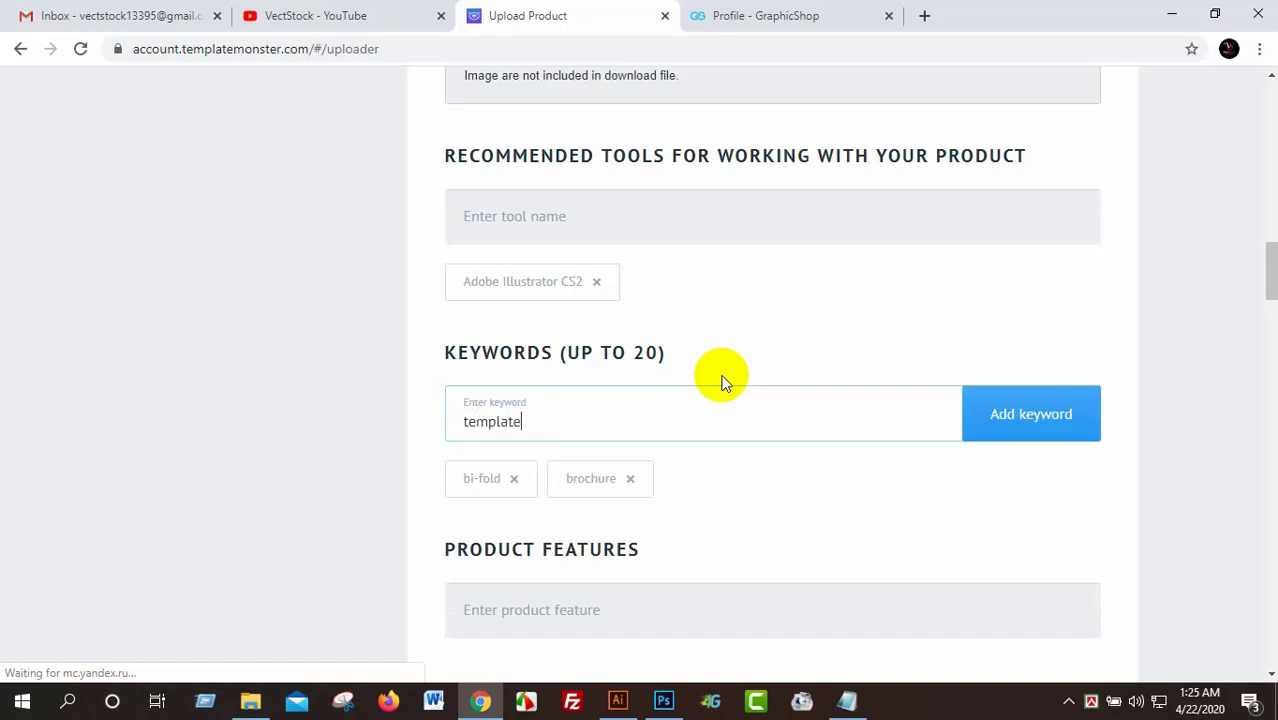
key("Return")
type("design")
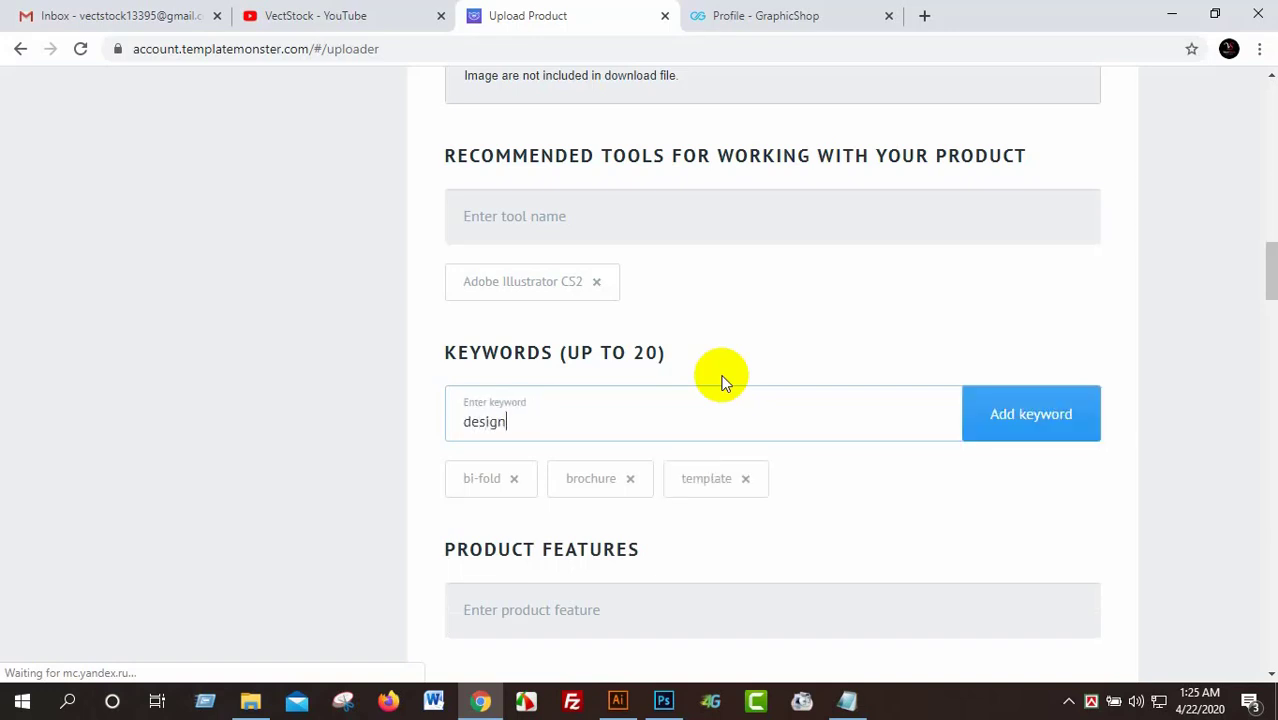
key("Return")
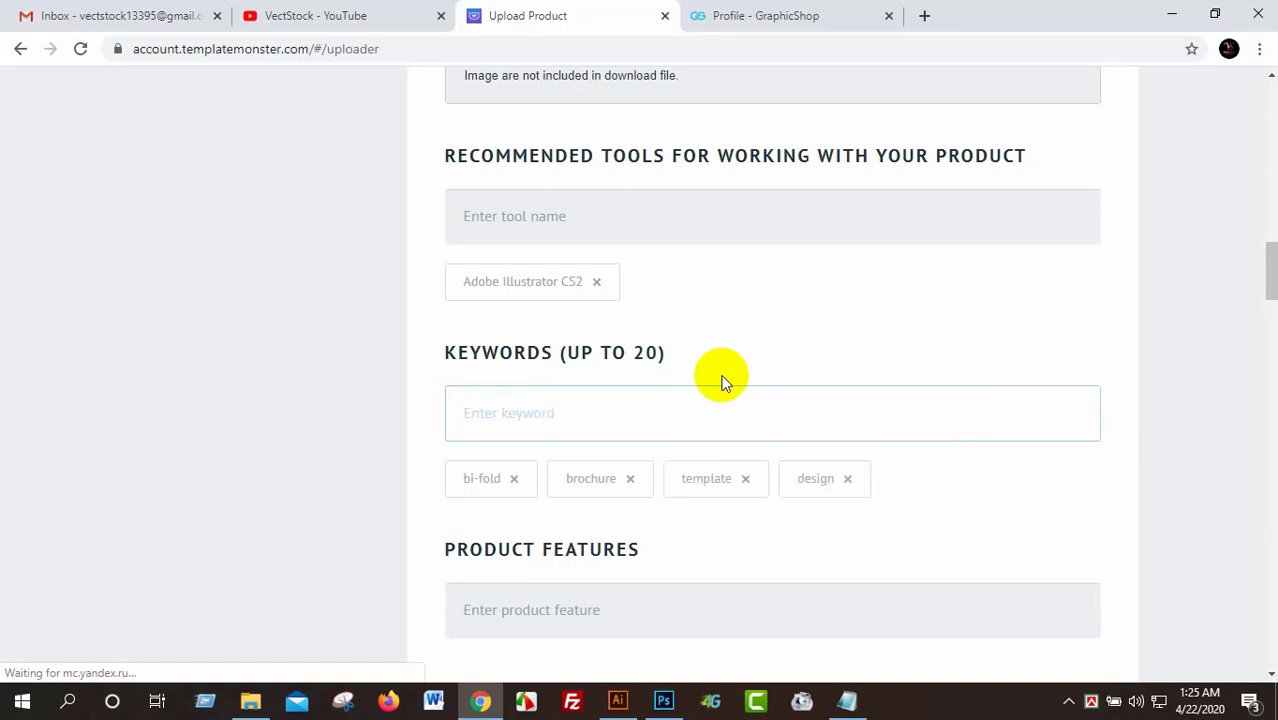
type("corporat")
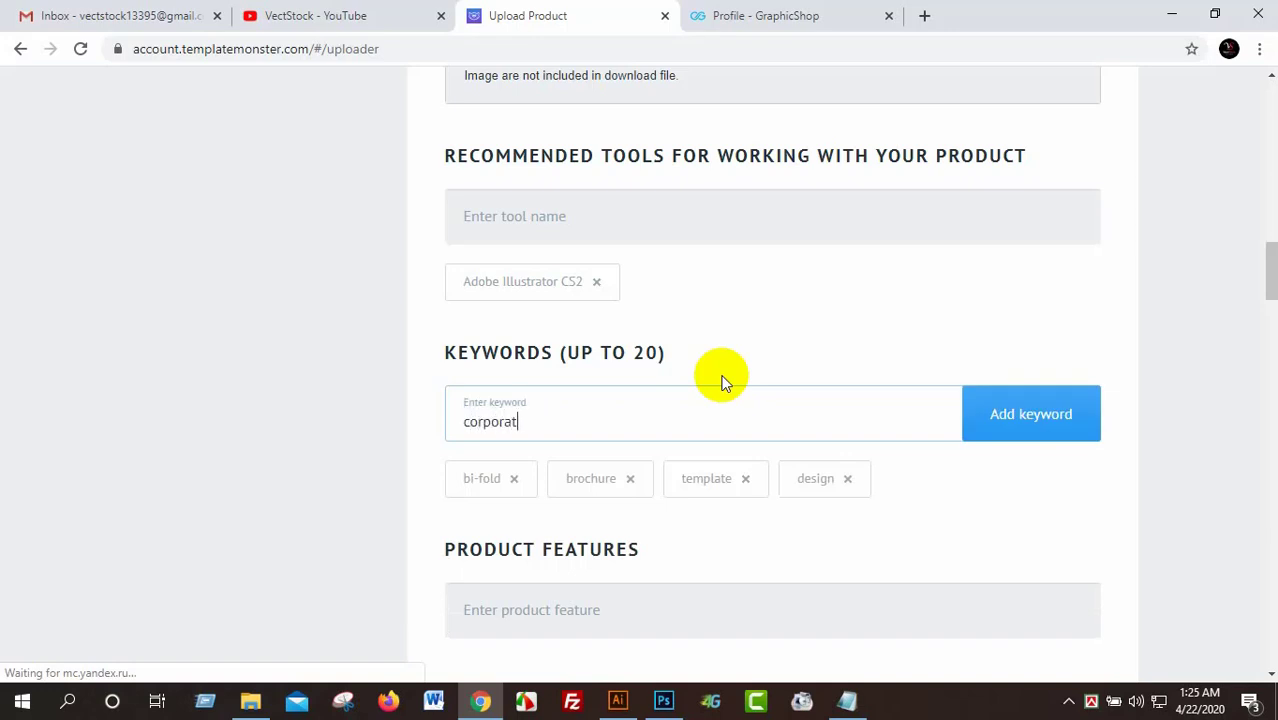
type("e")
key("Return")
type("co")
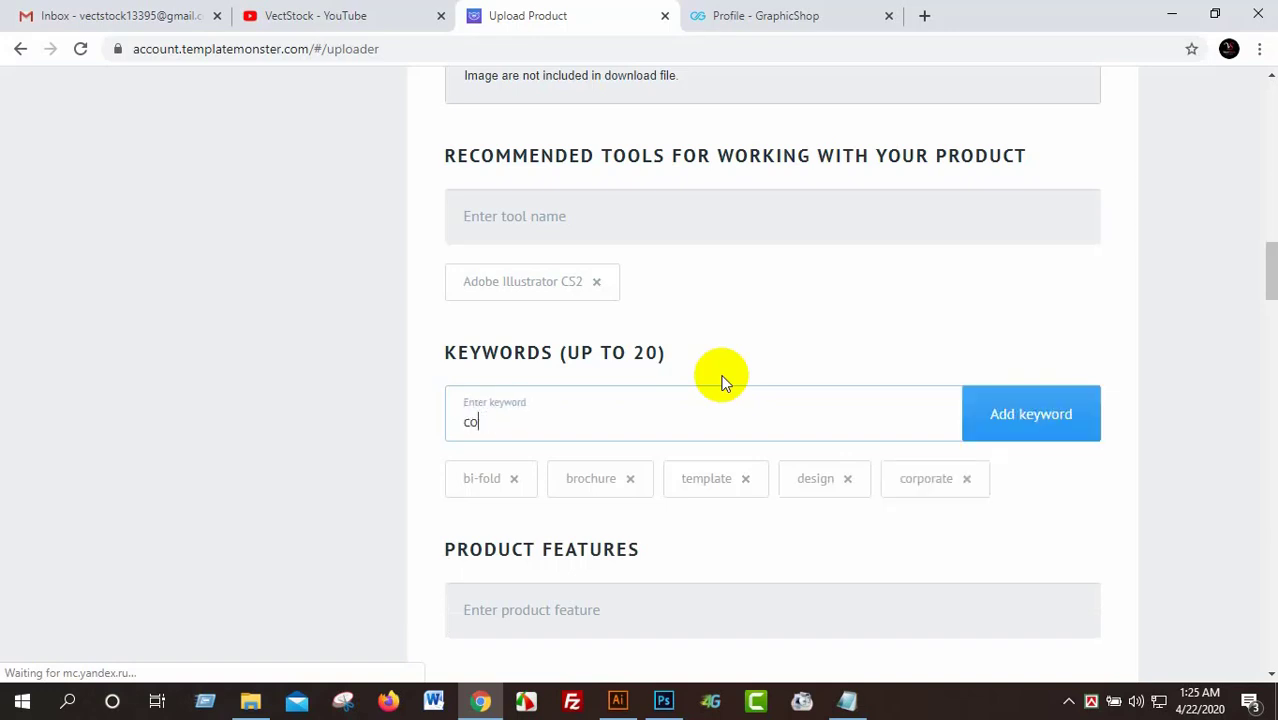
type("mpany")
key("Return")
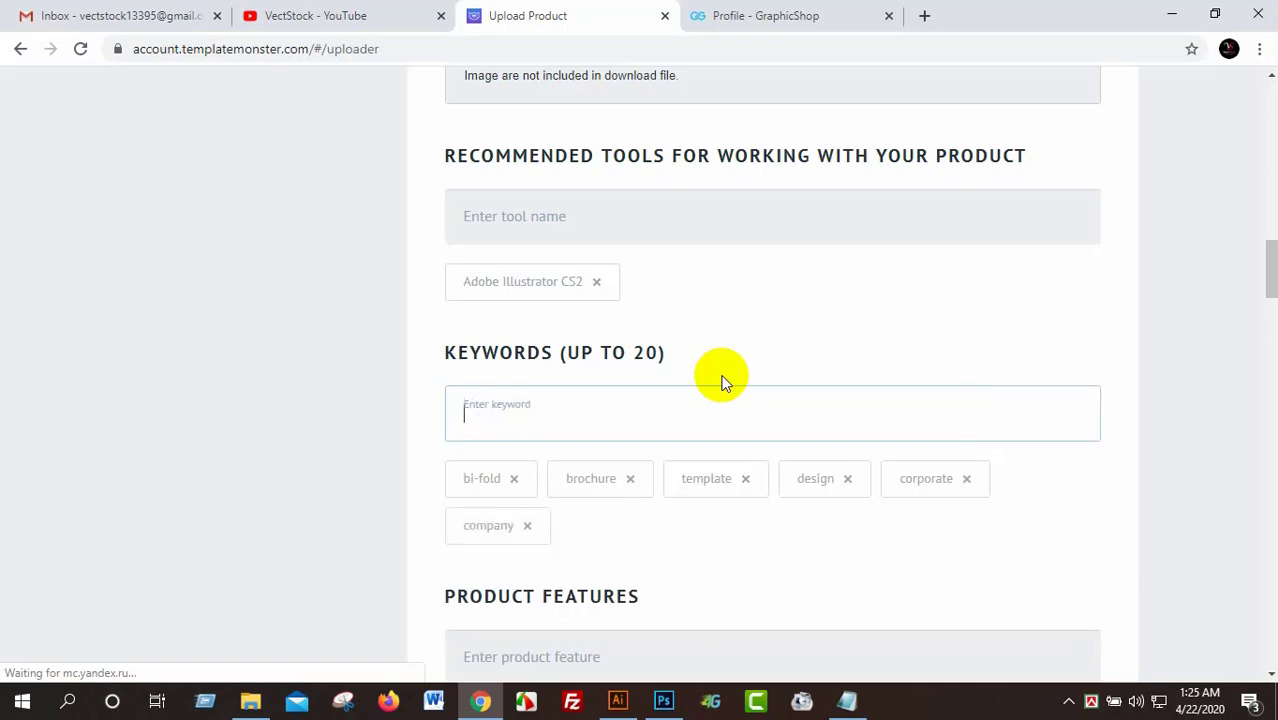
Add keywords profile, pages, business, report, booklet and 4.
type("profile")
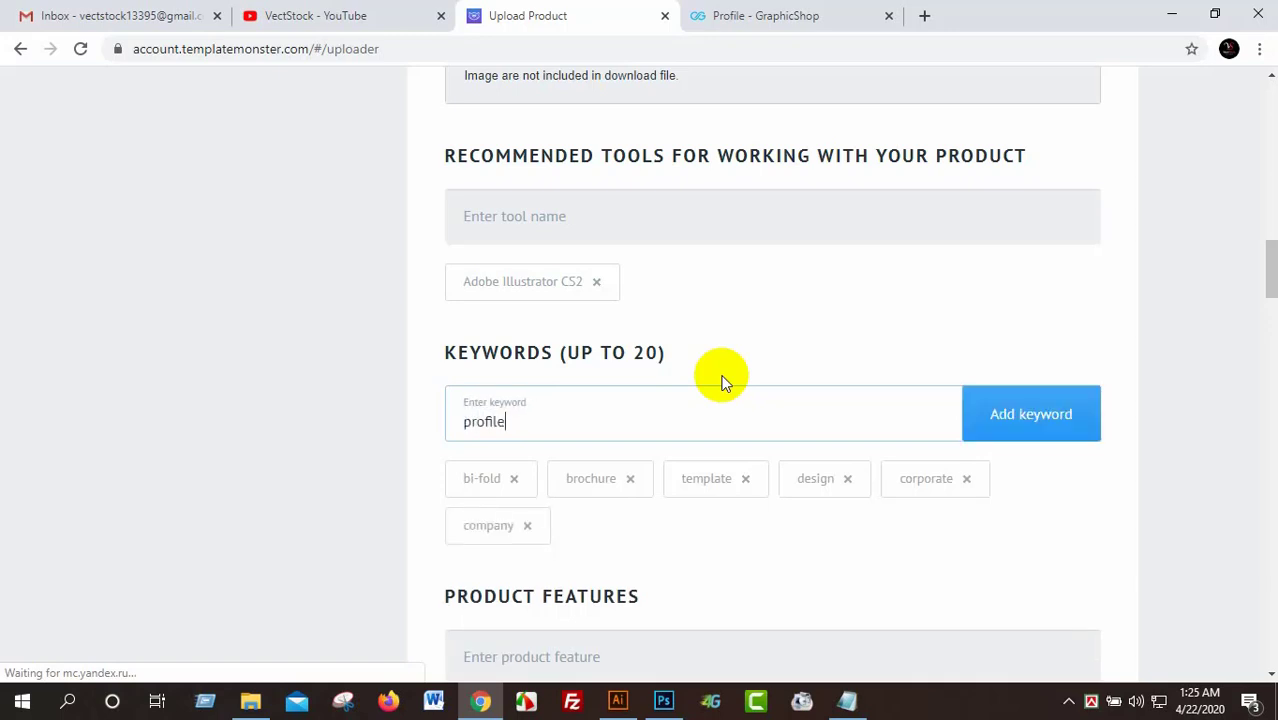
key("Return")
type("page")
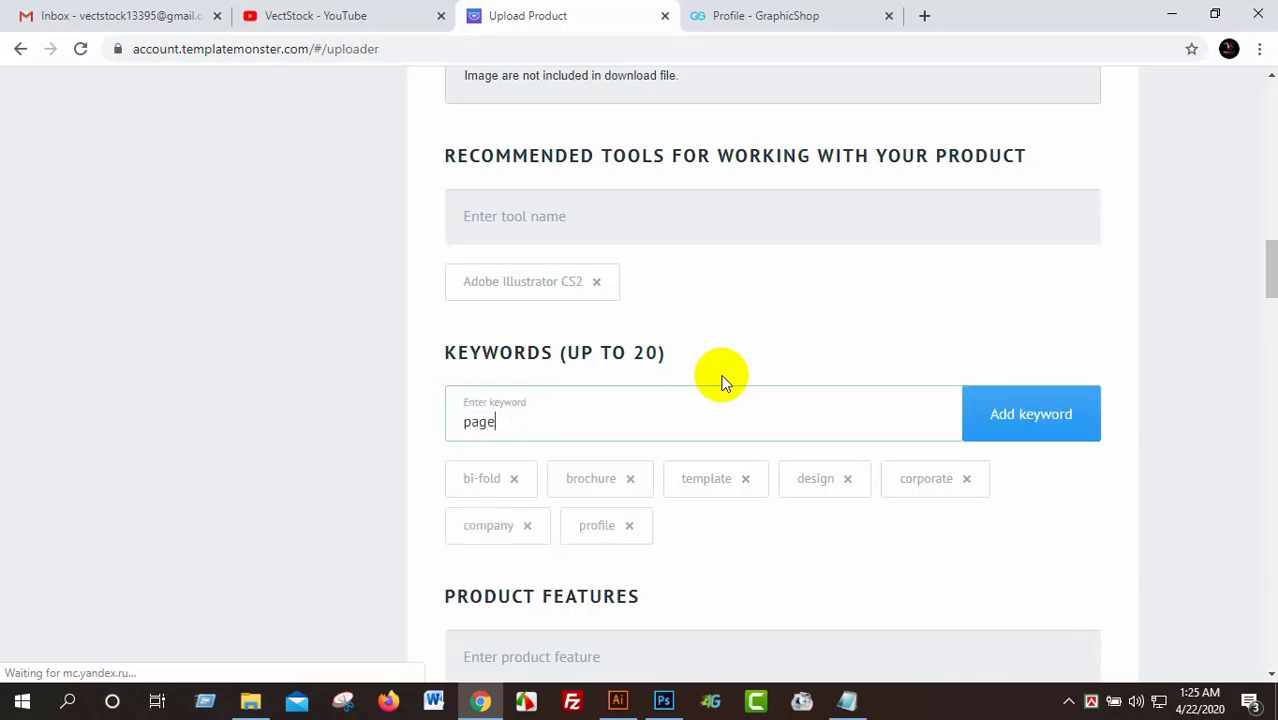
type("s")
key("Return")
type("b")
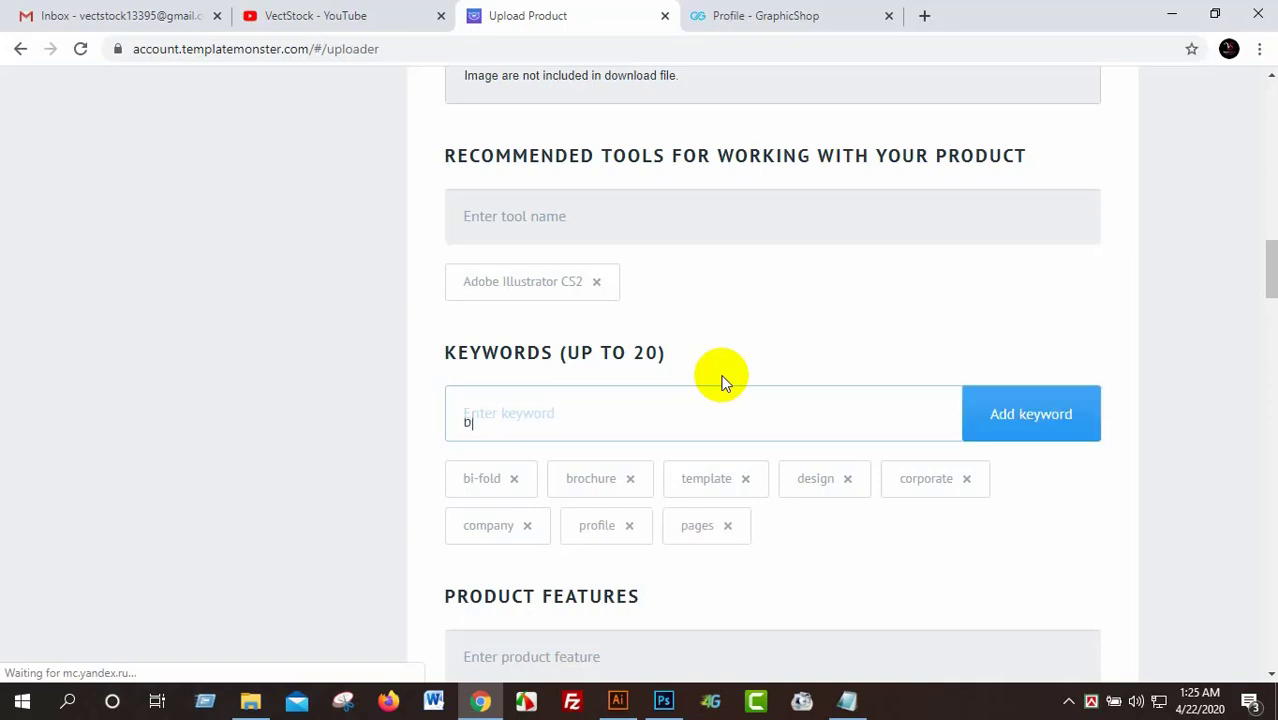
type("usines")
key("Return")
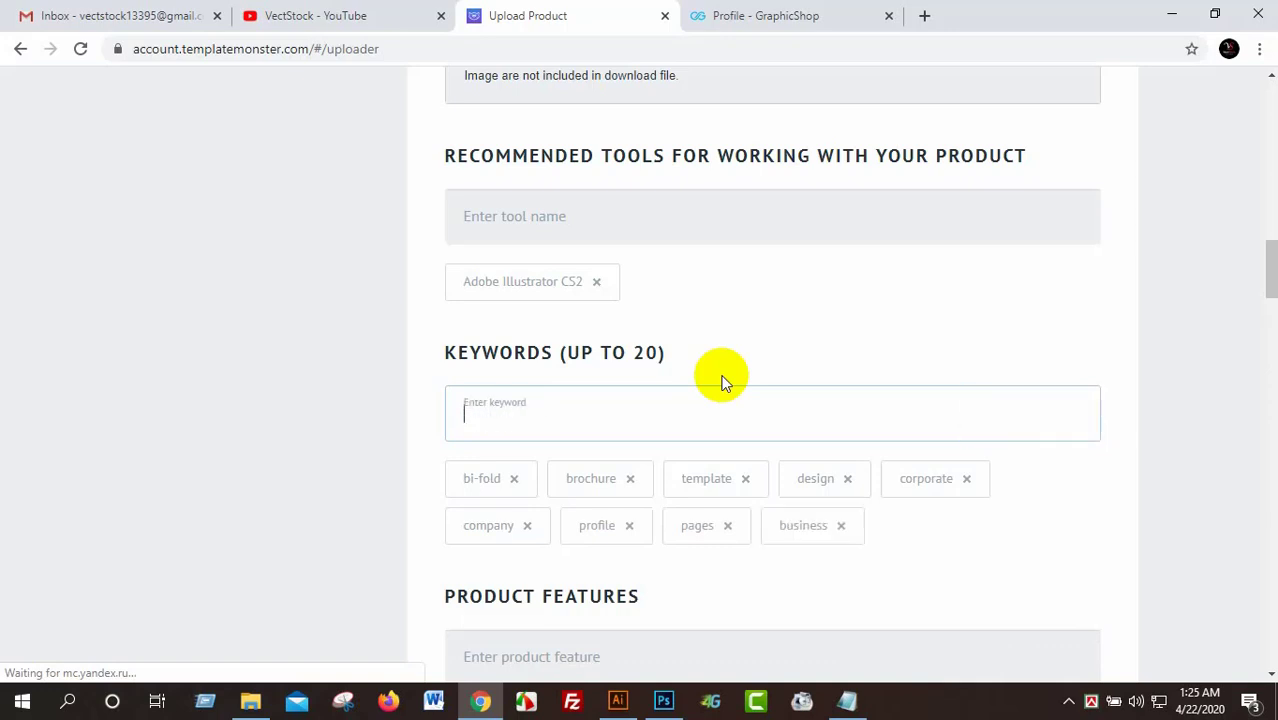
type("repor")
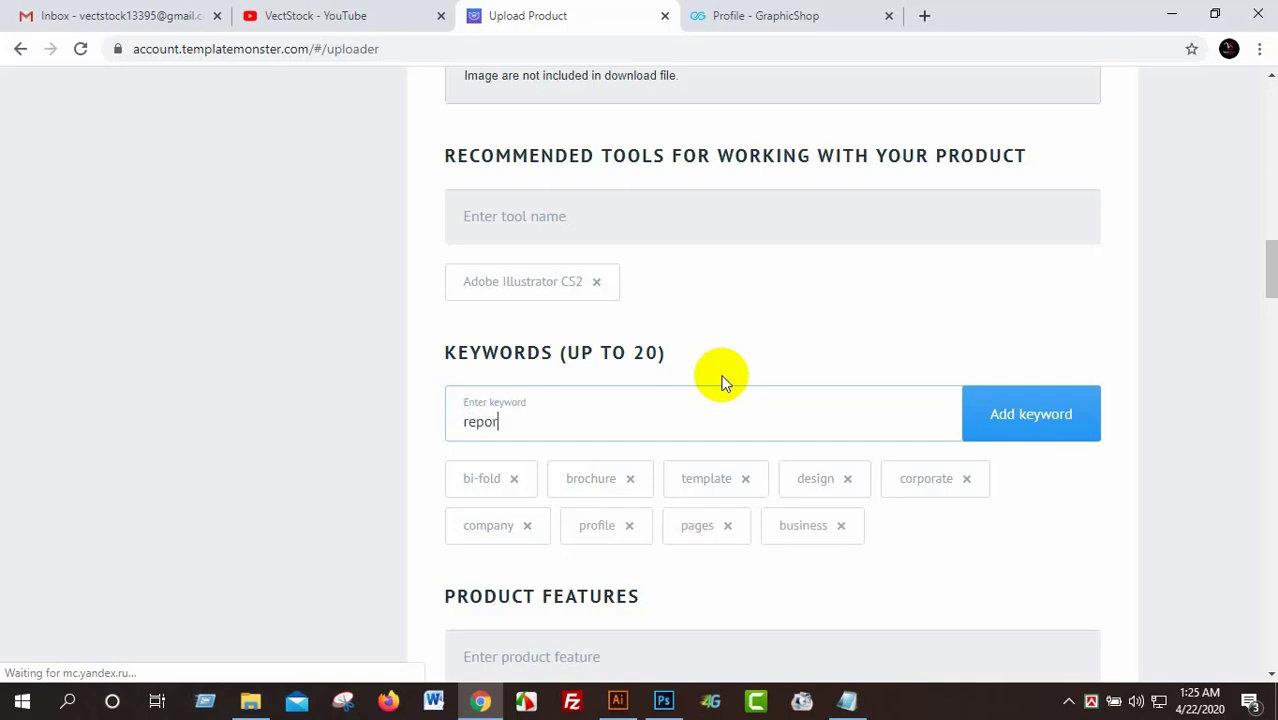
type("t")
key("Return")
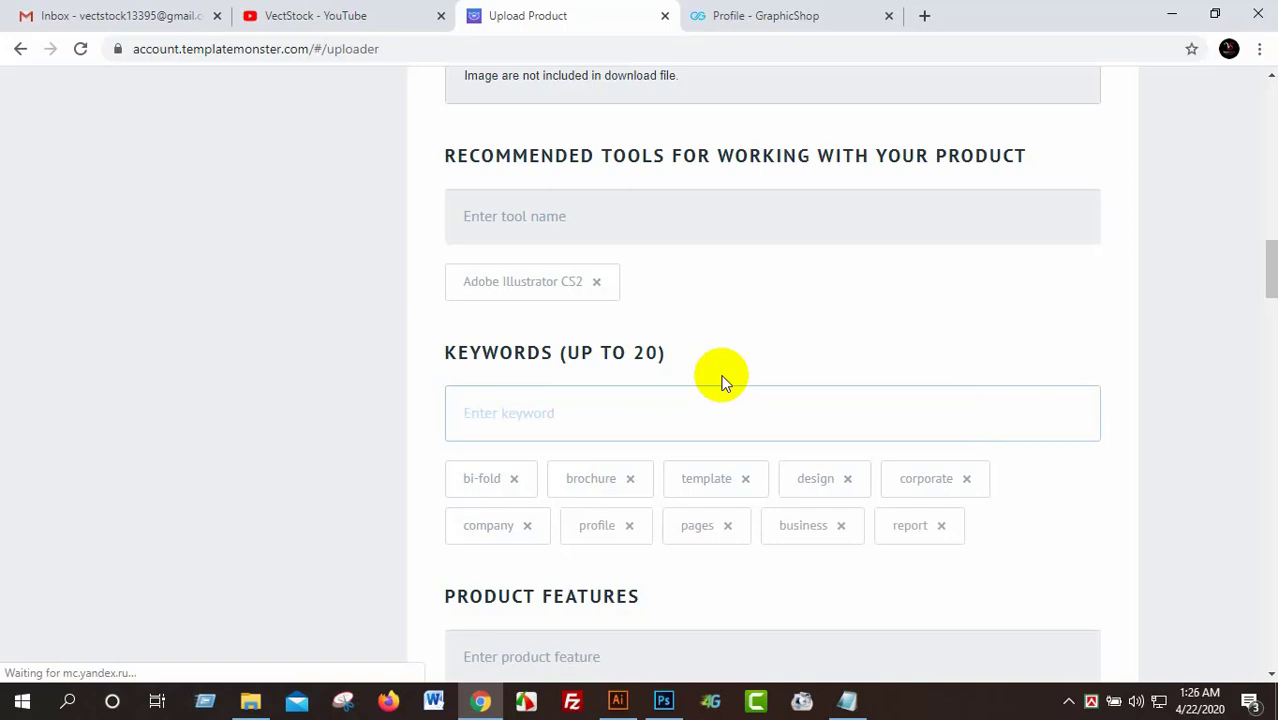
type("booklet")
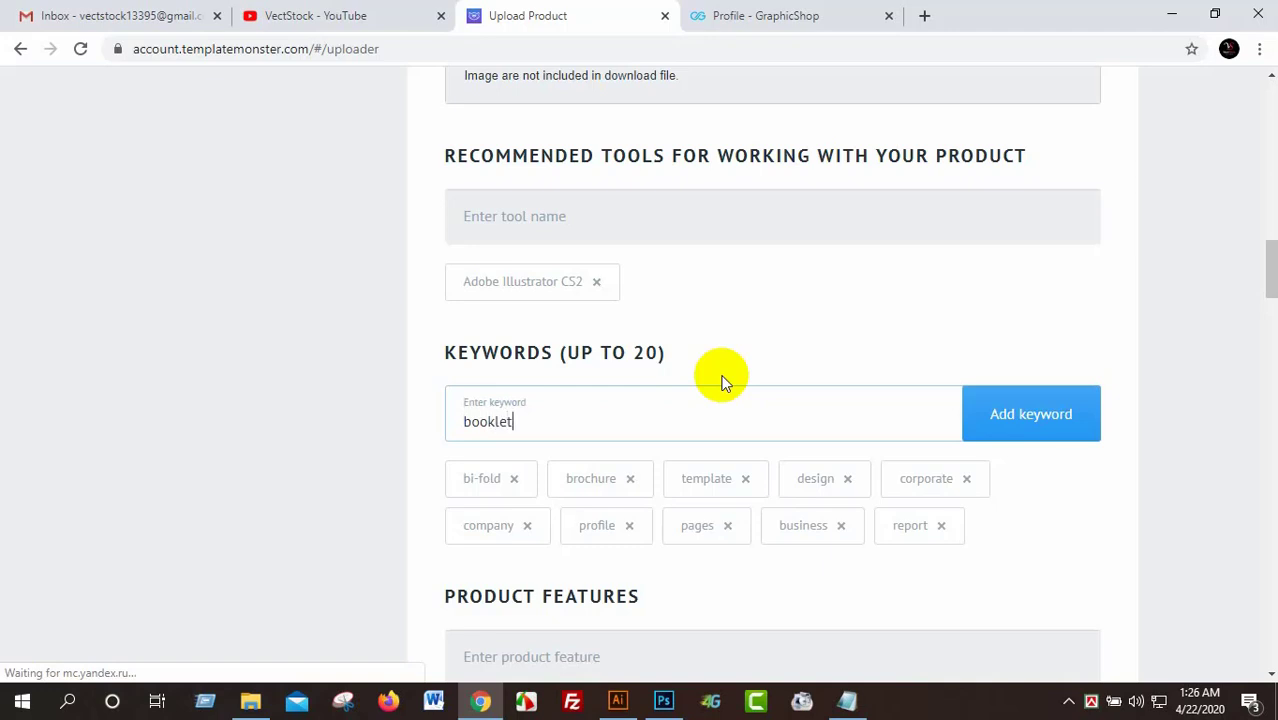
key("Return")
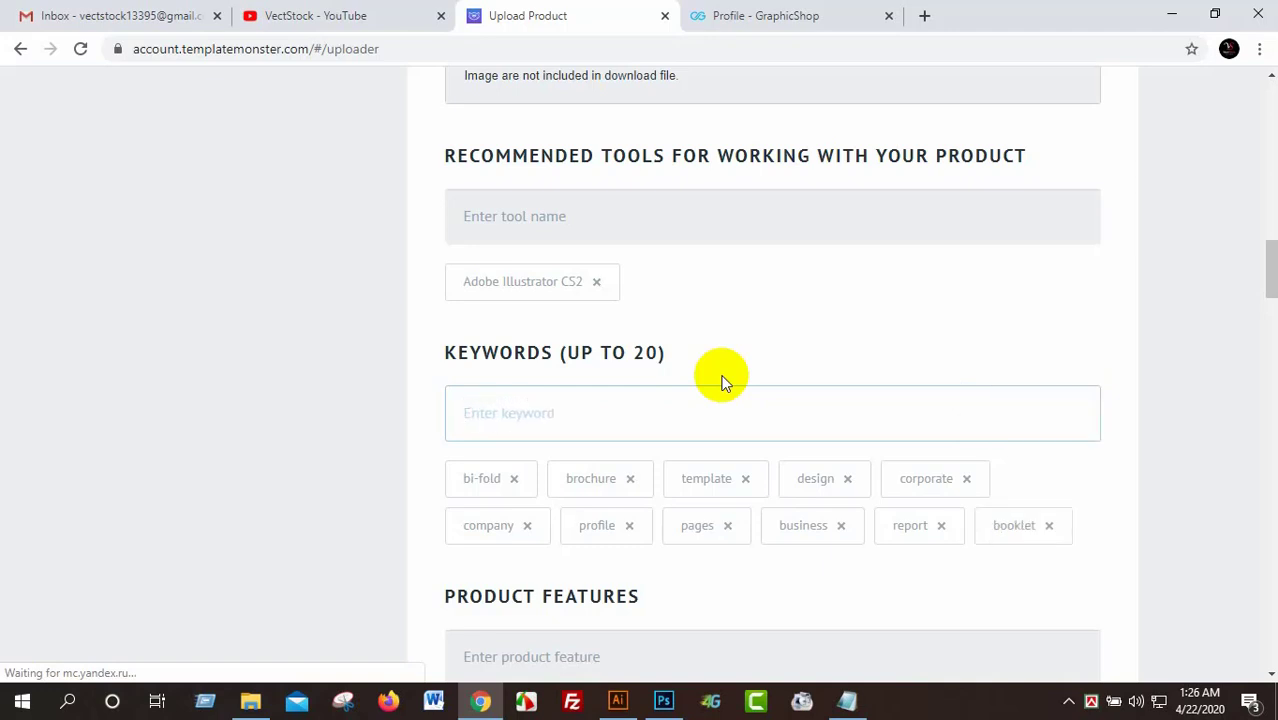
type("4 page")
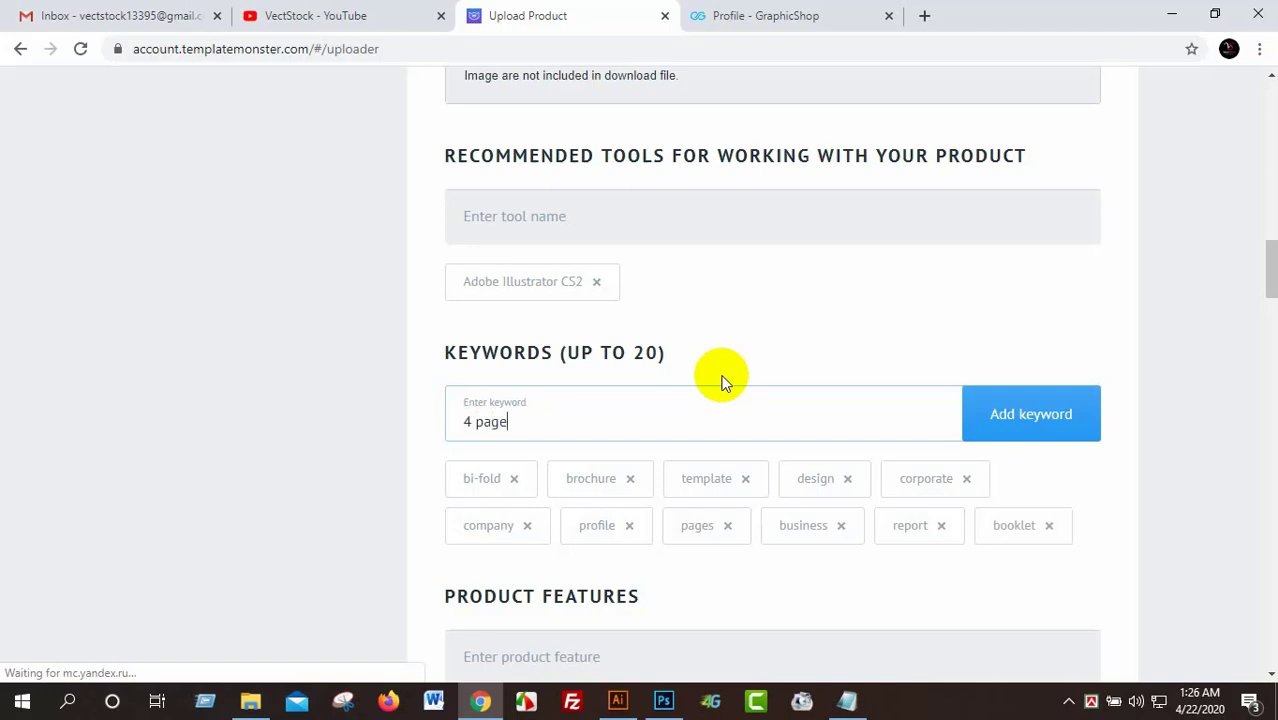
key("Return")
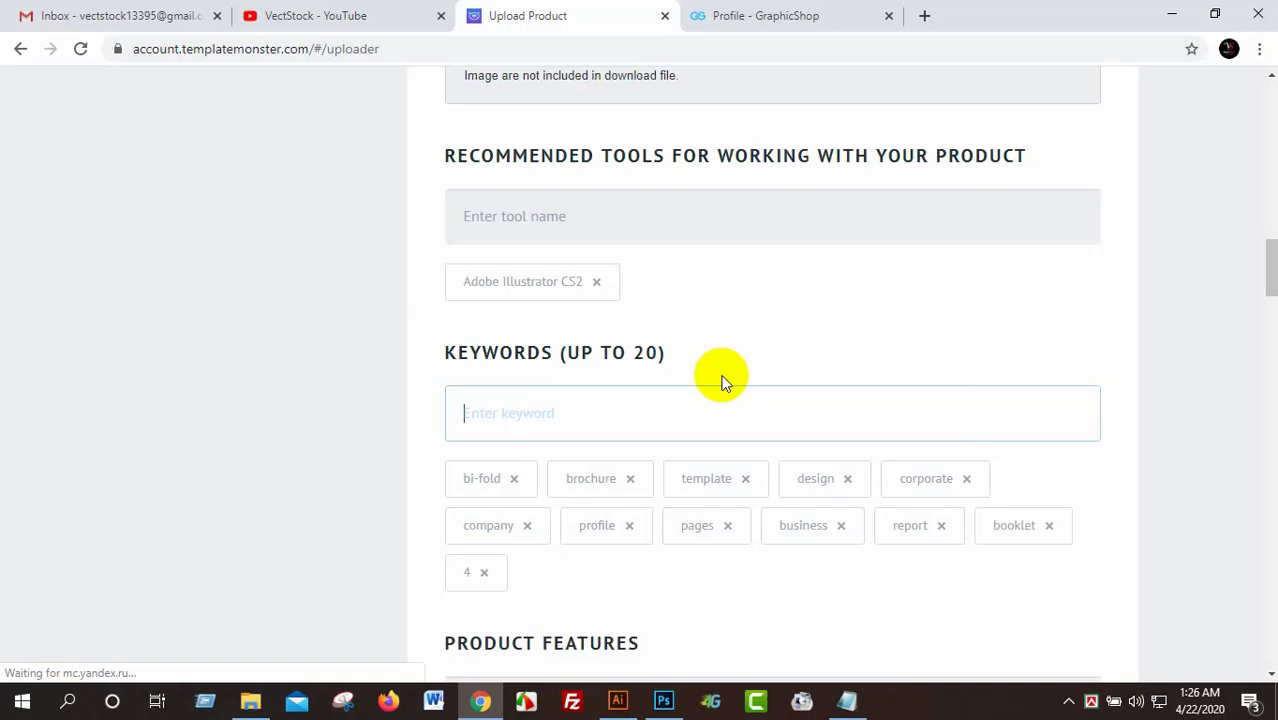
Select the ten numbered feature lines in the Information notes in Notepad and copy them.
scroll(757, 423, "down", 2)
scroll(845, 528, "down", 1)
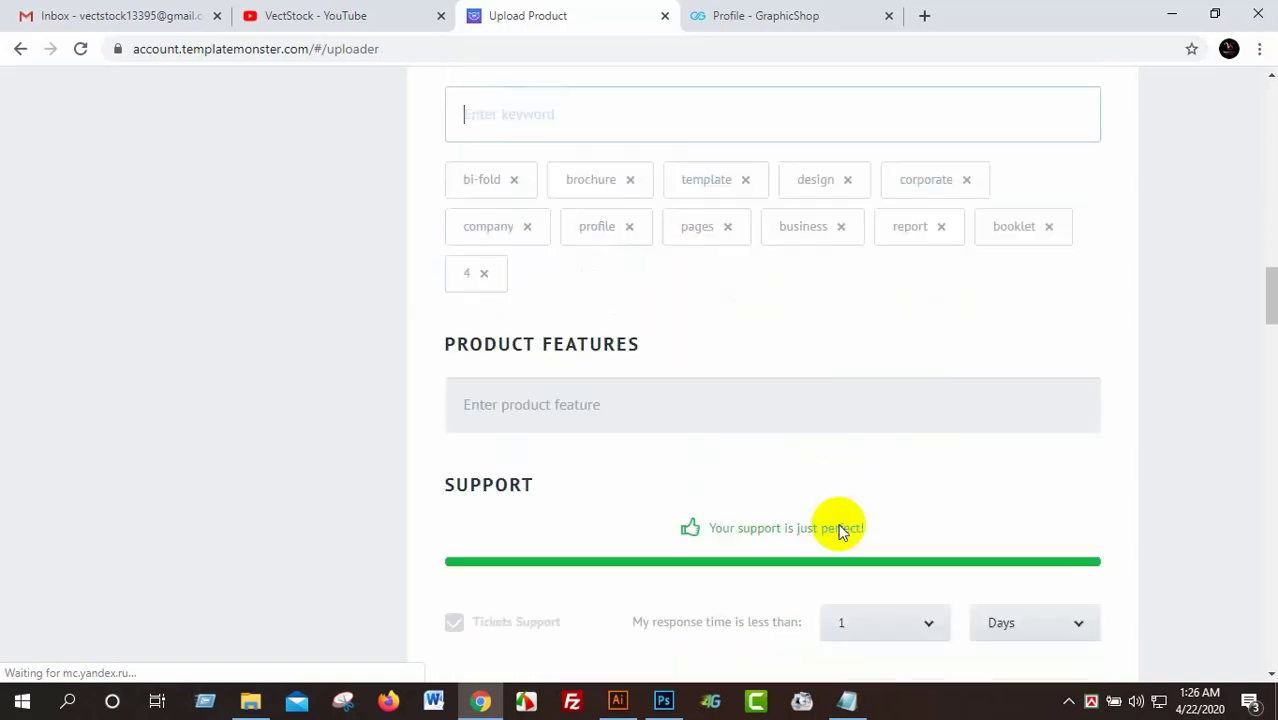
scroll(840, 530, "down", 1)
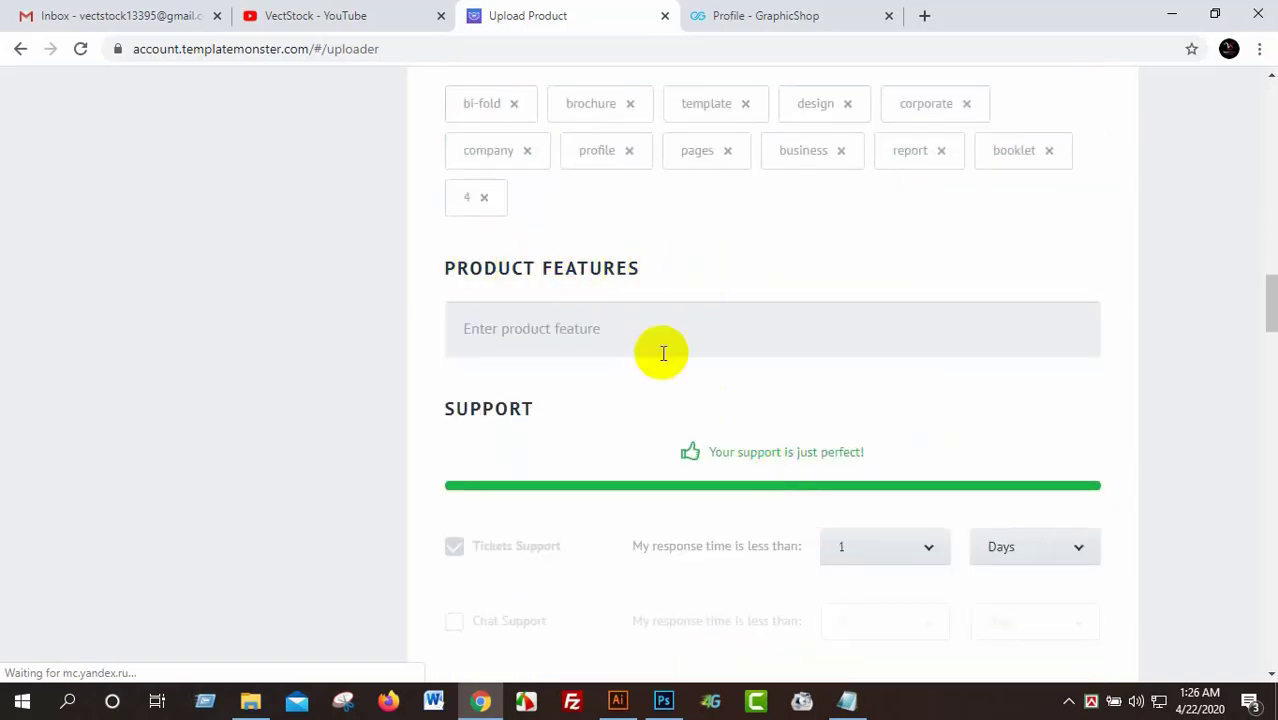
left_click(847, 701)
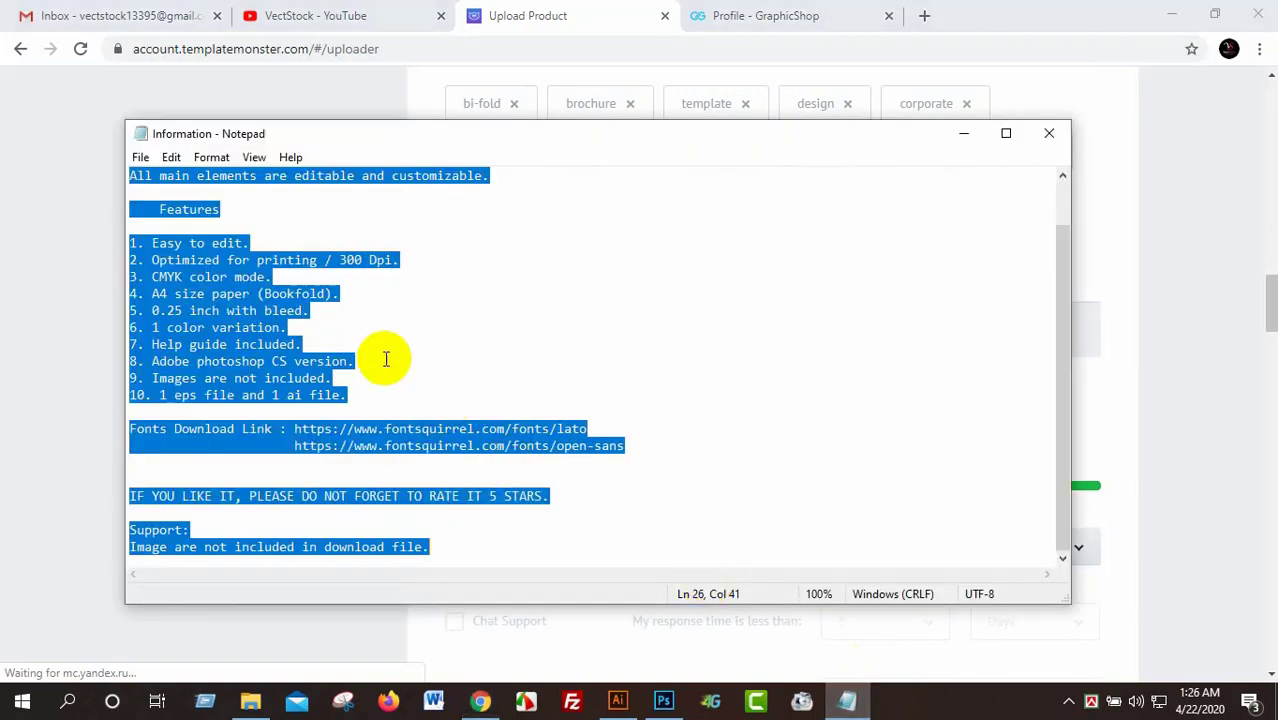
left_click(380, 360)
left_click_drag(352, 395, 131, 260)
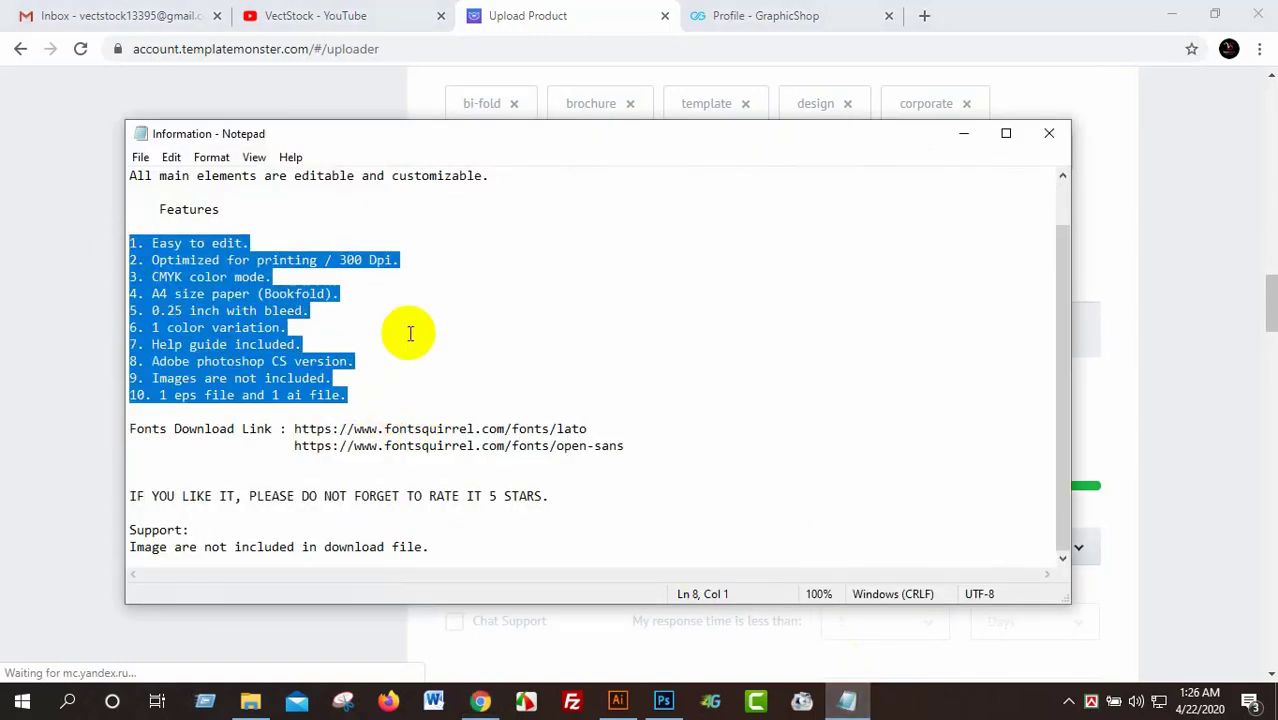
Paste the ten features into the Product Features field.
left_click(1016, 67)
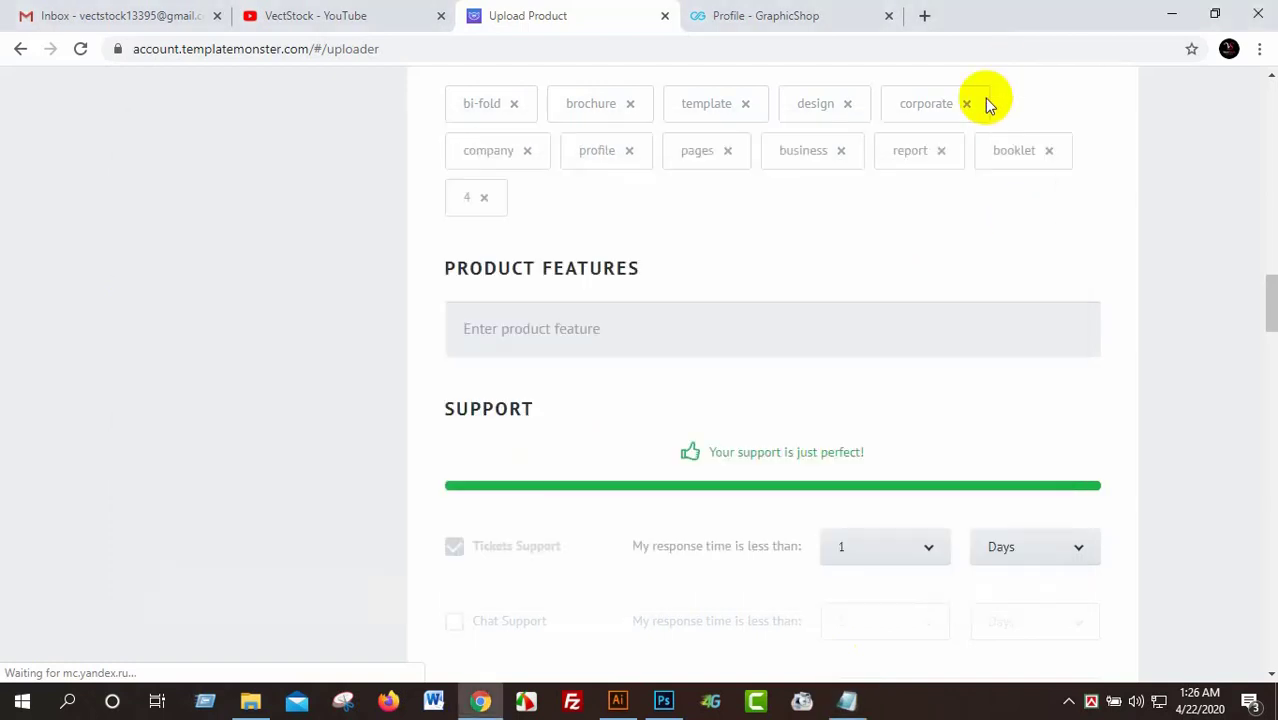
left_click(587, 338)
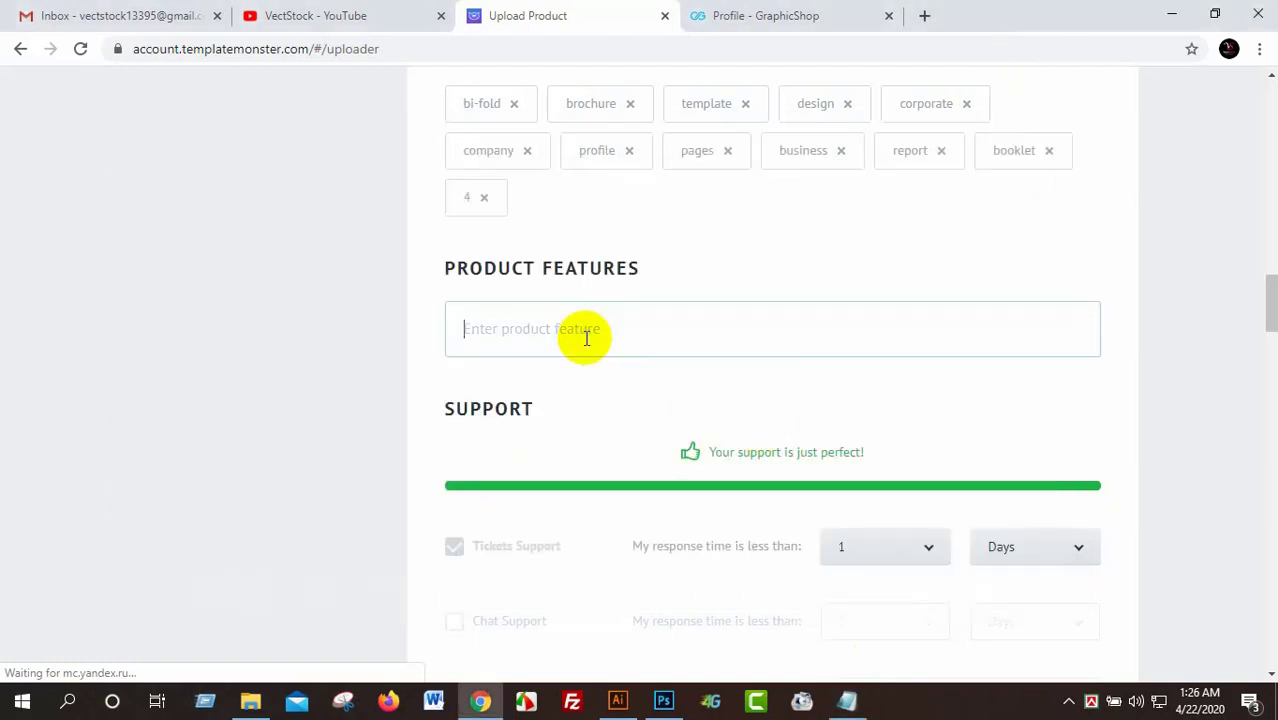
key("ctrl+v")
scroll(907, 391, "down", 2)
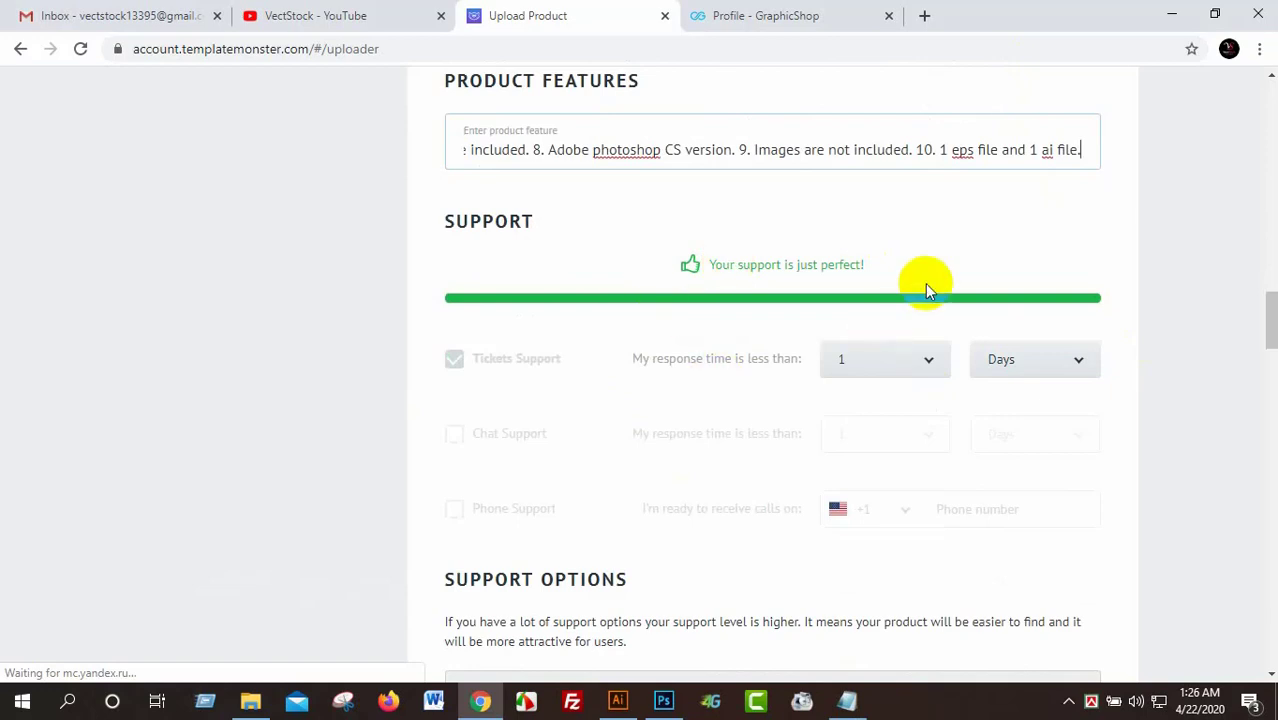
scroll(950, 350, "down", 2)
scroll(860, 360, "down", 1)
scroll(780, 360, "up", 1)
Upload MAIN IMAGE as the product's main image.
scroll(690, 360, "down", 2)
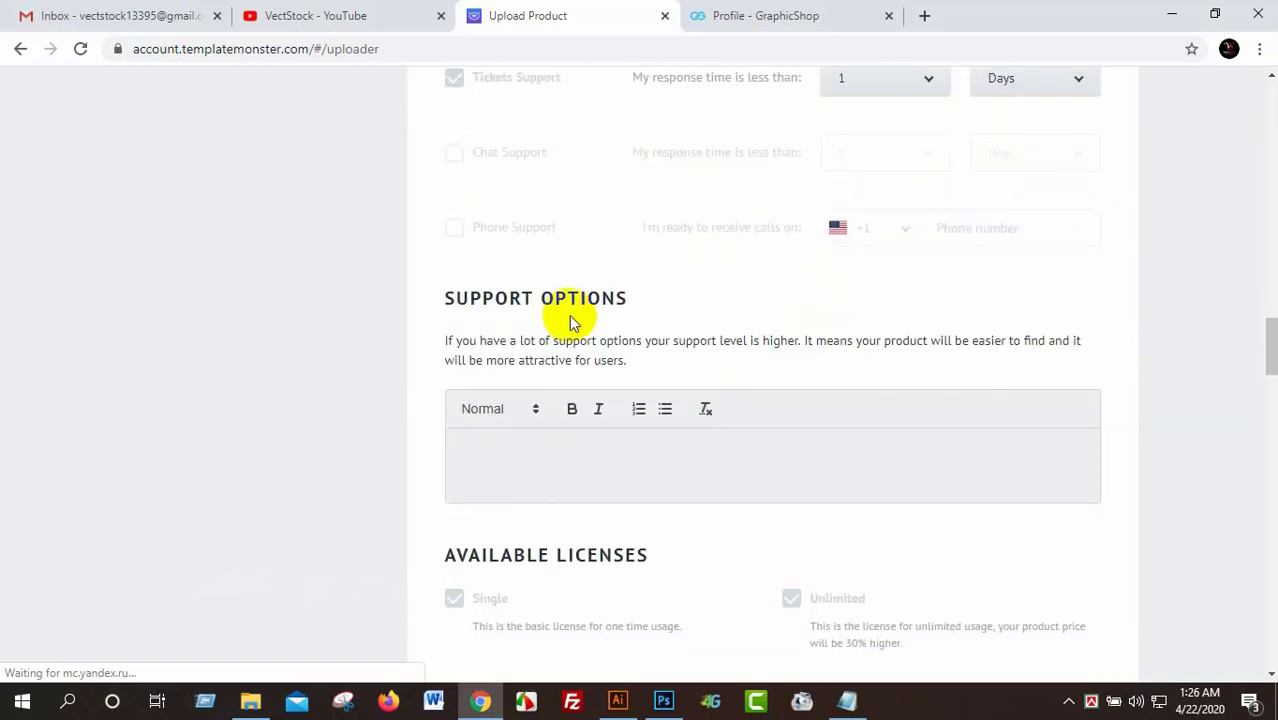
scroll(740, 320, "down", 1)
scroll(745, 340, "down", 1)
scroll(720, 330, "down", 3)
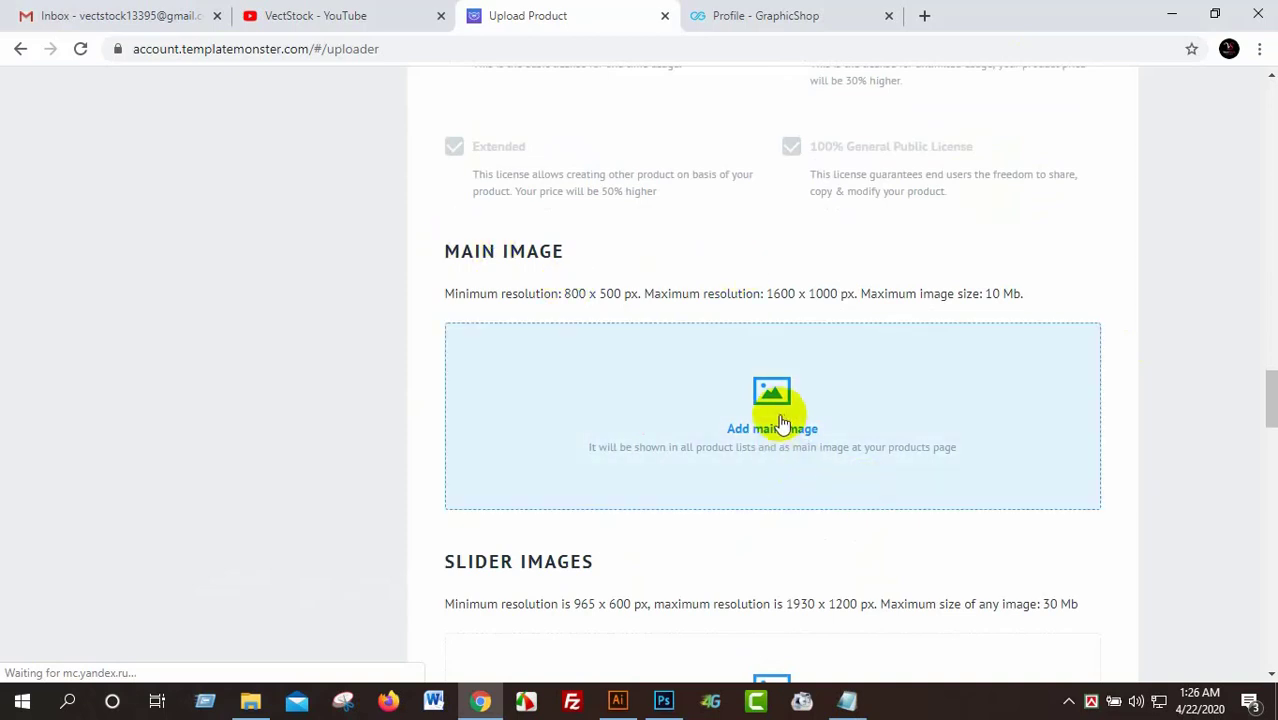
left_click(766, 432)
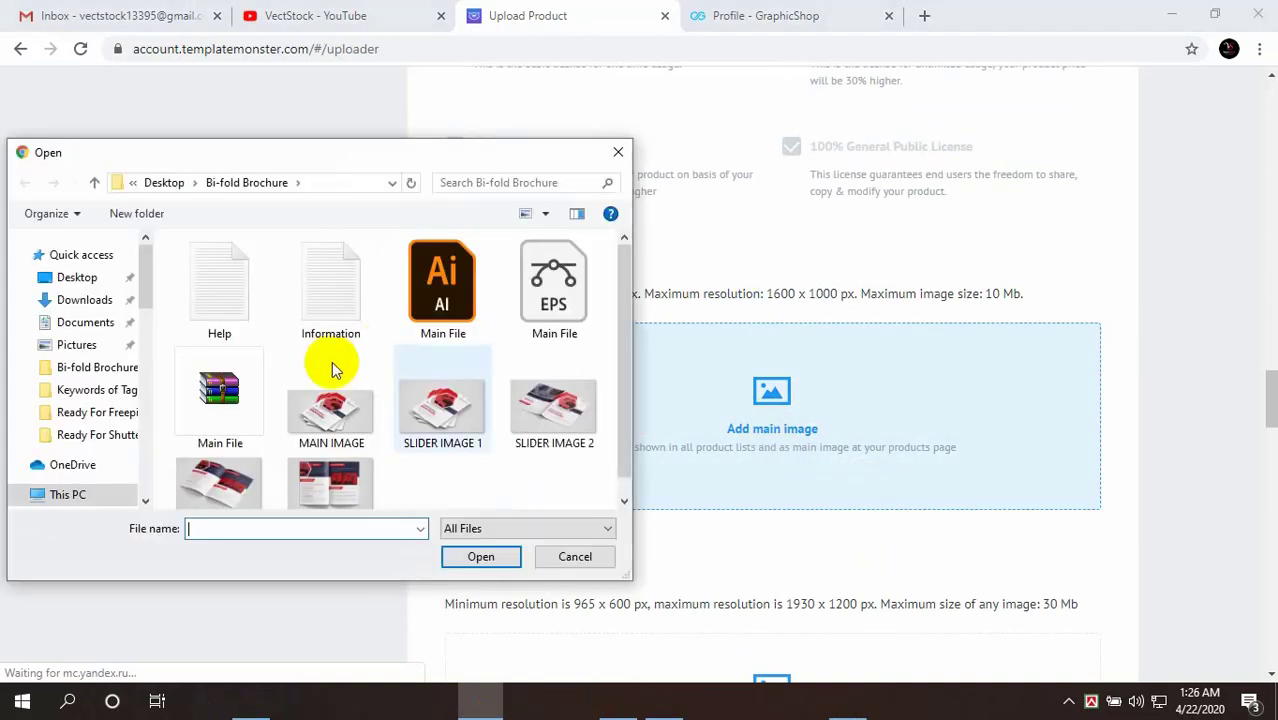
left_click(365, 402)
left_click(481, 557)
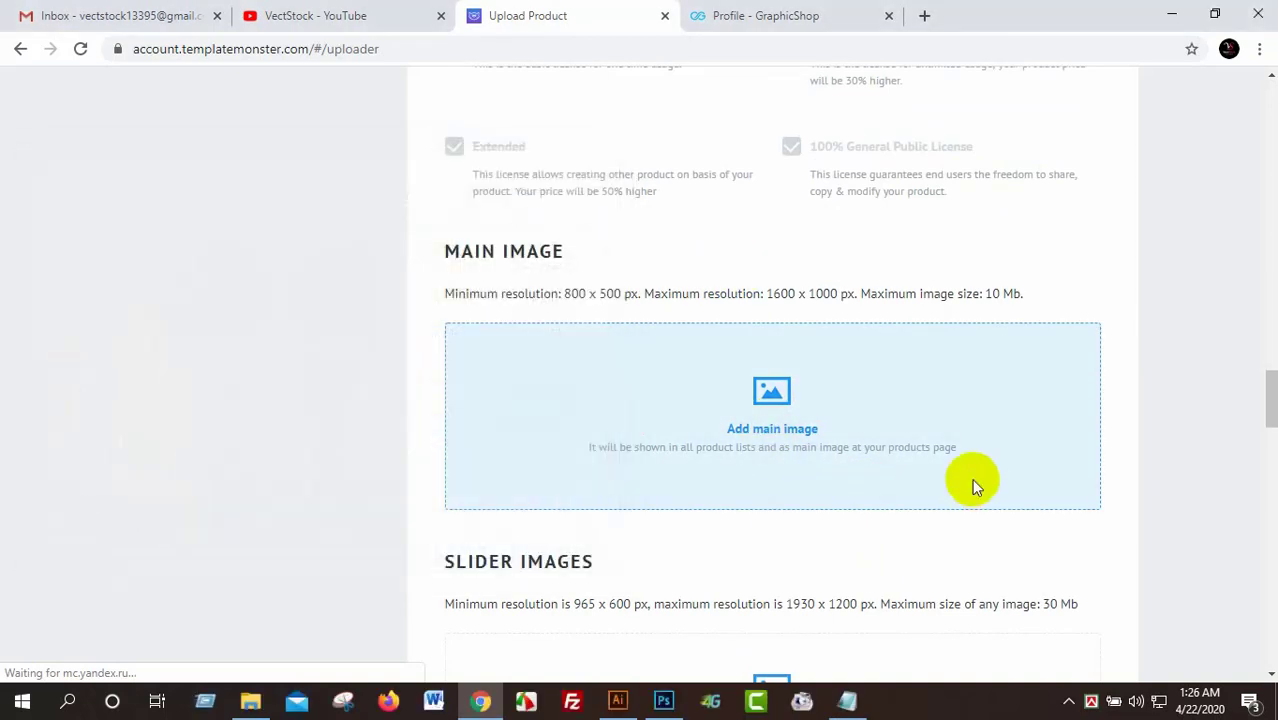
Upload SLIDER IMAGE 1 and SLIDER IMAGE 2 into the first two slider slots.
scroll(900, 440, "down", 3)
scroll(898, 353, "down", 2)
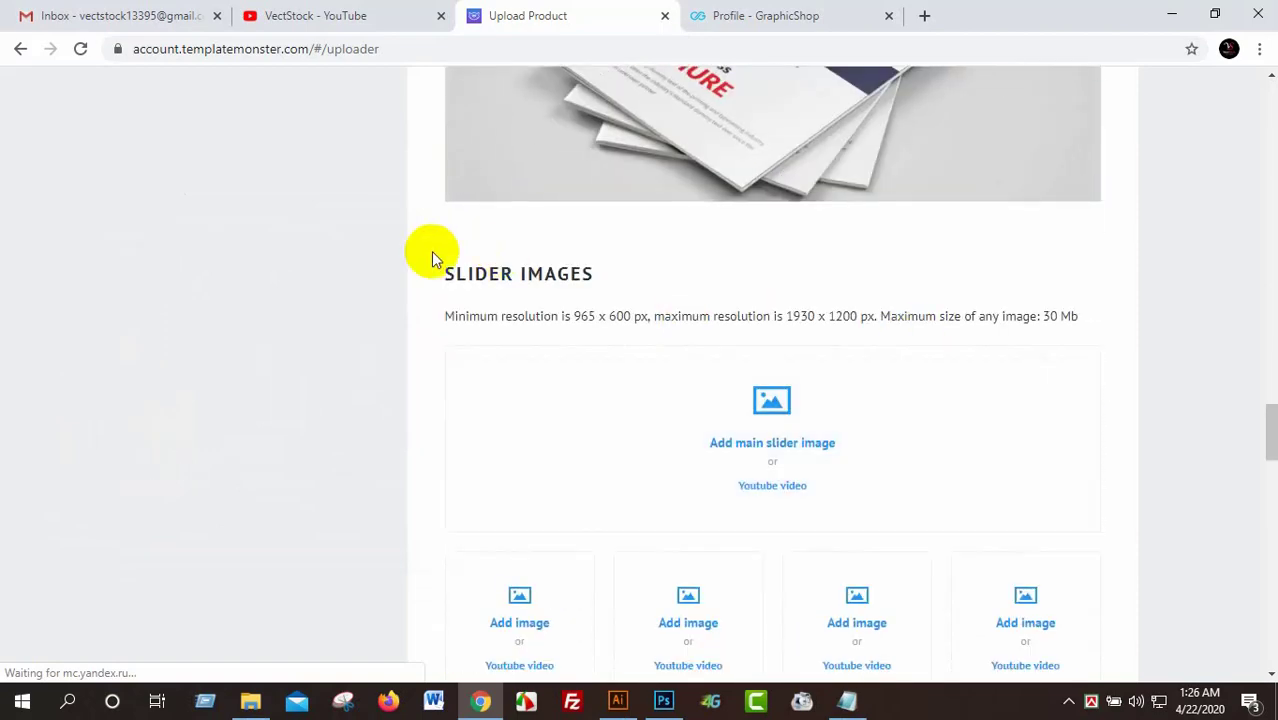
scroll(850, 380, "down", 2)
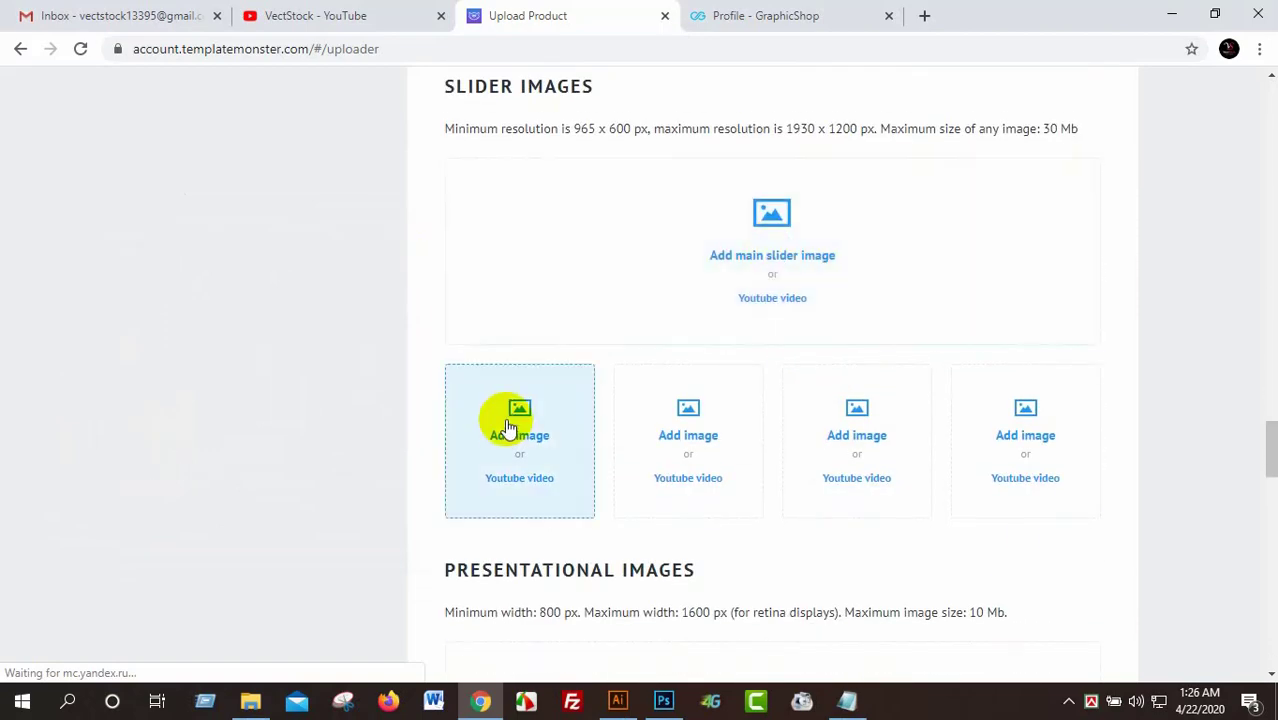
left_click(507, 431)
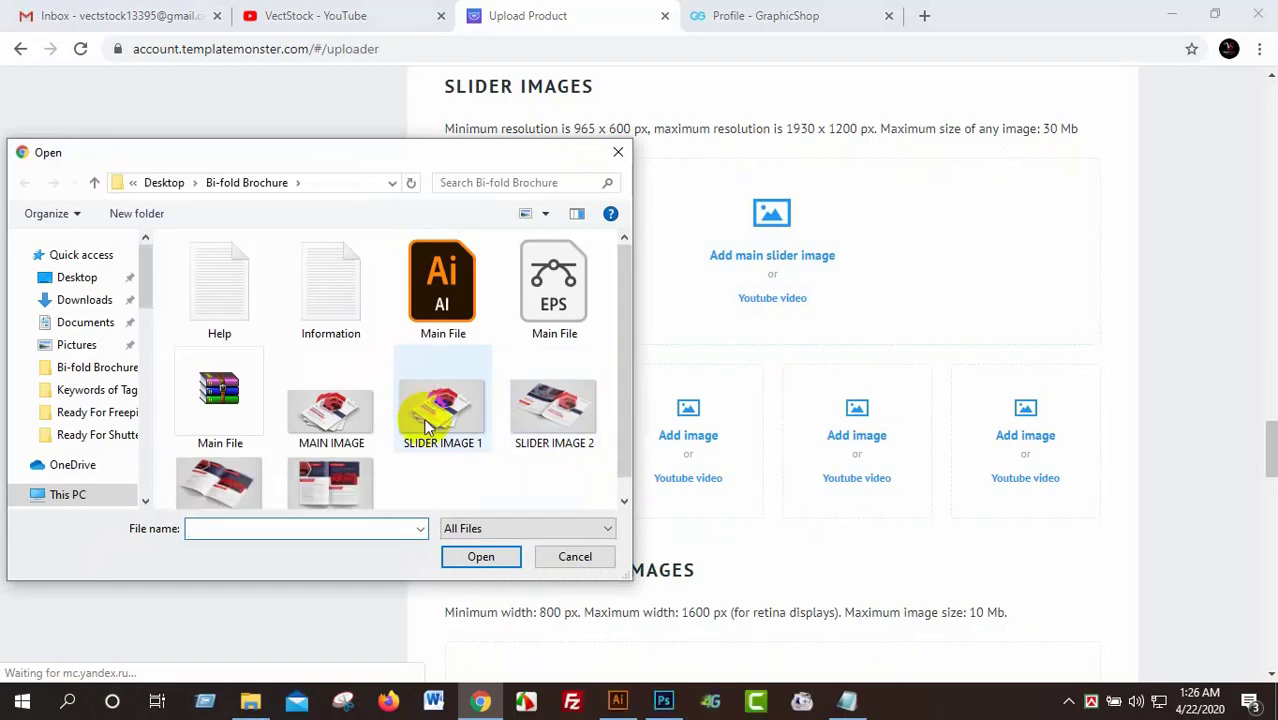
left_click(440, 405)
left_click(479, 556)
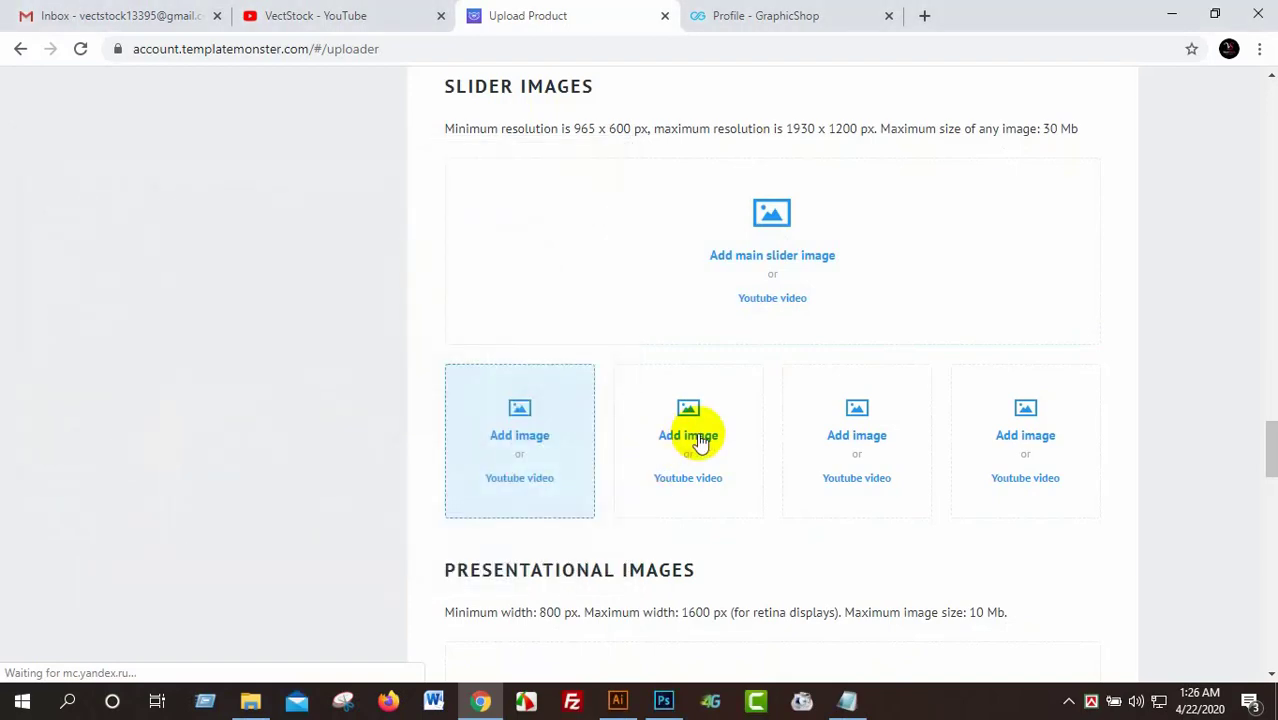
left_click(700, 443)
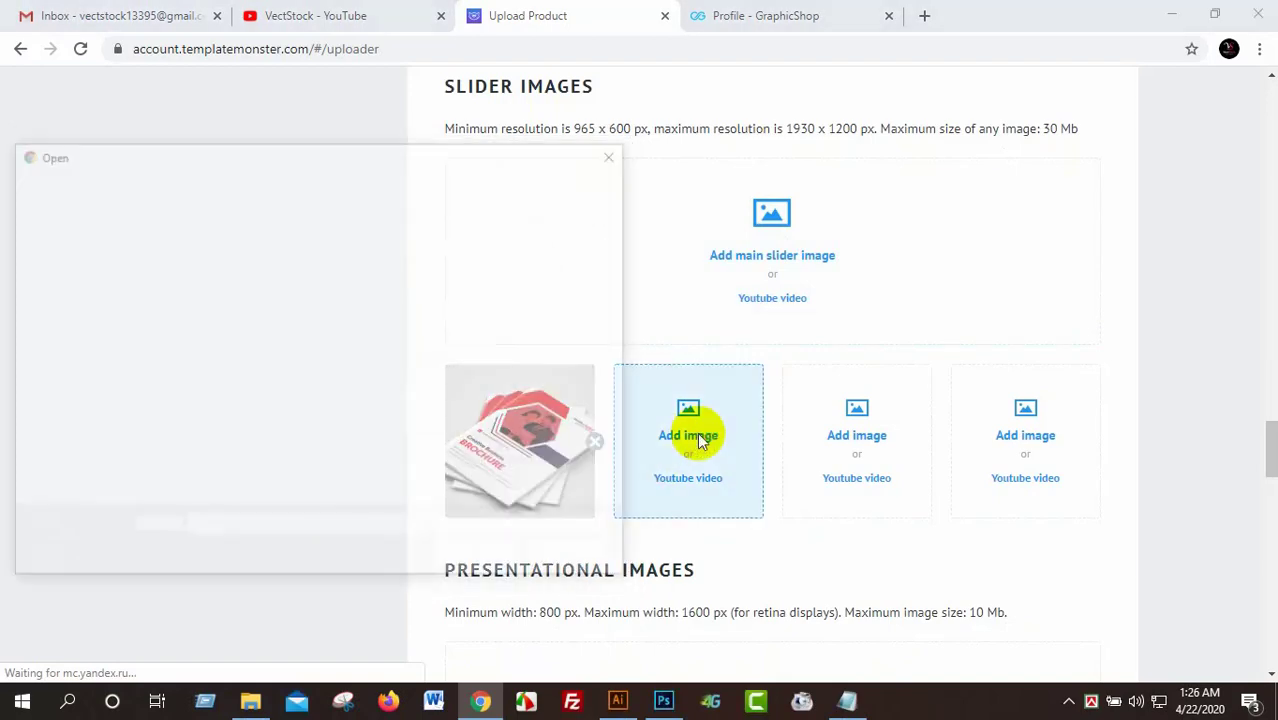
left_click(558, 420)
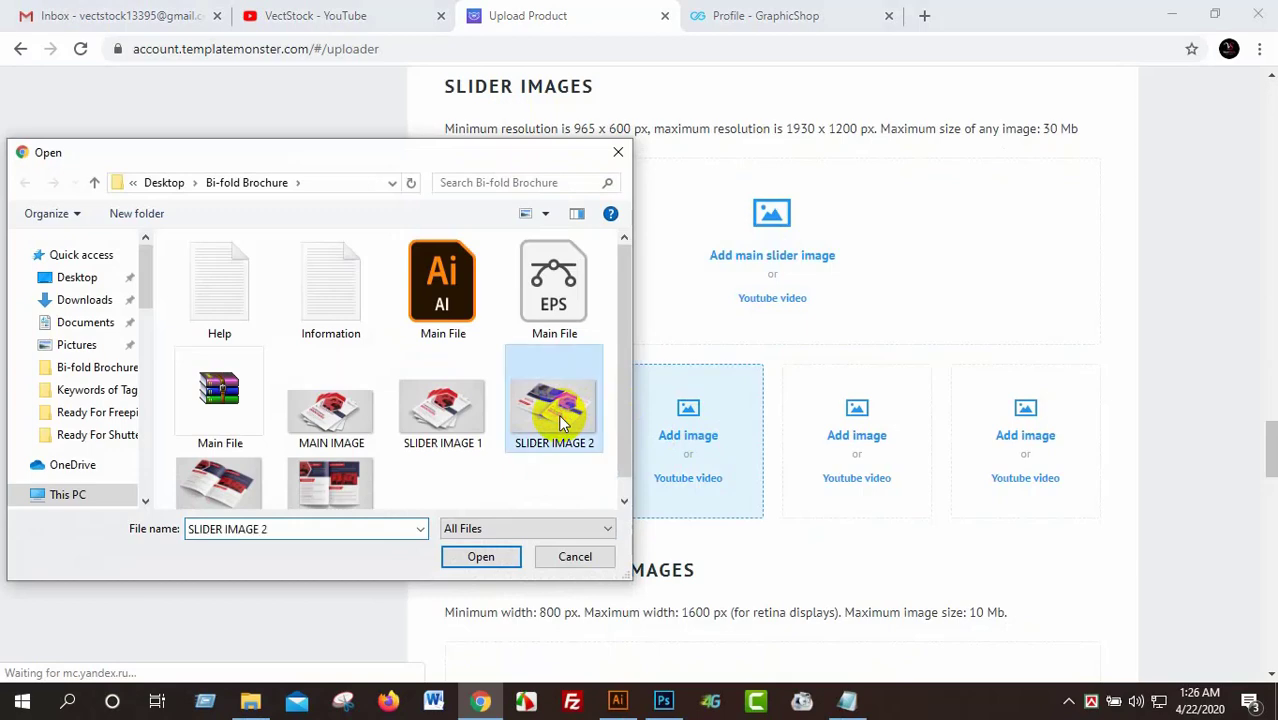
left_click(481, 556)
Upload SLIDER IMAGE 3 and SLIDER IMAGE 4 into the third and fourth slider slots.
left_click(869, 437)
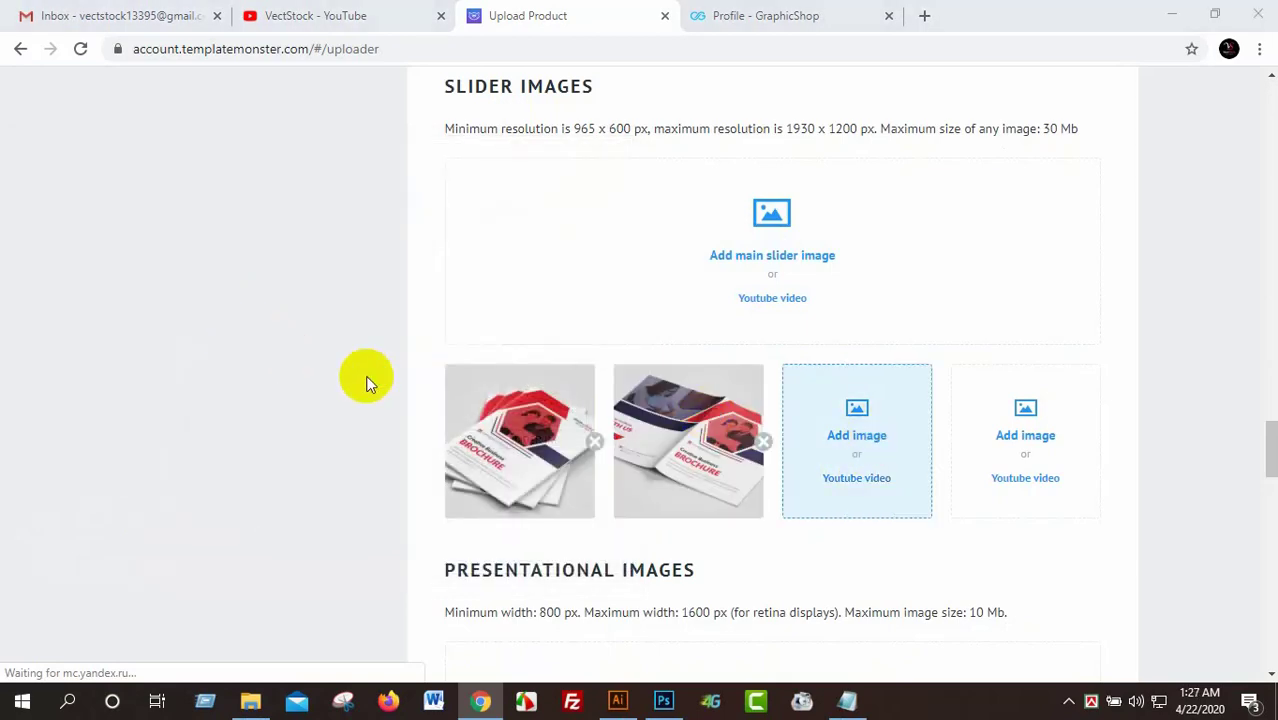
left_click(225, 468)
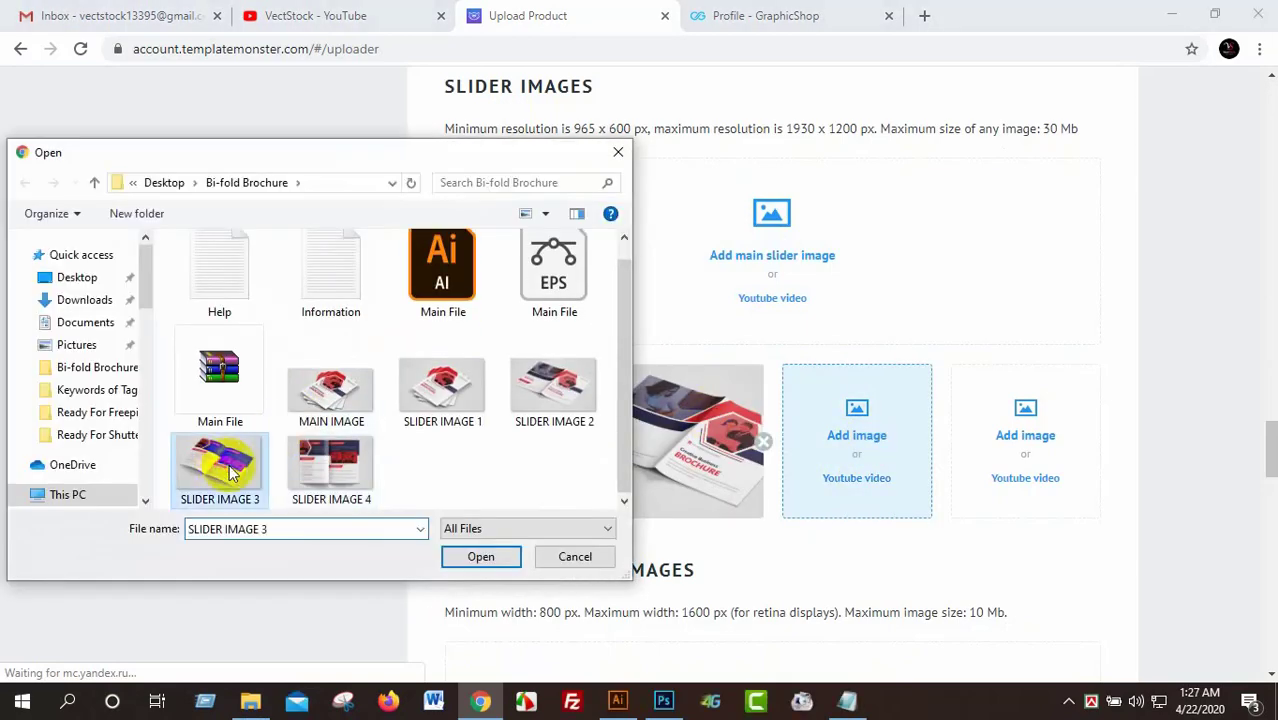
left_click(468, 556)
left_click(1038, 456)
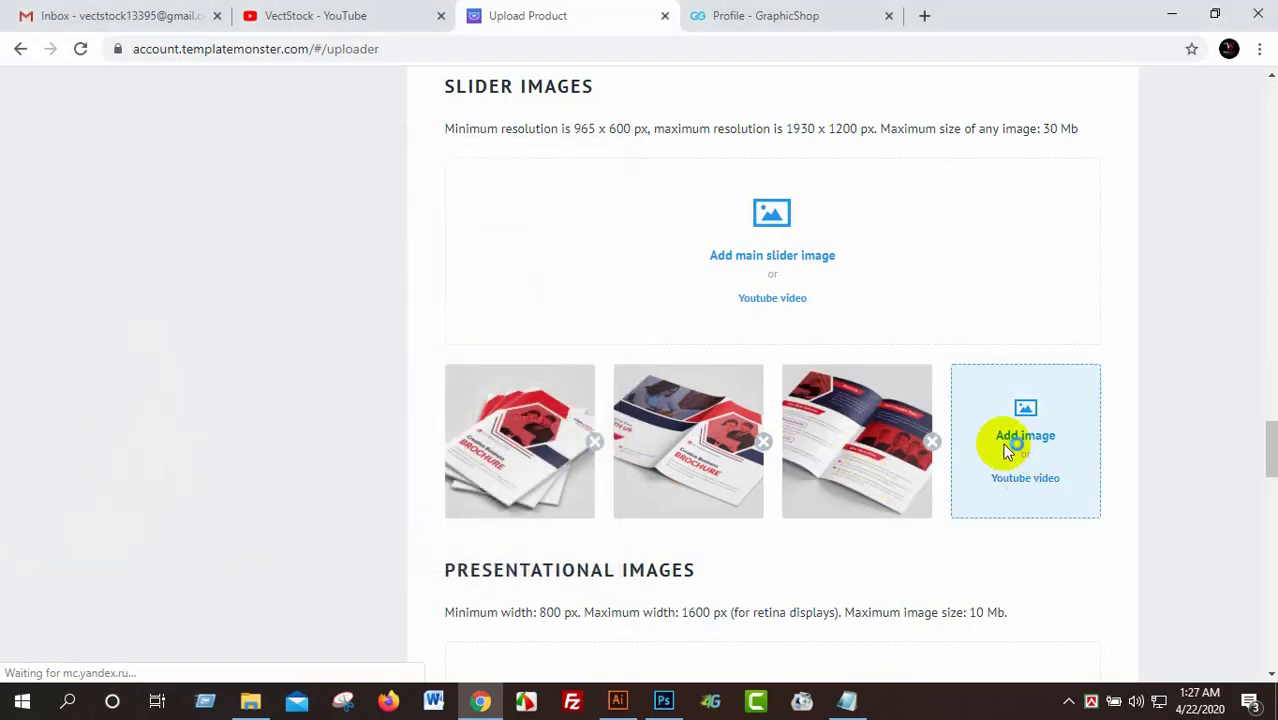
left_click(331, 470)
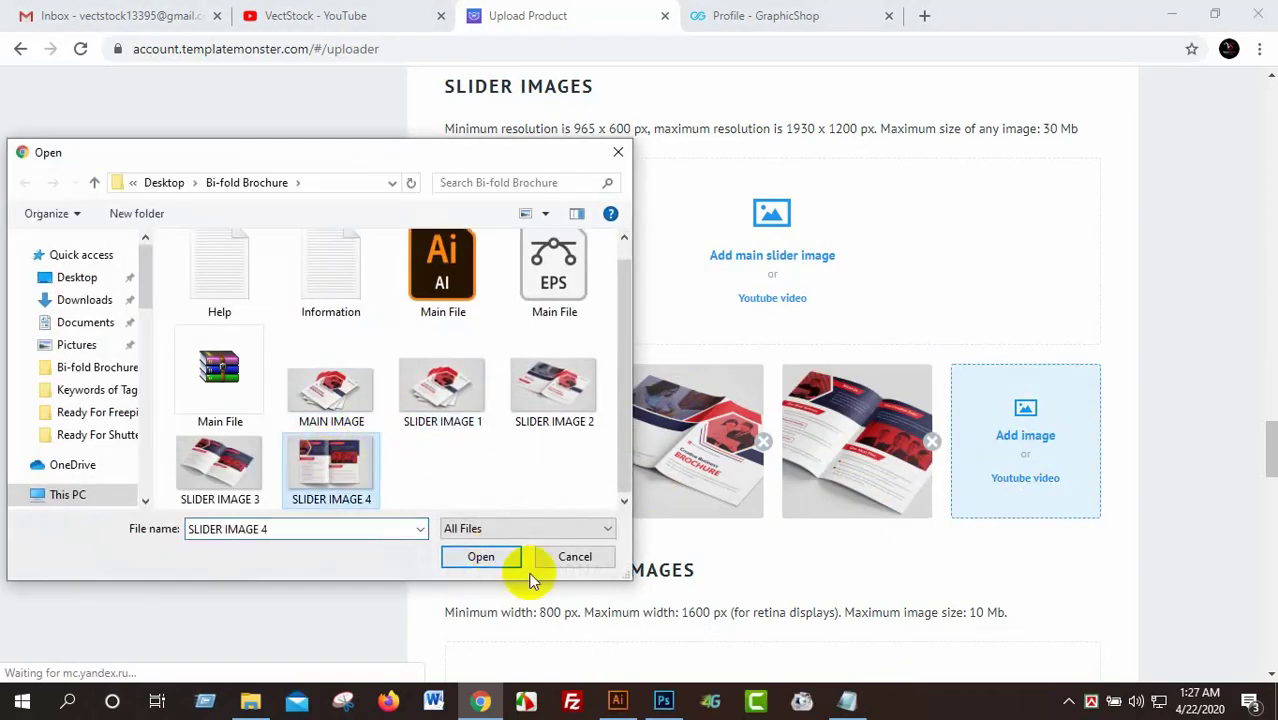
left_click(481, 557)
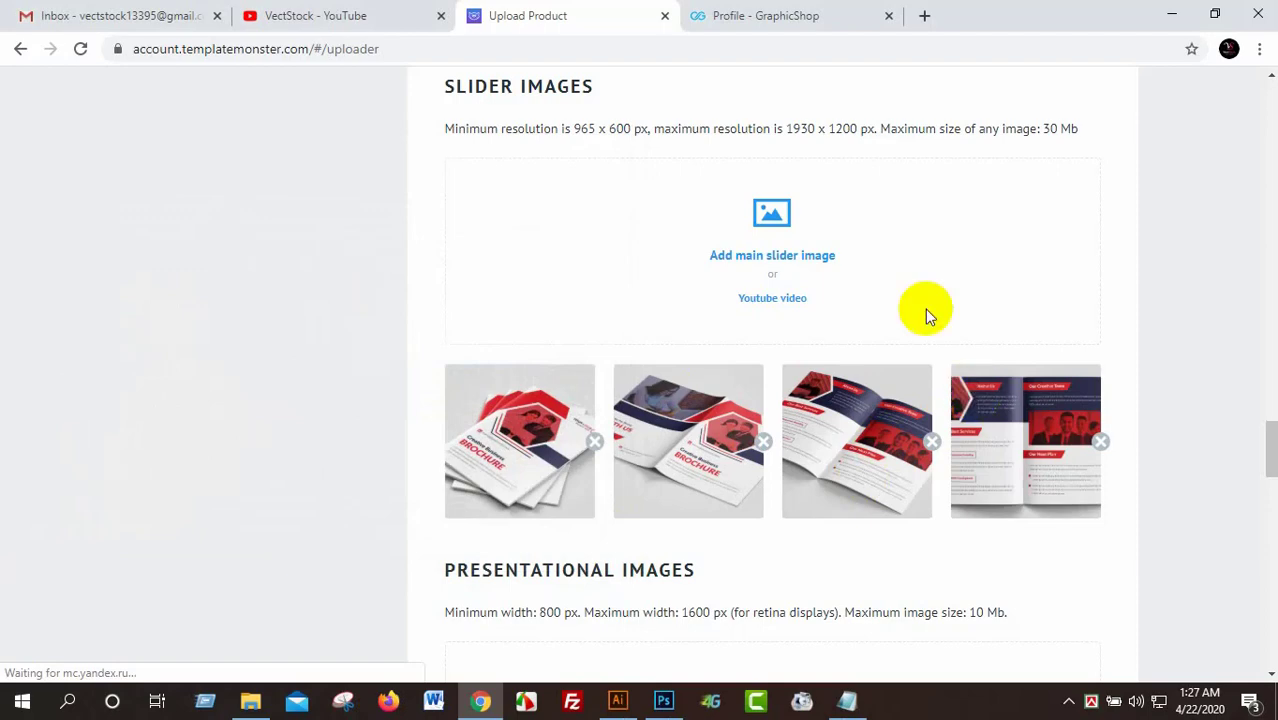
Keep the product price slider at $10.
scroll(972, 332, "up", 2)
scroll(940, 425, "down", 1)
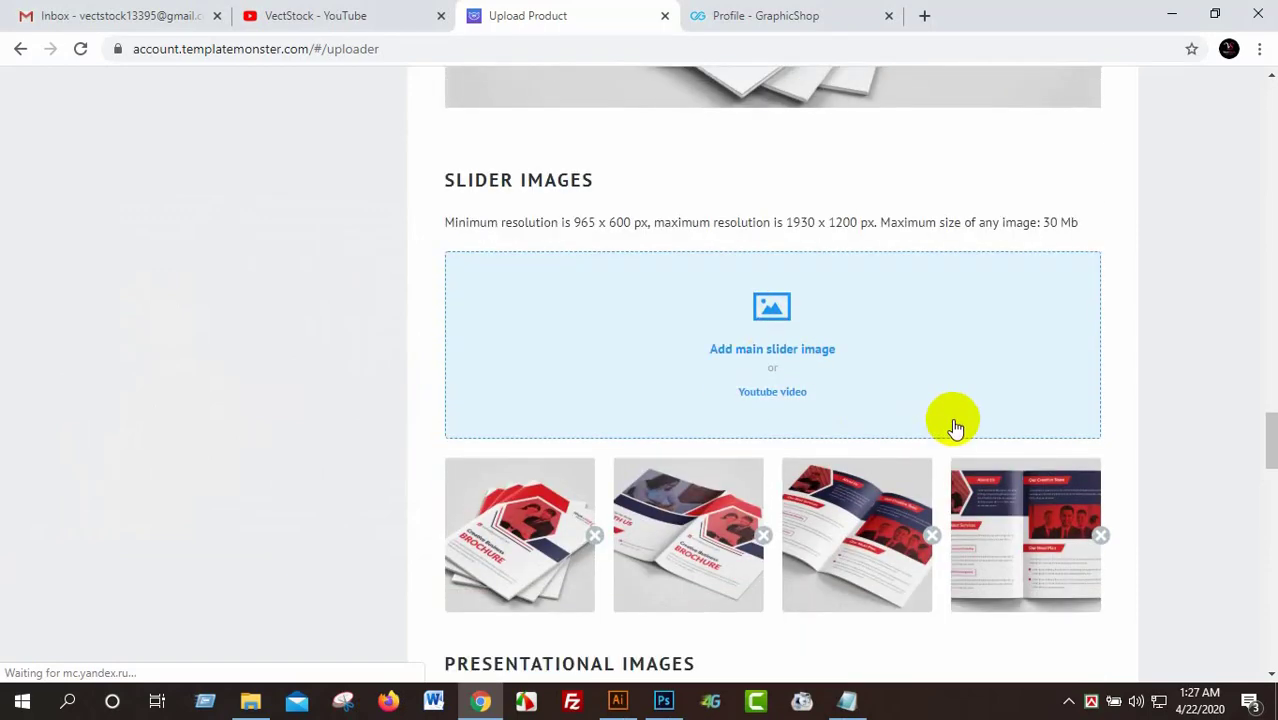
scroll(960, 432, "down", 2)
scroll(964, 430, "down", 1)
scroll(964, 430, "down", 2)
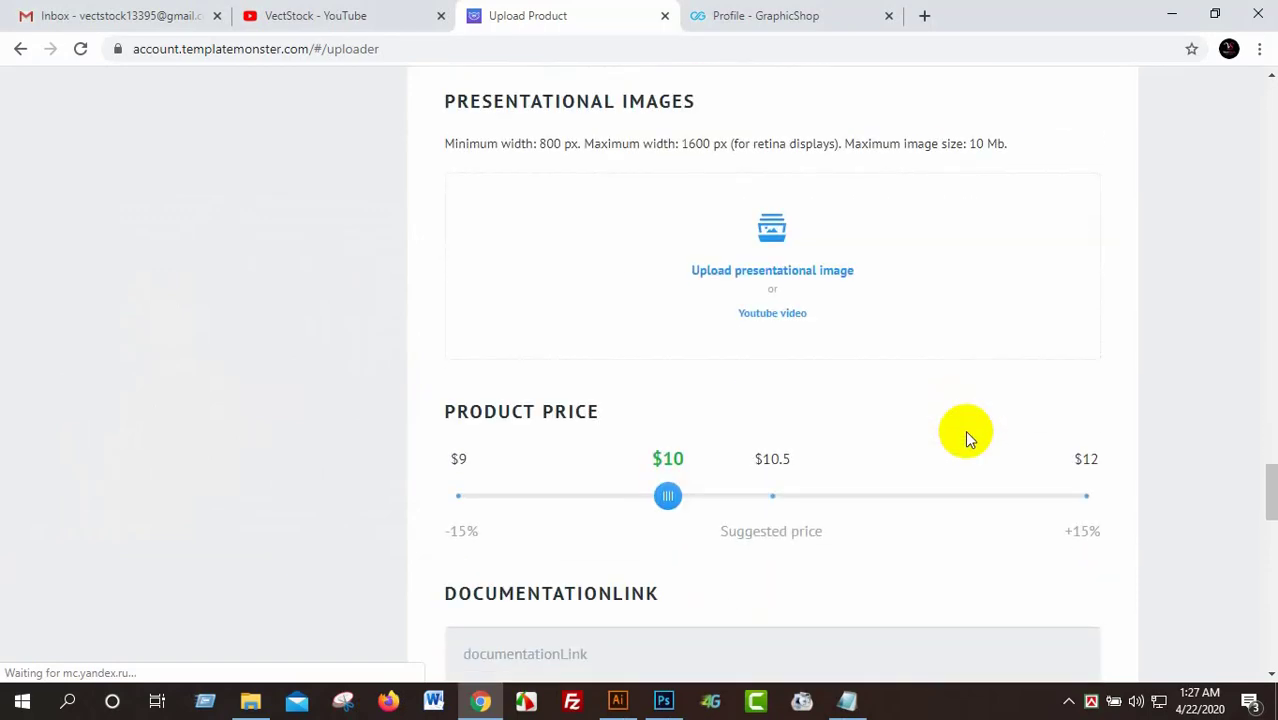
scroll(790, 330, "up", 1)
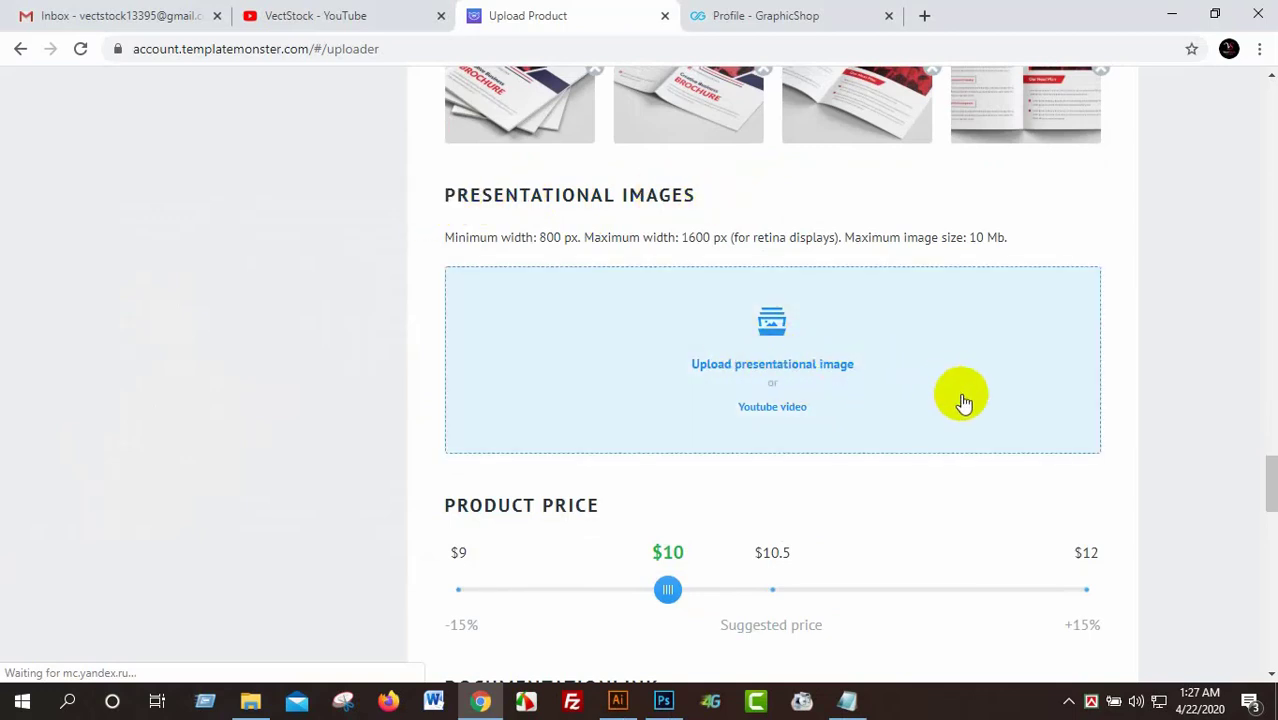
scroll(964, 403, "down", 1)
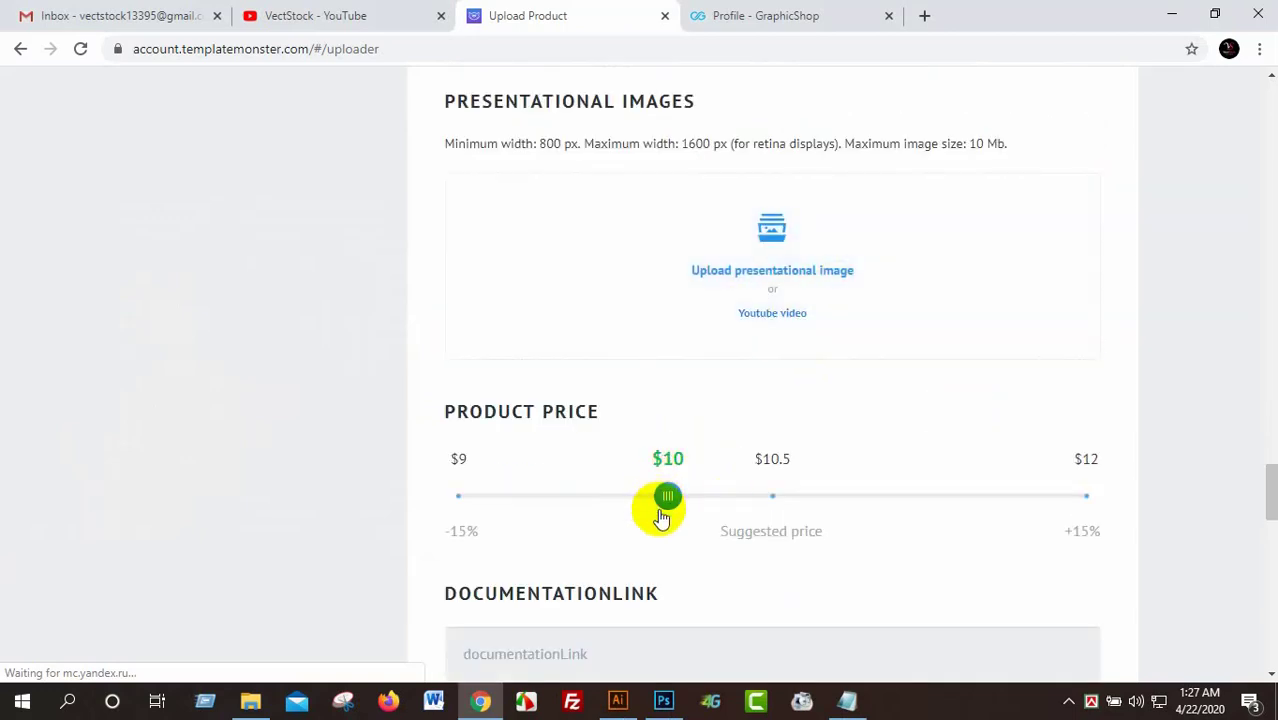
mouse_move(640, 498)
left_mouse_down()
mouse_move(488, 497)
mouse_move(1078, 520)
mouse_move(466, 498)
mouse_move(1093, 514)
mouse_move(701, 512)
mouse_move(668, 497)
left_mouse_up()
Save the product information as non-exclusive at 40% per sale, with Main File.zip attached.
scroll(746, 516, "down", 3)
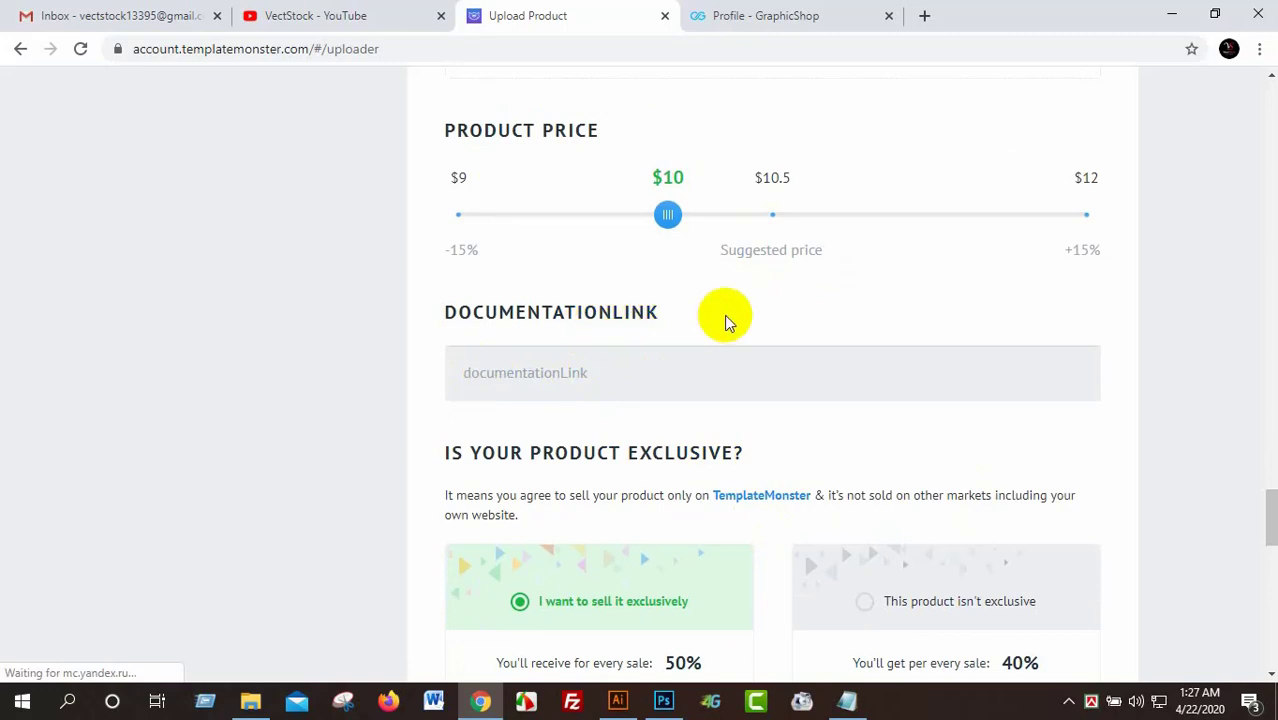
scroll(760, 395, "up", 2)
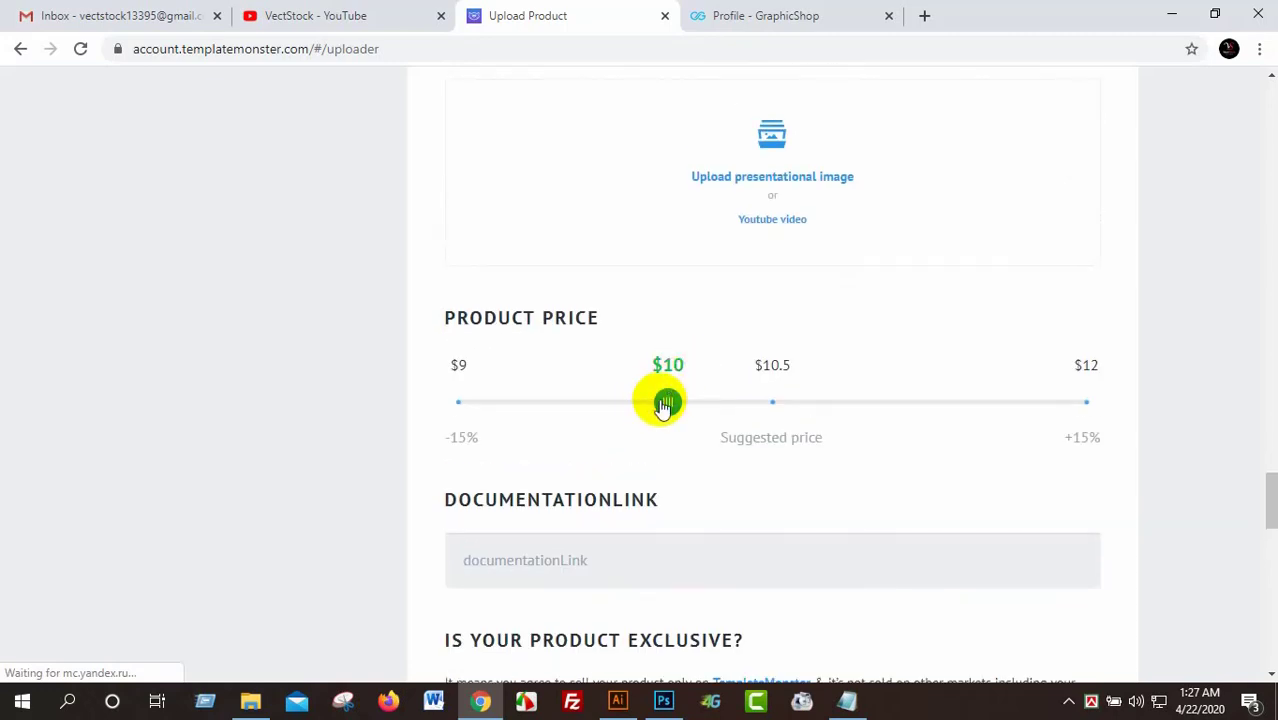
scroll(600, 538, "down", 2)
scroll(780, 480, "down", 1)
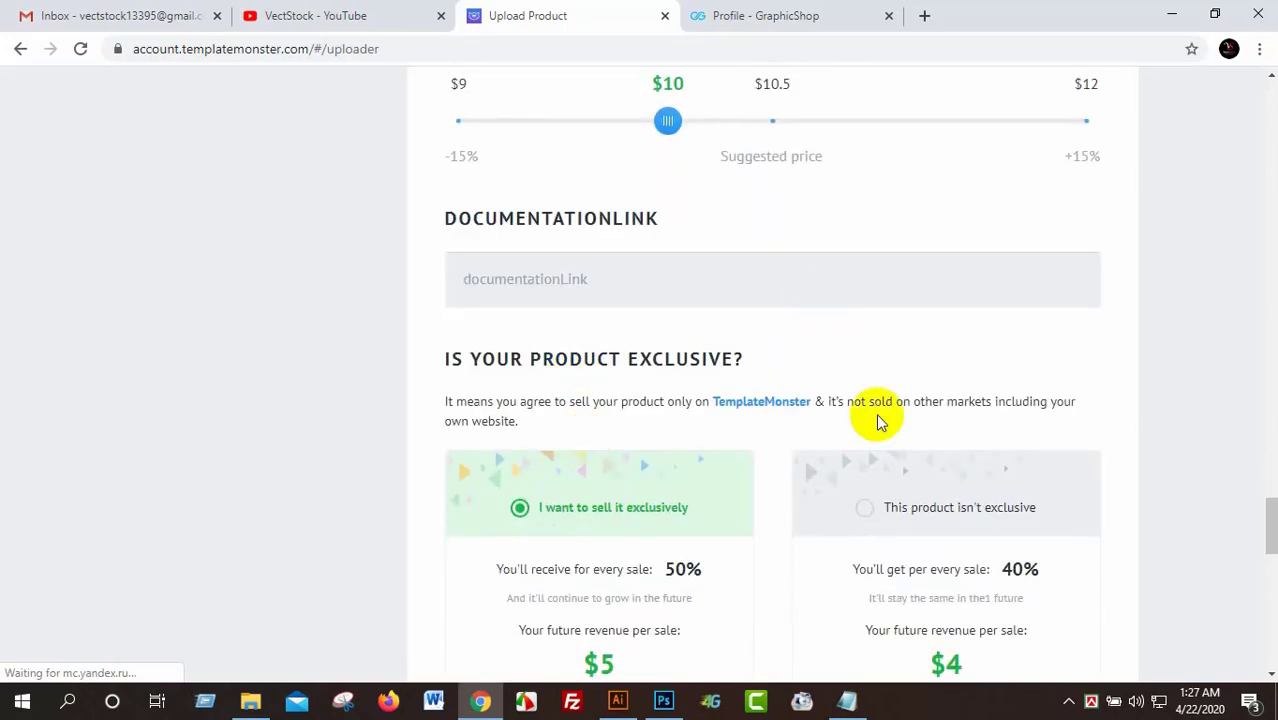
scroll(800, 440, "down", 2)
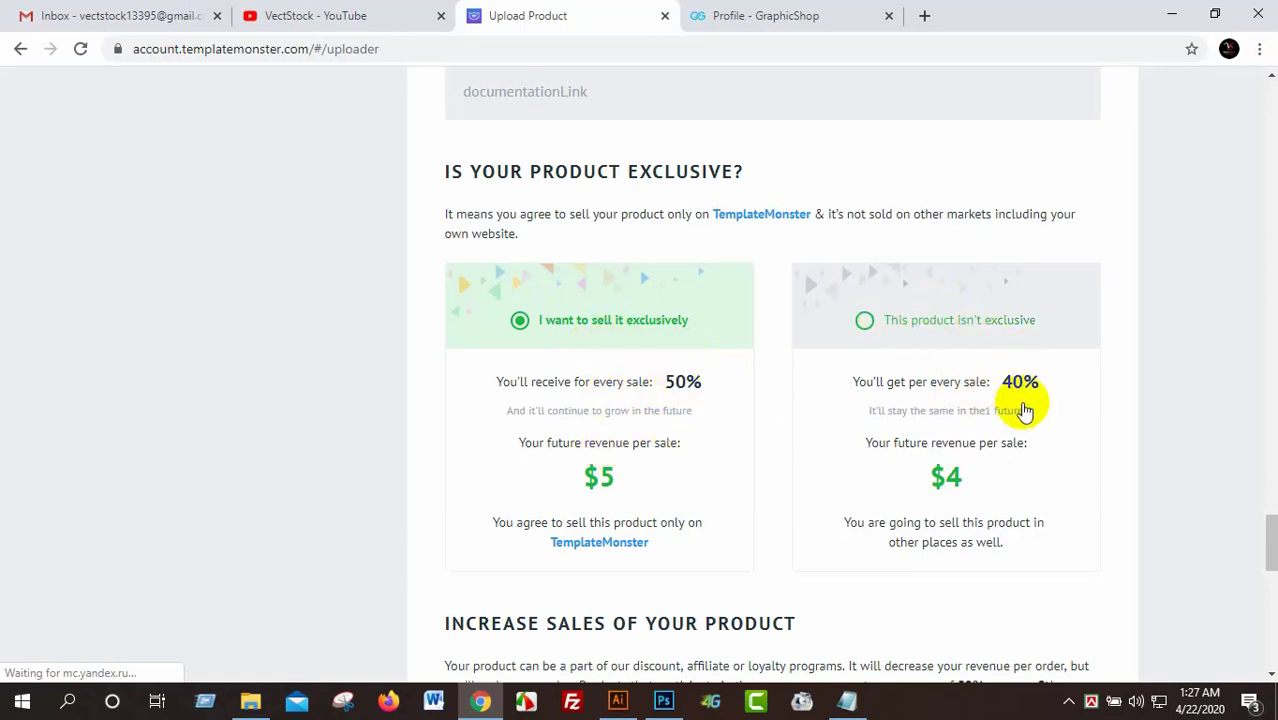
scroll(727, 451, "up", 3)
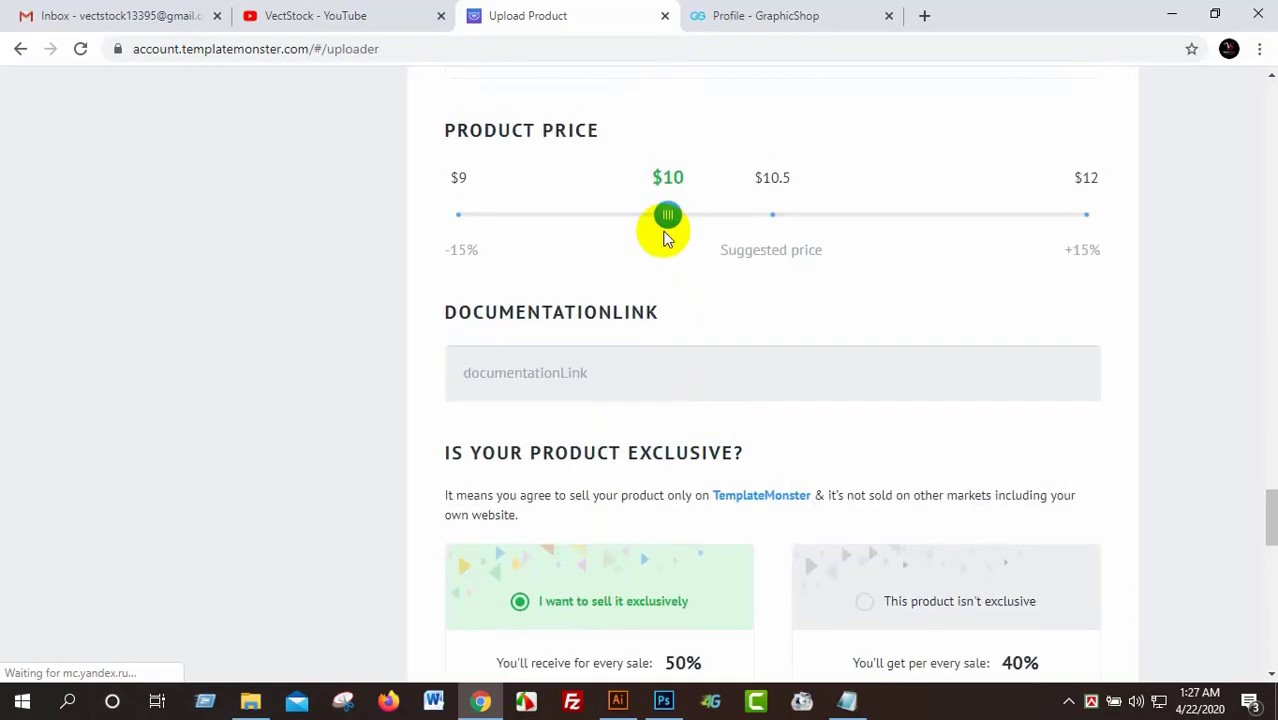
scroll(712, 435, "down", 1)
scroll(712, 435, "down", 2)
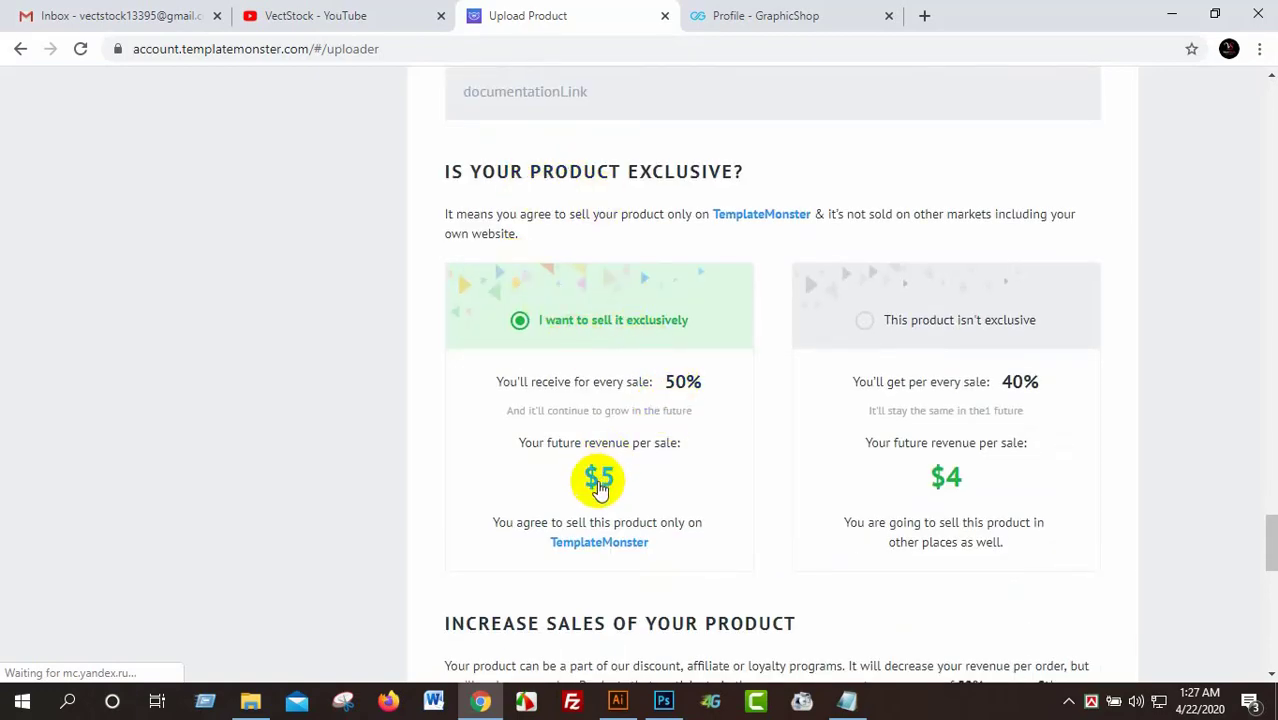
scroll(1001, 399, "up", 3)
scroll(996, 362, "down", 3)
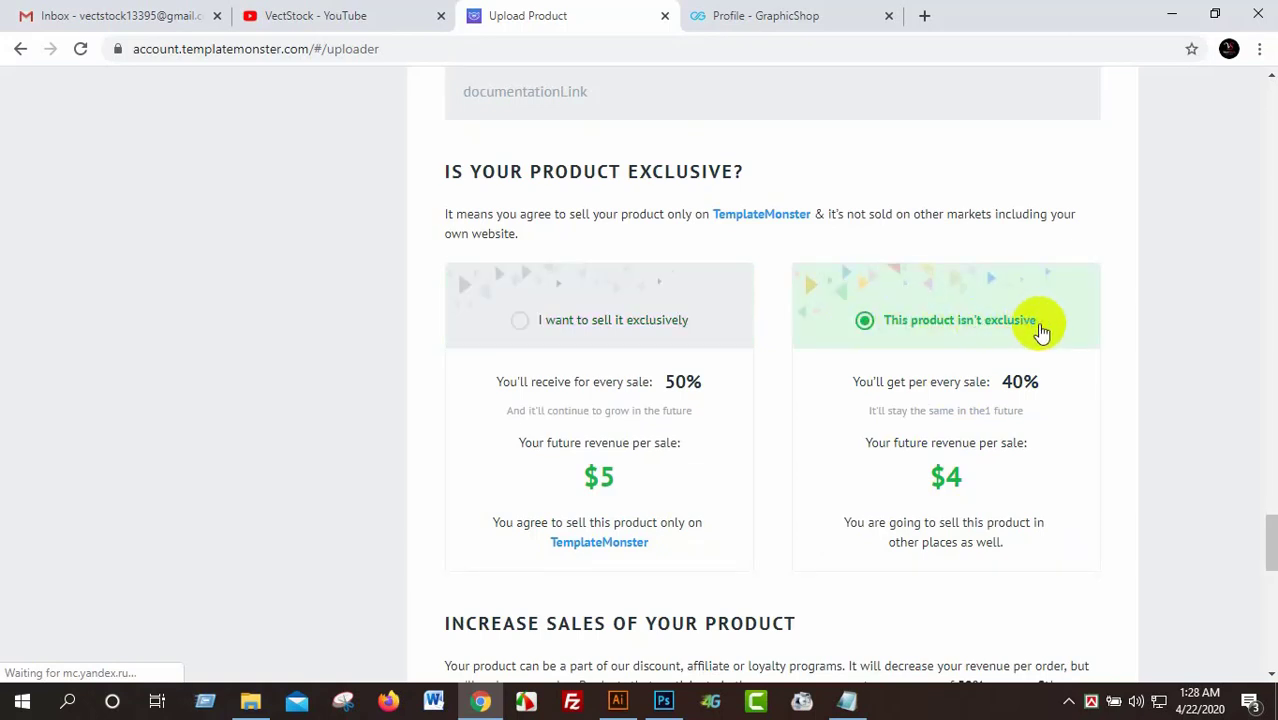
scroll(1040, 330, "down", 2)
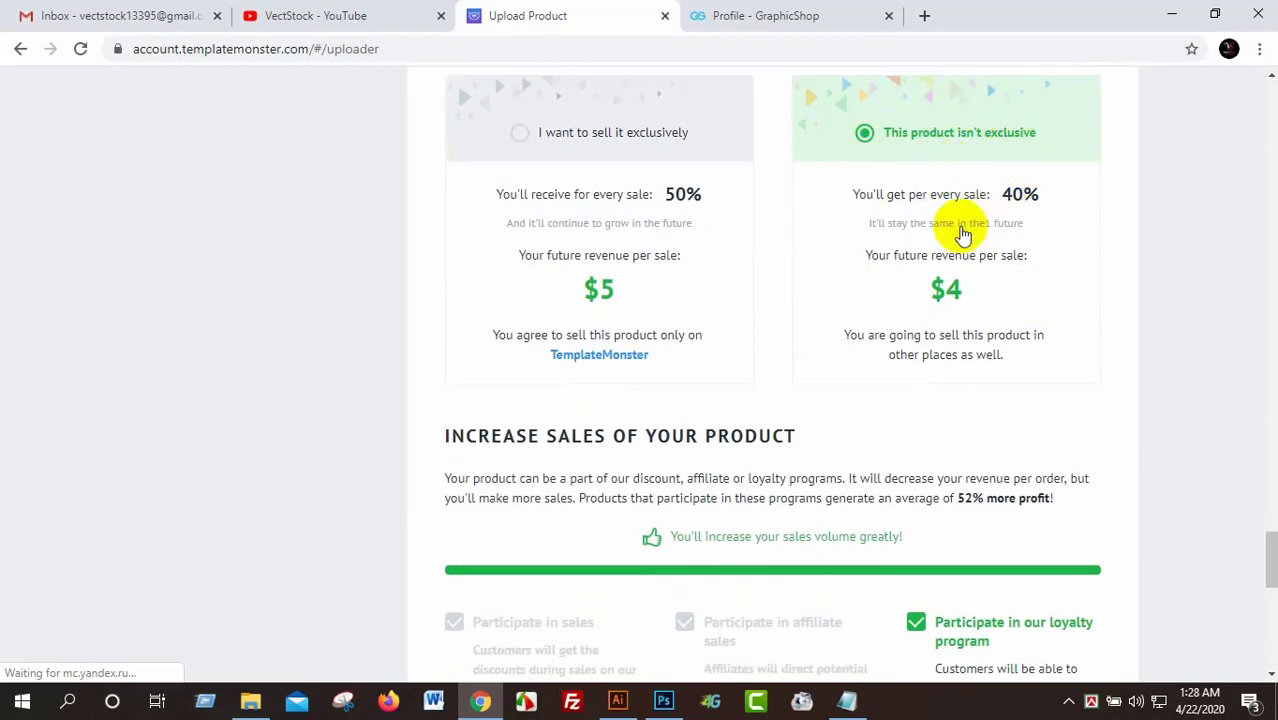
scroll(962, 235, "down", 4)
scroll(569, 322, "down", 3)
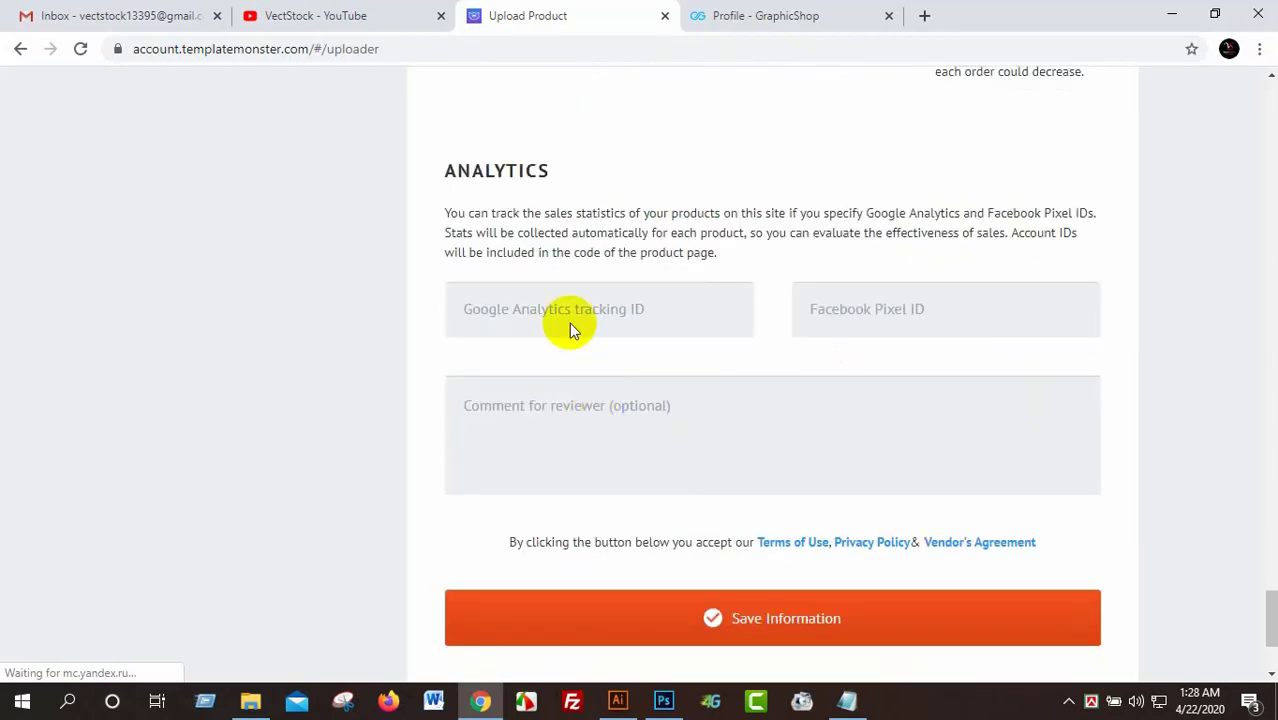
scroll(782, 426, "down", 2)
left_click(686, 449)
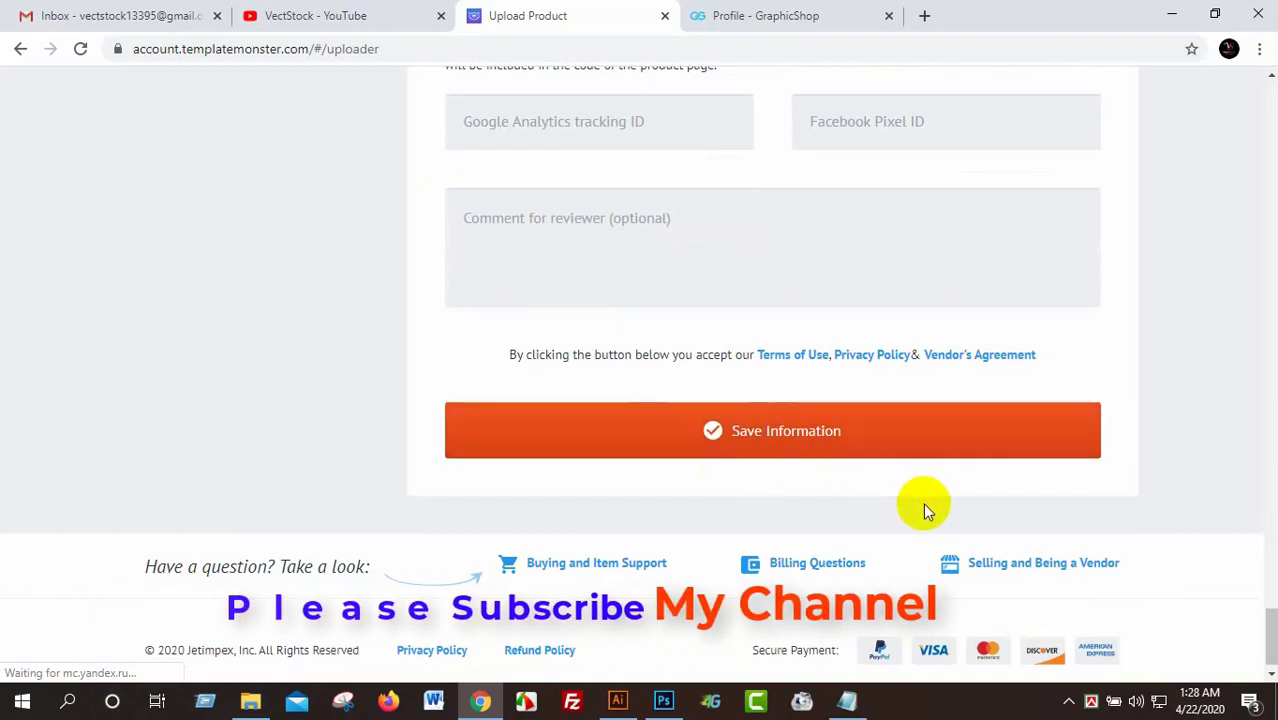
scroll(925, 510, "up", 5)
scroll(925, 510, "up", 5)
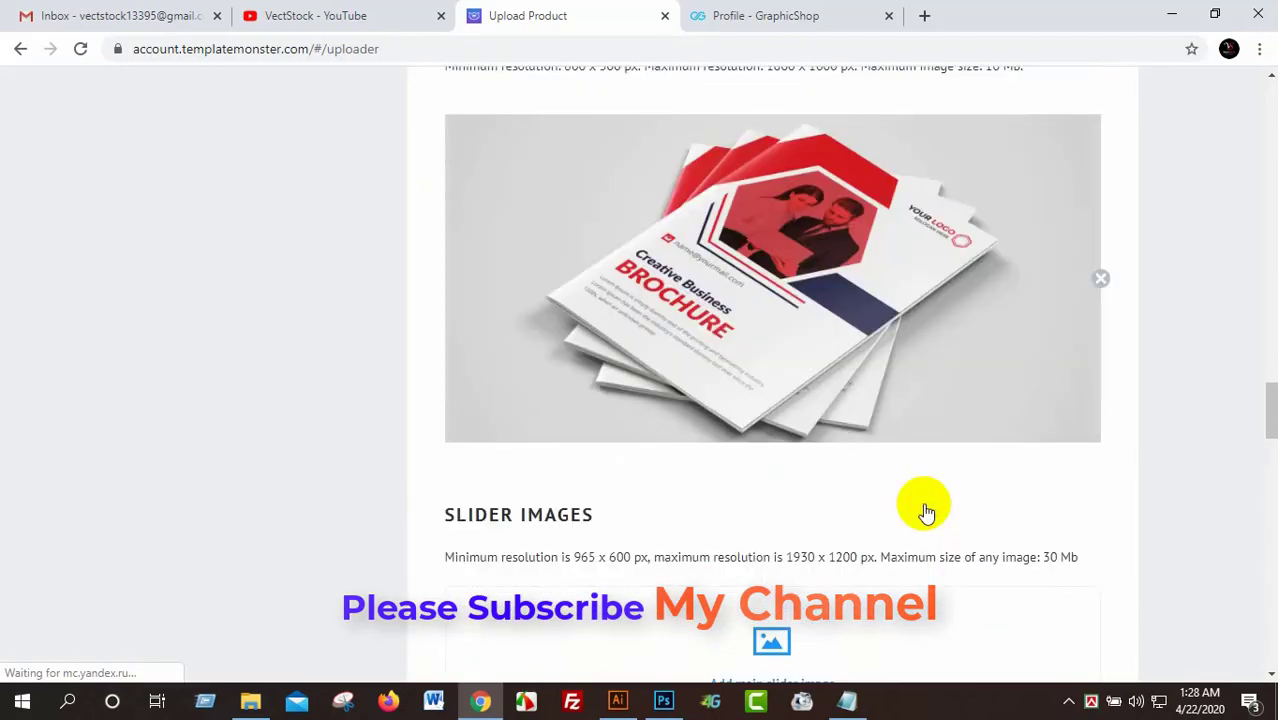
scroll(925, 510, "up", 5)
scroll(925, 510, "up", 5)
scroll(925, 510, "up", 5)
scroll(925, 510, "up", 5)
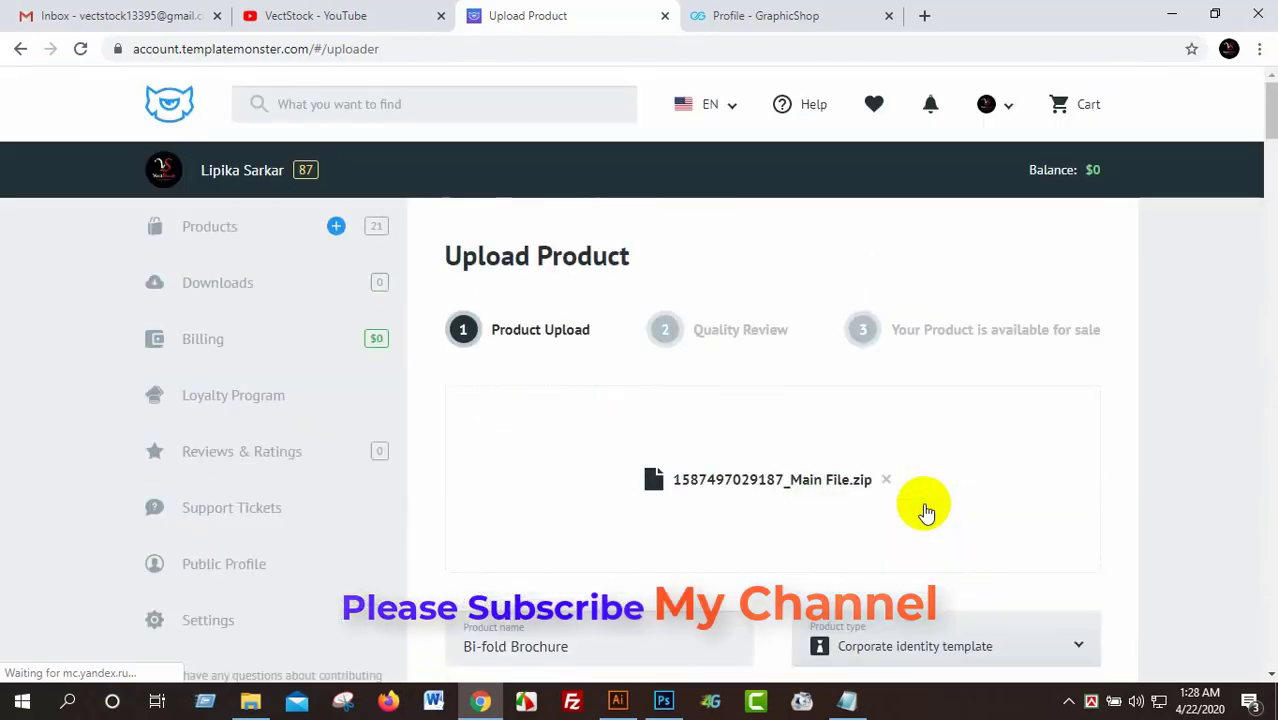
Browse the 21 items in Your products, including Bi fold Brochure Corporate at $10.
left_click(240, 229)
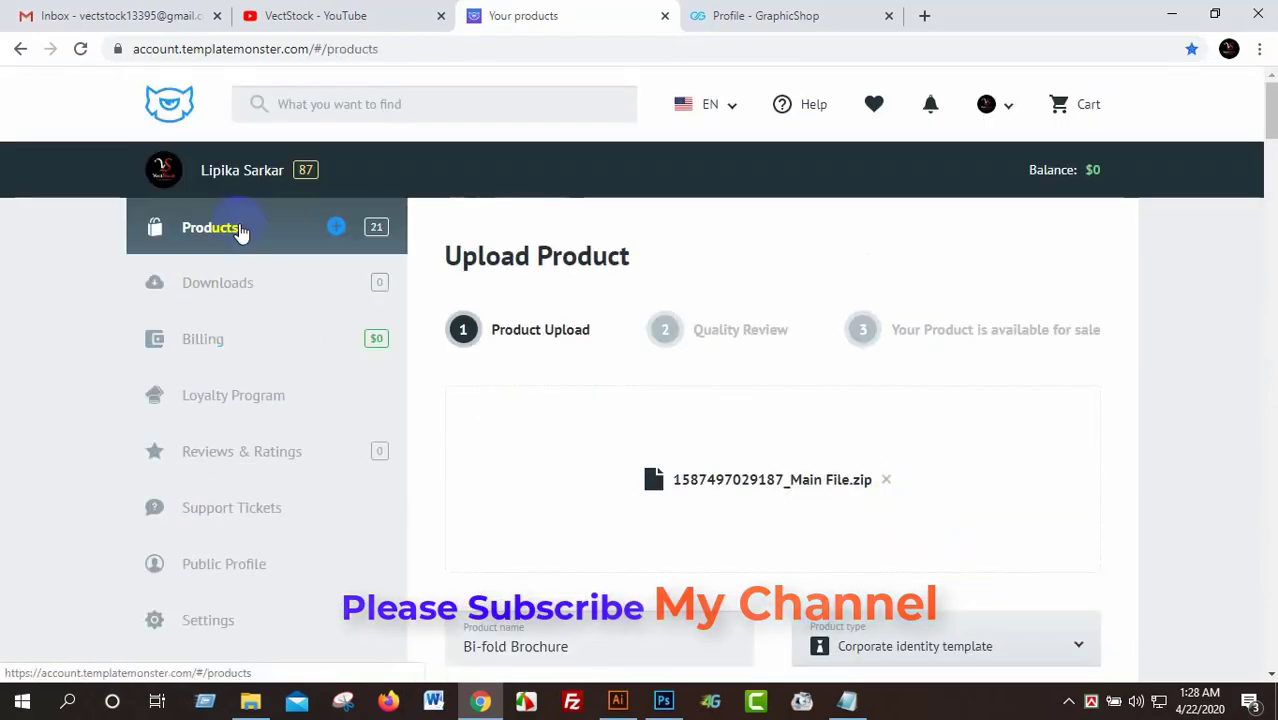
scroll(660, 380, "down", 3)
scroll(700, 430, "down", 3)
scroll(727, 460, "down", 2)
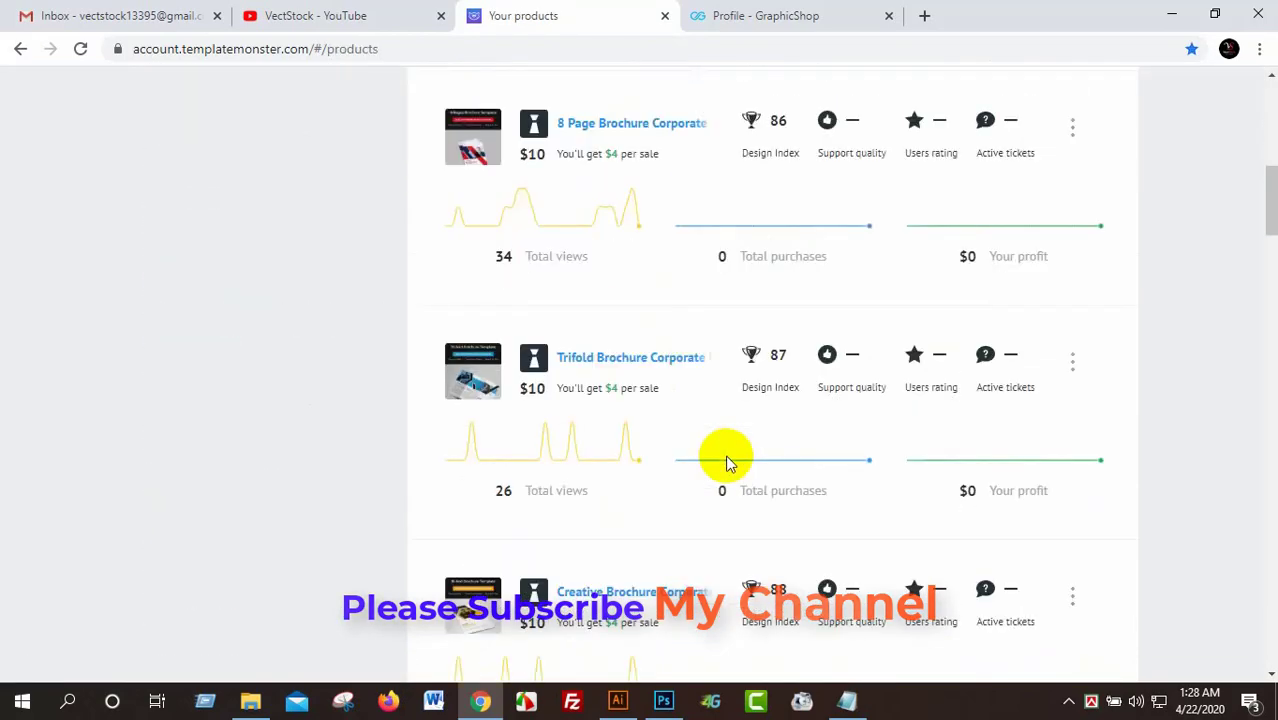
scroll(727, 462, "down", 3)
scroll(727, 462, "down", 3)
scroll(727, 462, "down", 2)
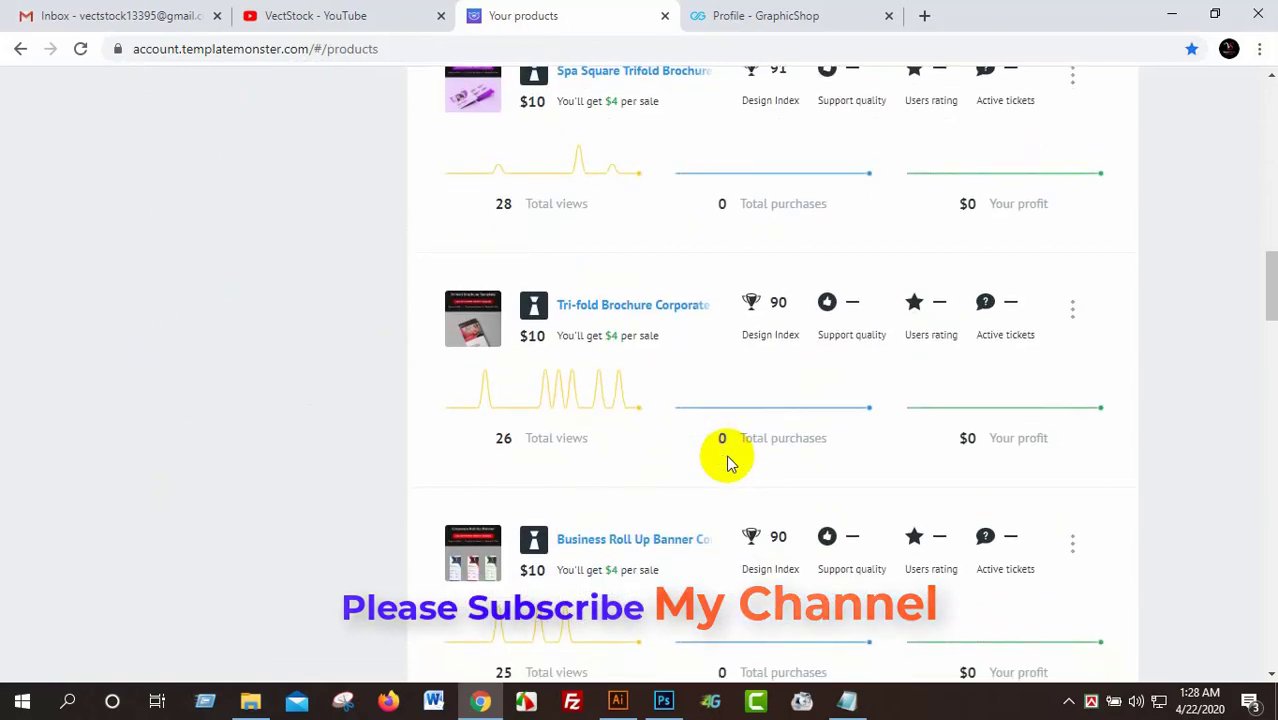
scroll(727, 462, "down", 4)
scroll(727, 462, "down", 2)
scroll(727, 462, "down", 2)
scroll(727, 462, "down", 3)
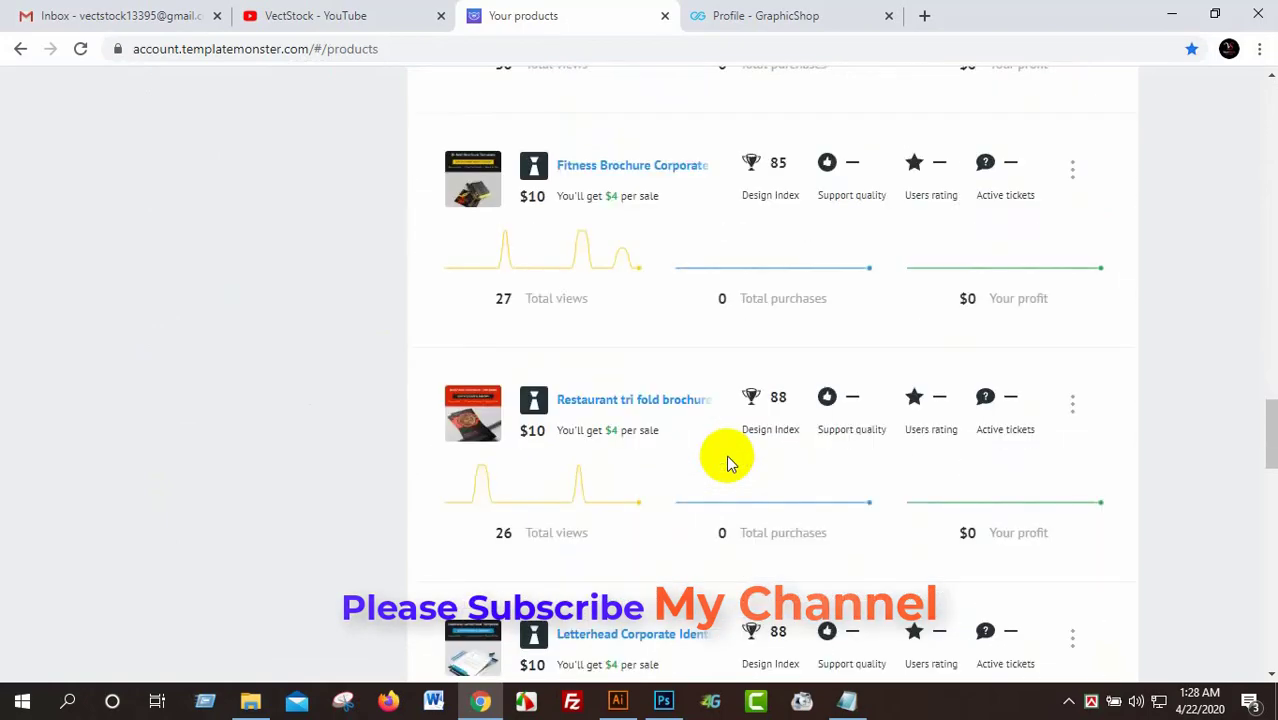
scroll(727, 462, "up", 3)
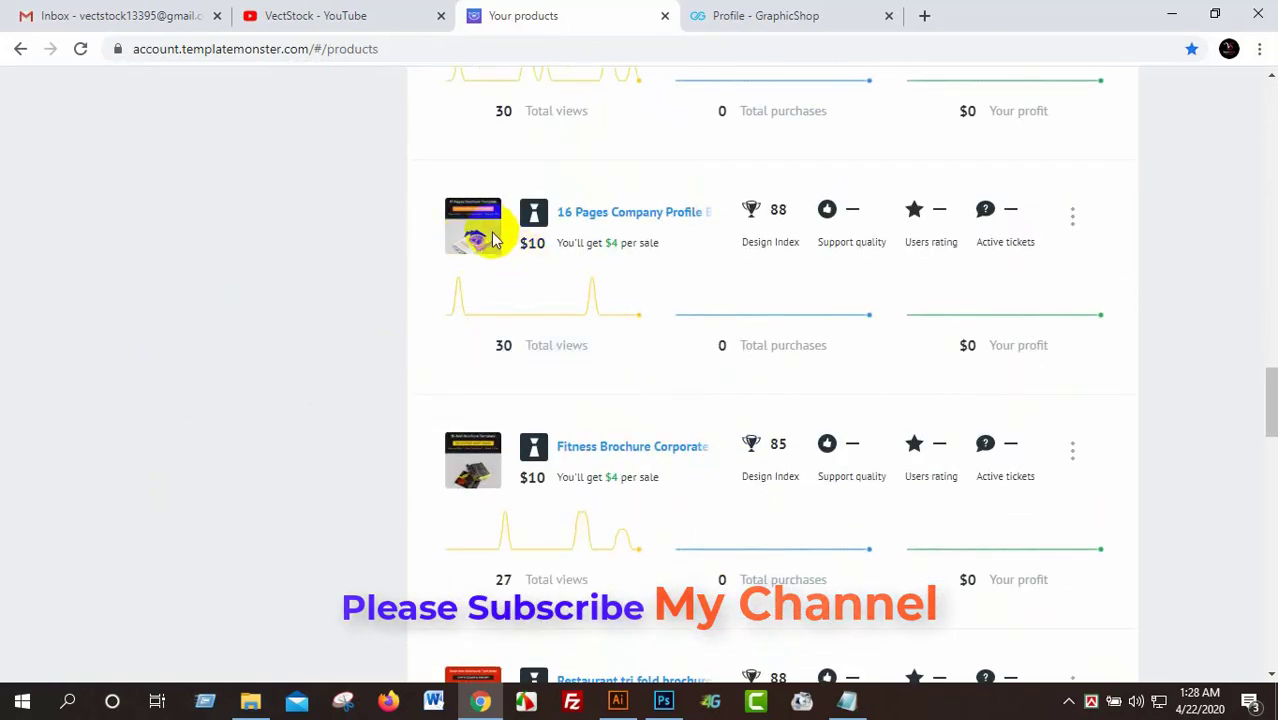
scroll(522, 294, "down", 1)
scroll(742, 371, "down", 3)
scroll(662, 422, "down", 3)
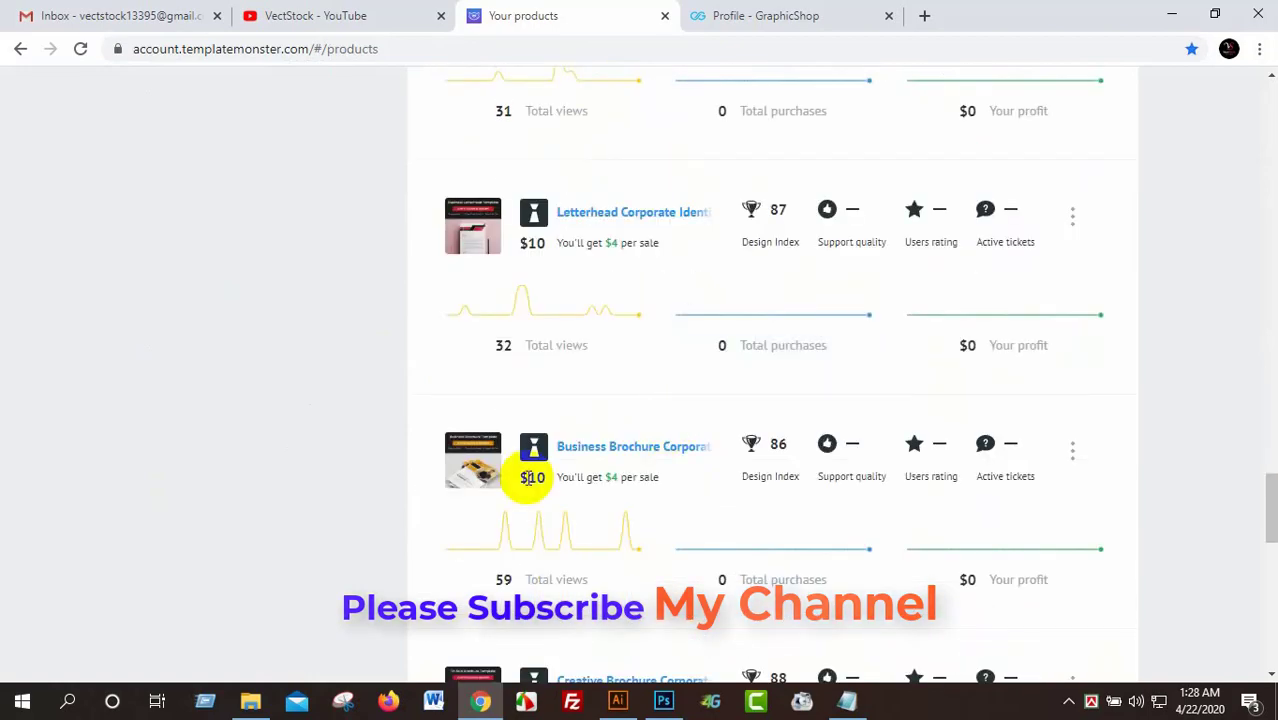
scroll(656, 471, "down", 4)
scroll(785, 465, "down", 2)
scroll(765, 485, "down", 1)
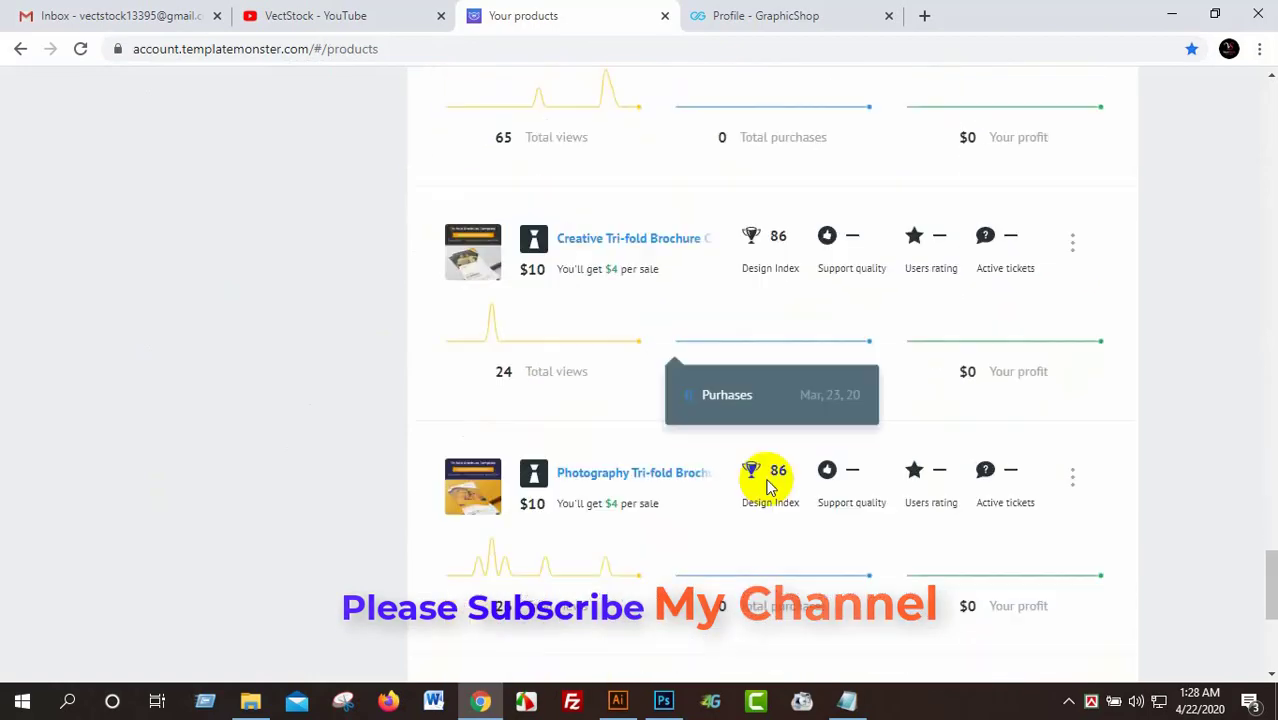
scroll(748, 483, "down", 2)
scroll(725, 458, "up", 5)
scroll(821, 494, "up", 5)
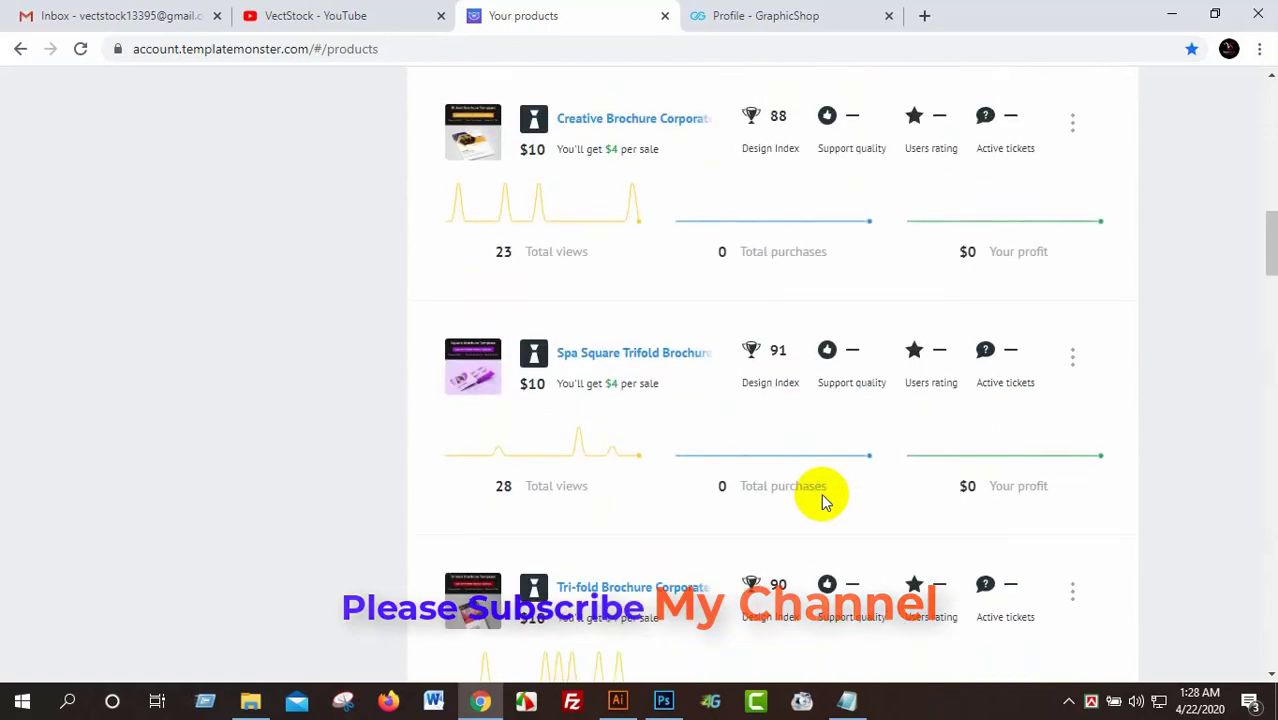
scroll(821, 494, "up", 5)
scroll(825, 500, "up", 3)
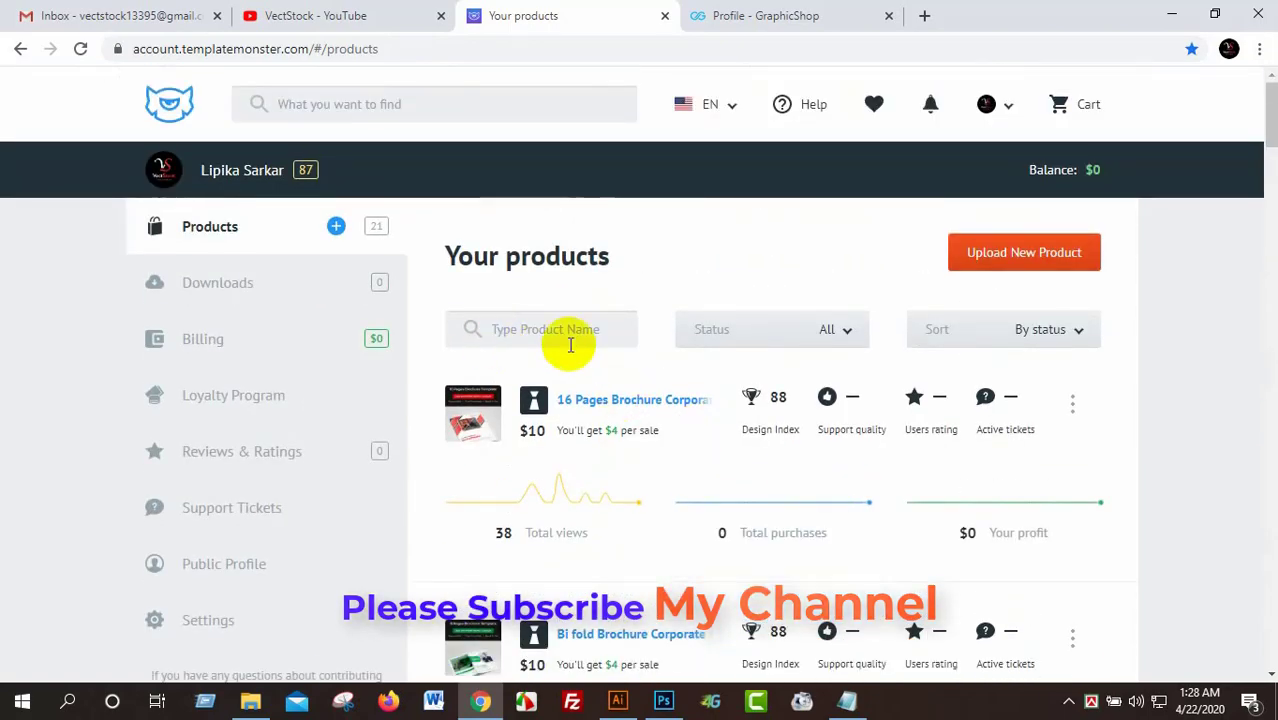